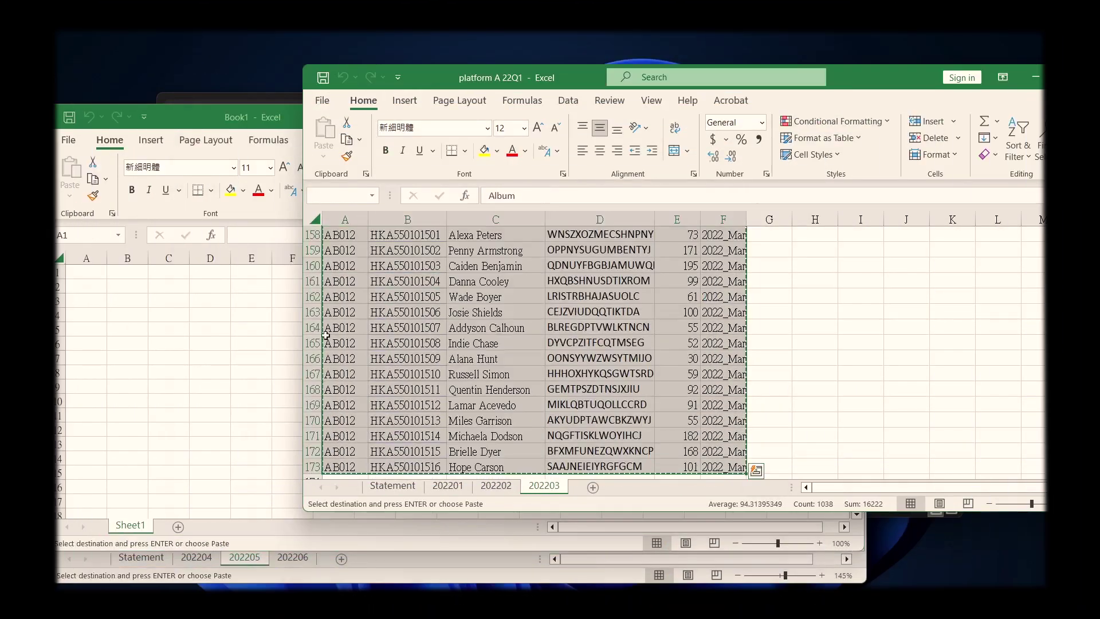
Paste the copied March rows into Book1 starting at A1.
left_click(256, 311)
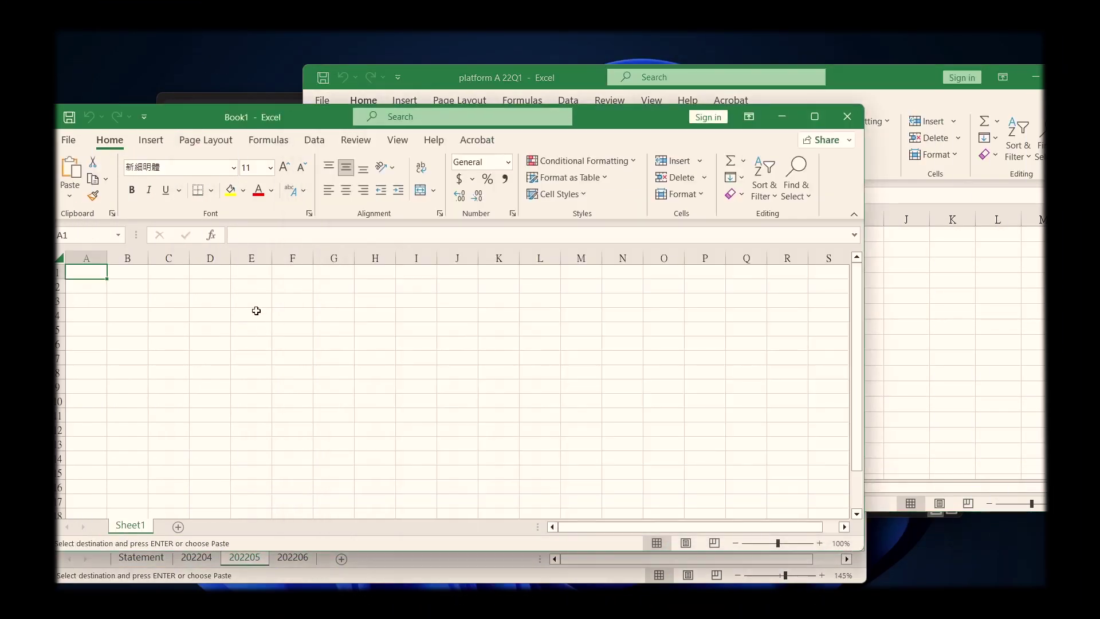
key("ctrl+v")
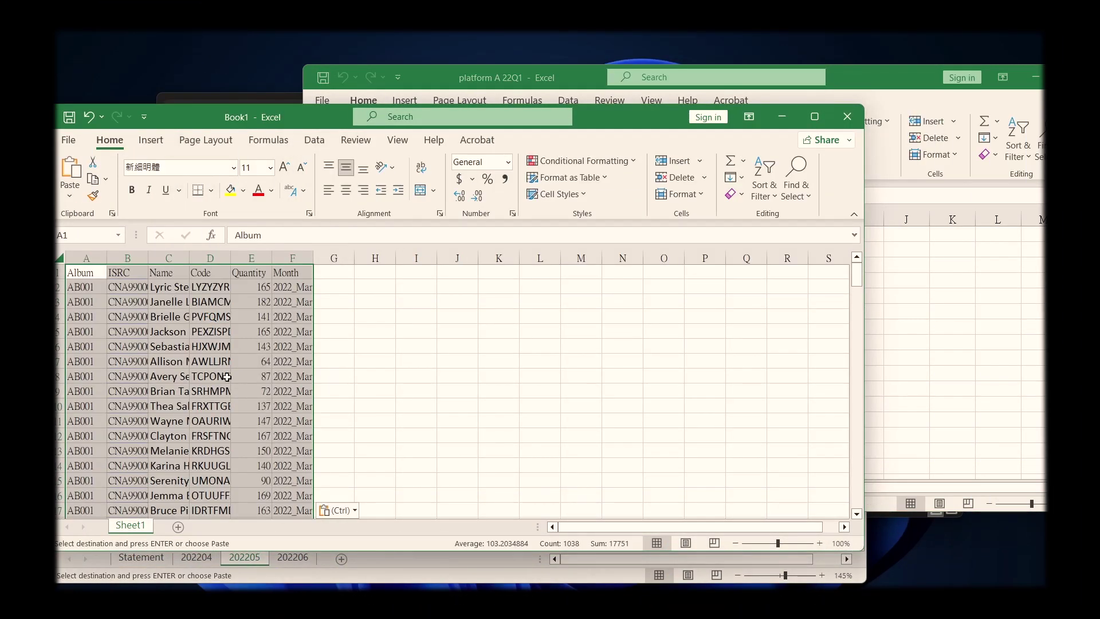
key("ctrl+Down")
scroll(611, 488, "down", 3)
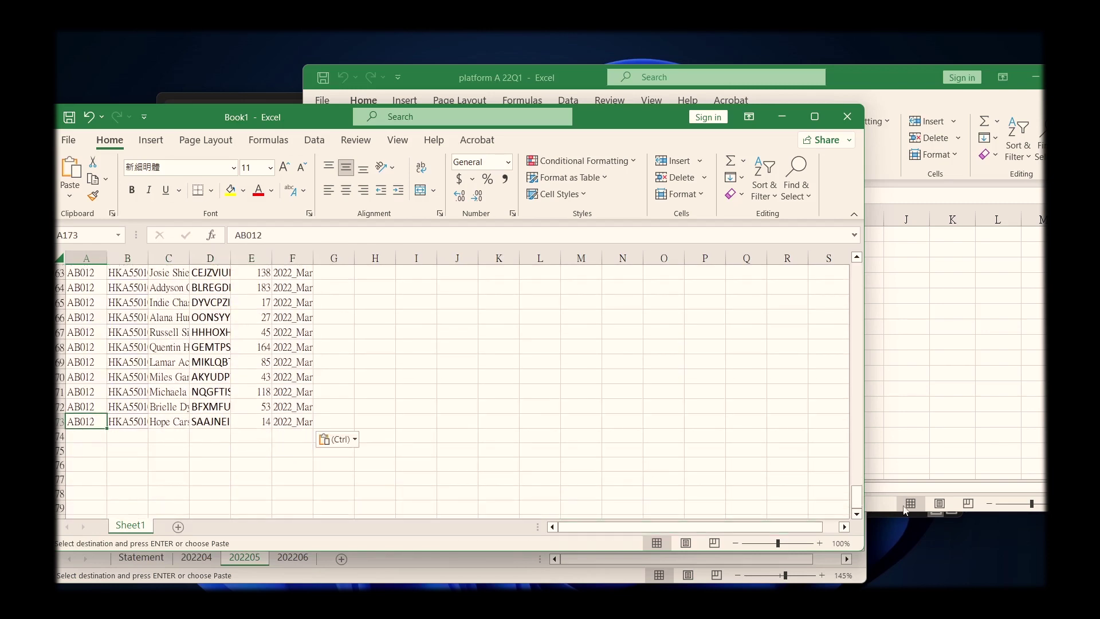
Copy the February rows from sheet 202202 and paste them below the March rows.
key("alt+Tab")
left_click(496, 486)
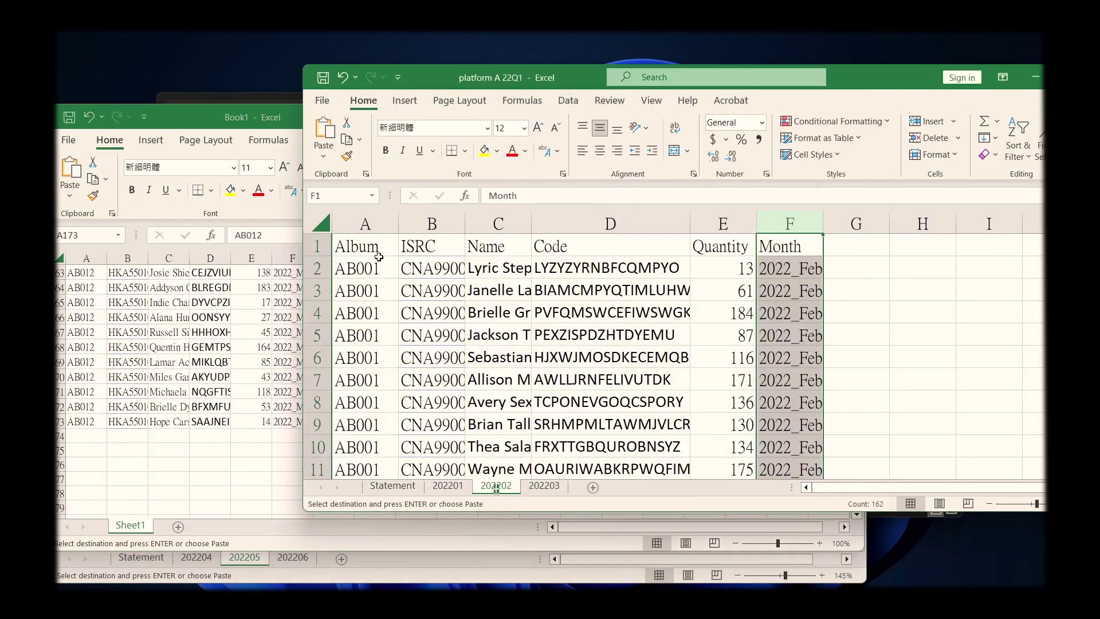
key("ctrl+shift+Right")
key("ctrl+shift+Down")
key("ctrl+c")
key("alt+Tab")
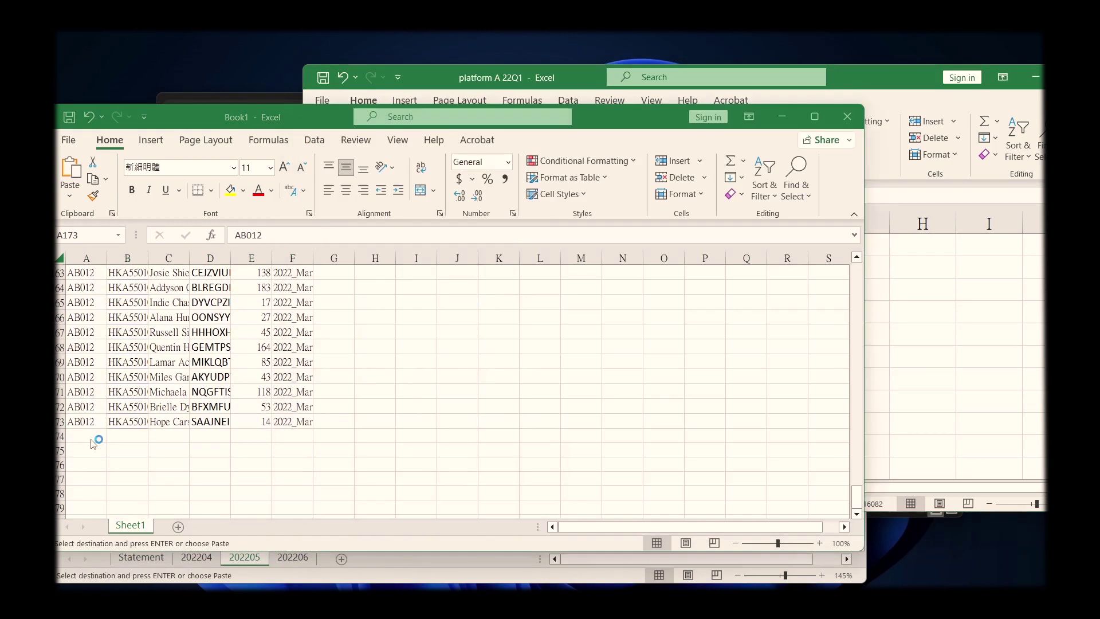
key("Down")
key("ctrl+v")
Copy the January rows from sheet 202201 and paste them below the February rows.
key("alt+Tab")
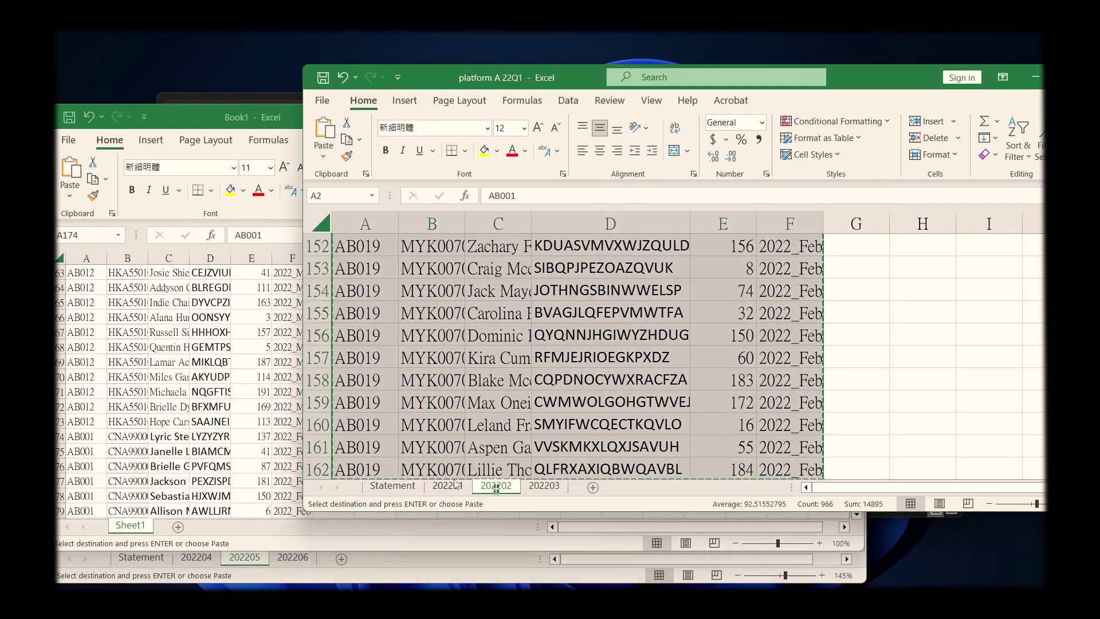
left_click(448, 487)
key("ctrl+Home")
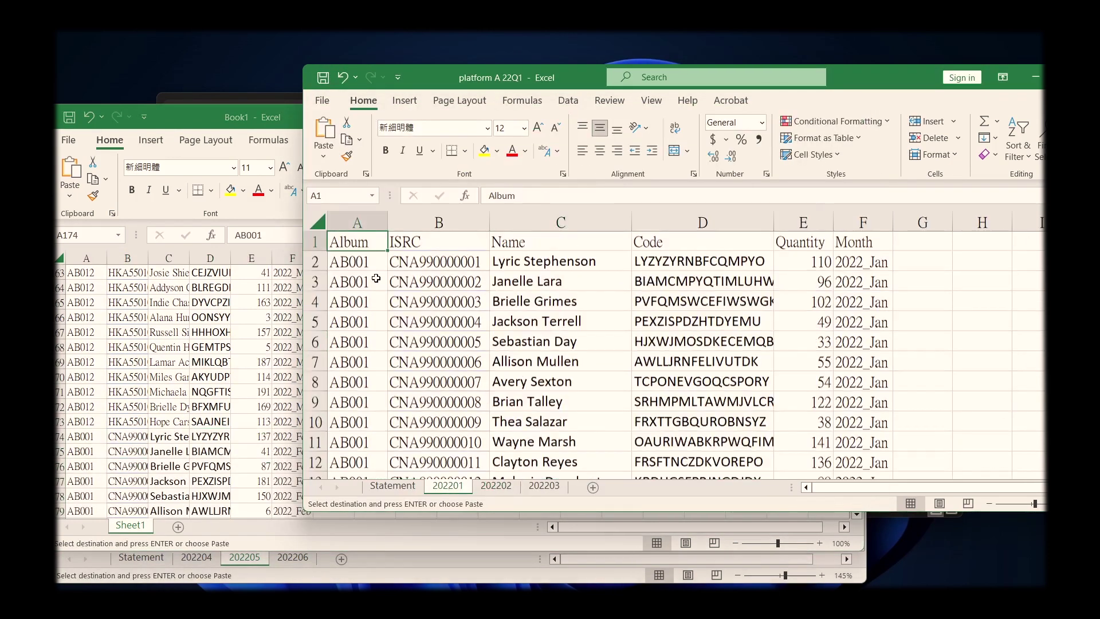
key("Down")
key("ctrl+shift+Right")
key("ctrl+shift+Down")
key("ctrl+c")
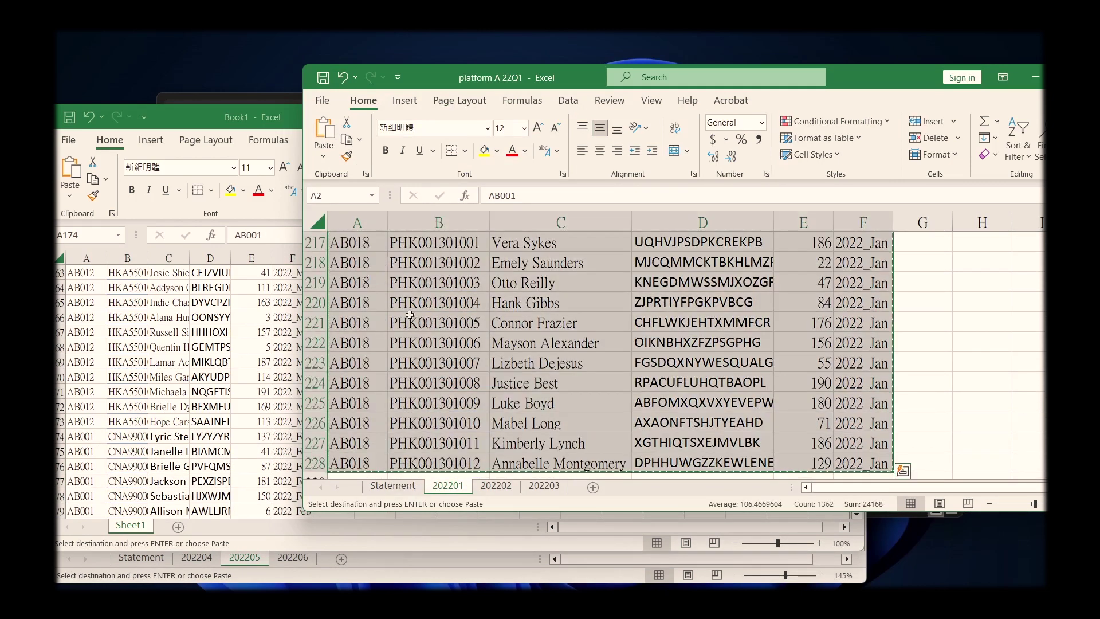
key("alt+Tab")
key("ctrl+Down")
key("Down")
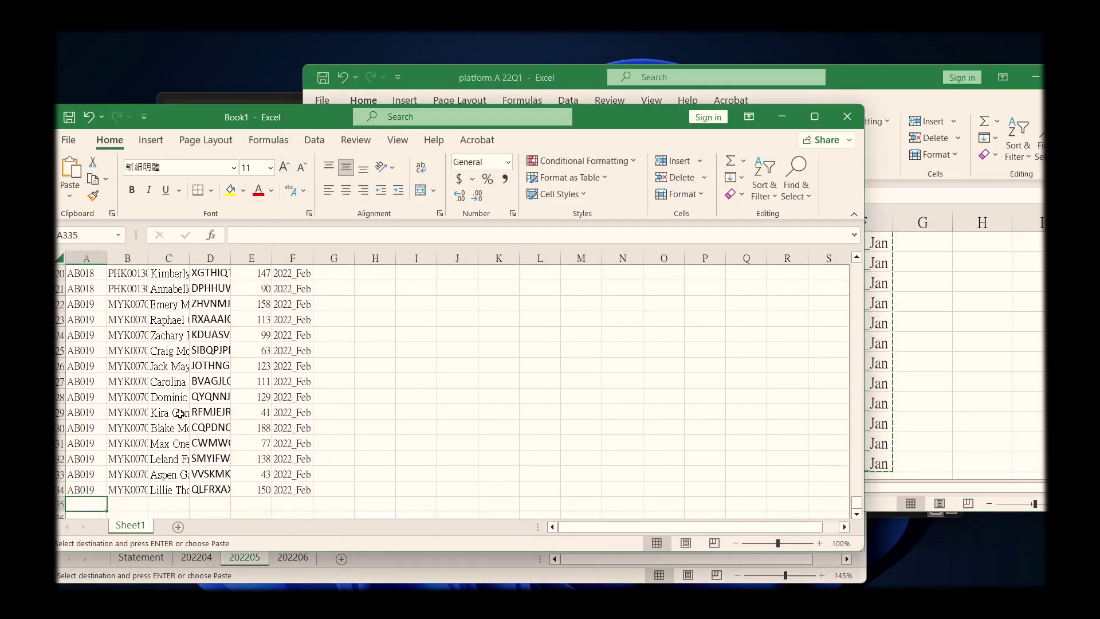
key("ctrl+v")
key("ctrl+Down")
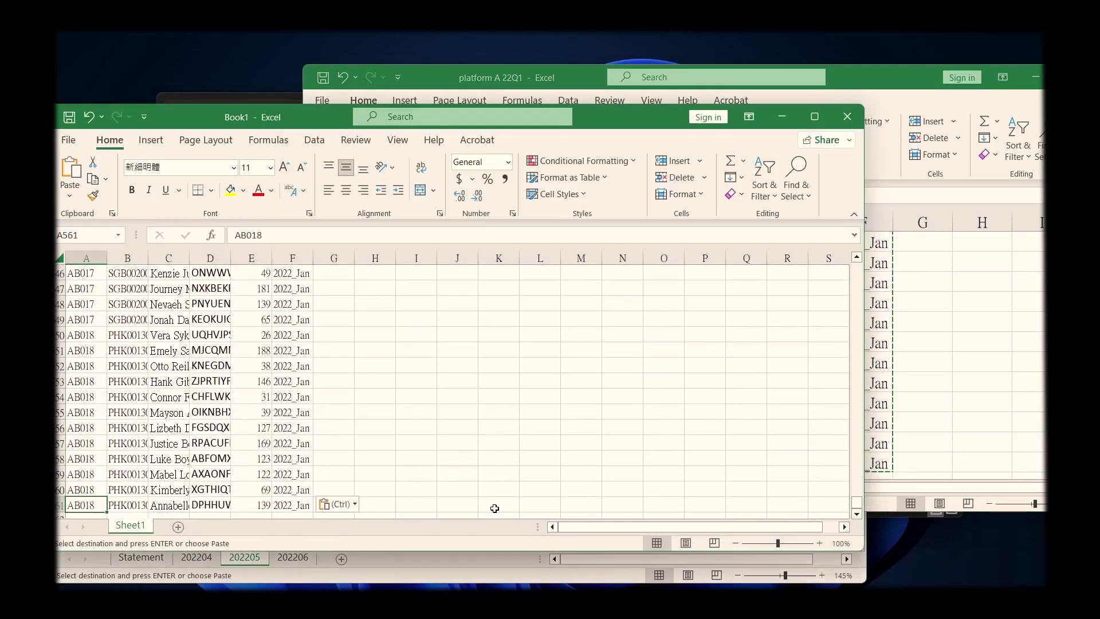
key("alt+Tab")
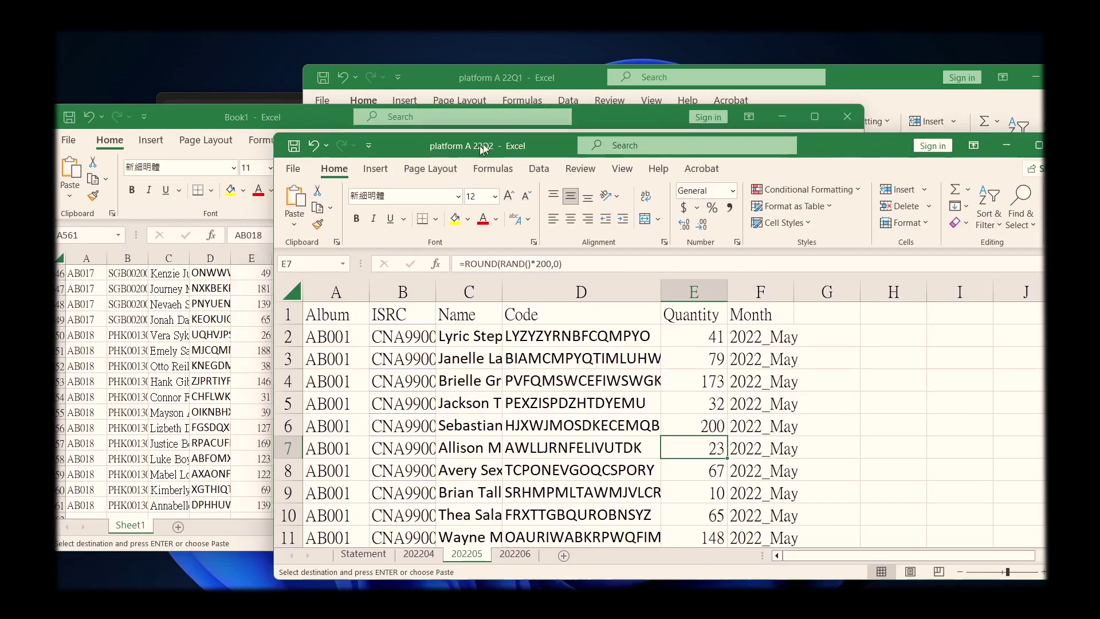
key("ctrl+Home")
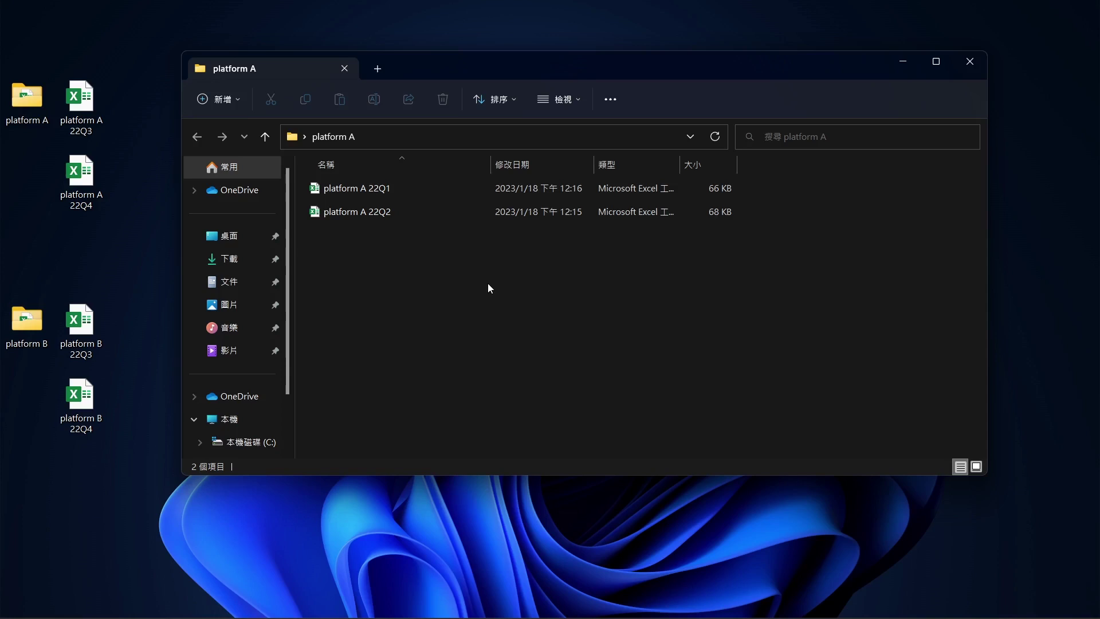
Compare the header rows (Album through Code) of 22Q1's sheets 202203, 202202 and 202201.
key("alt+Tab")
key("alt+Tab")
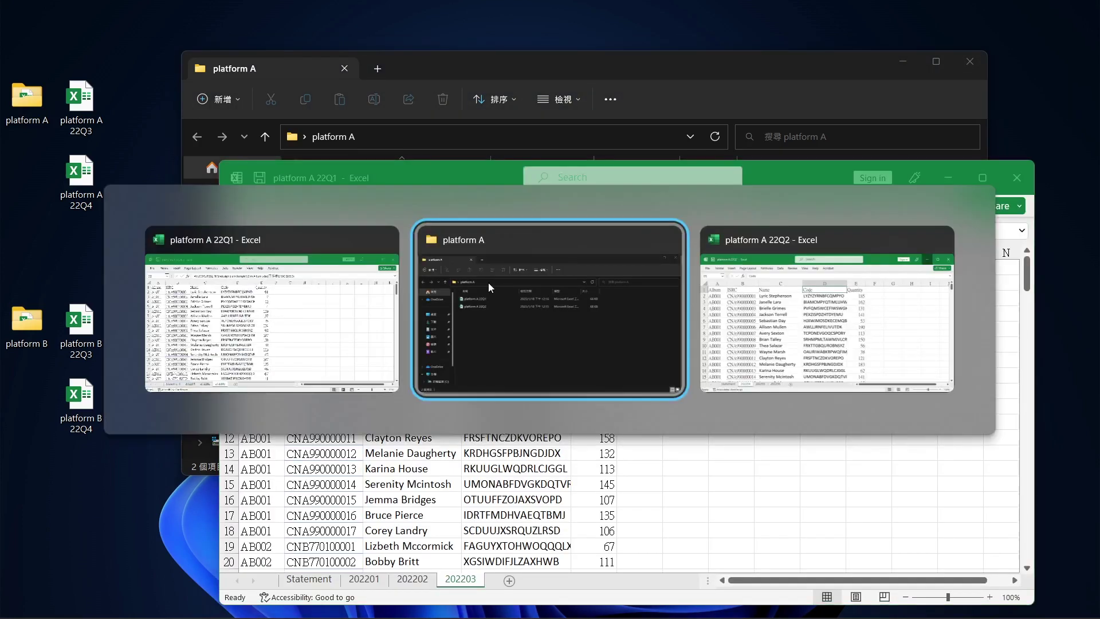
key("alt+Tab")
key("alt+Tab")
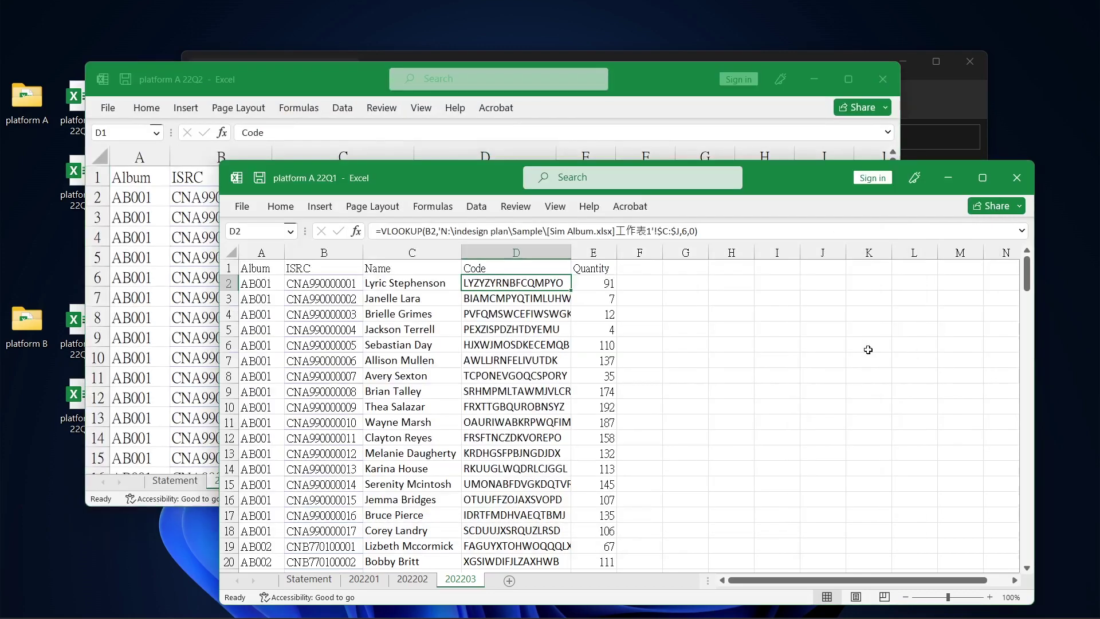
left_click_drag(269, 271, 593, 270)
key("ctrl+Page_Up")
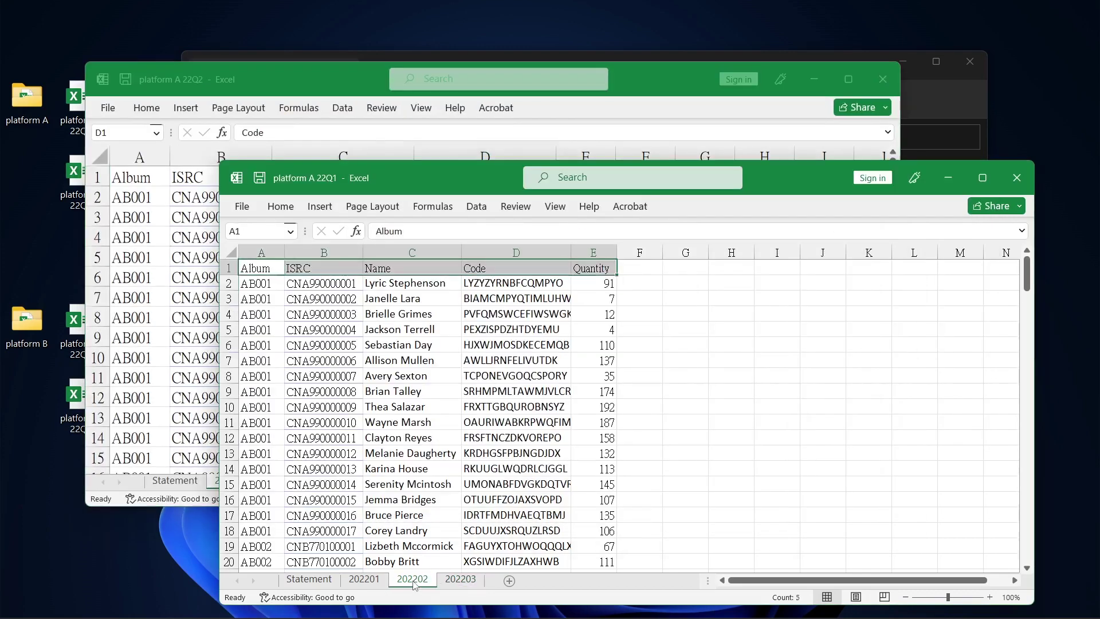
left_click_drag(281, 280, 619, 280)
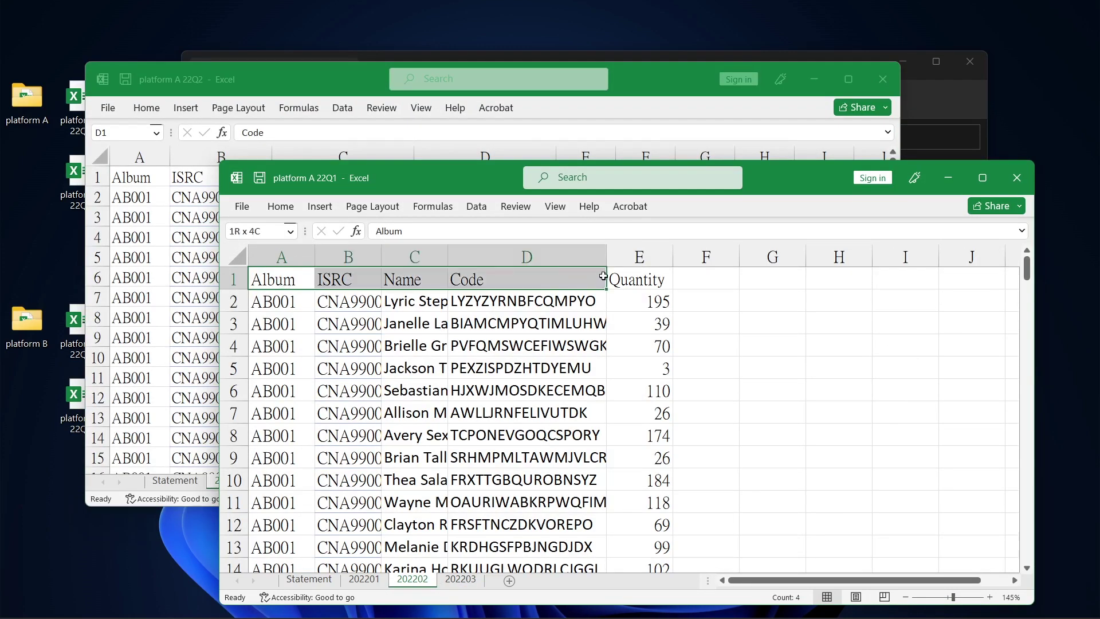
left_click(362, 580)
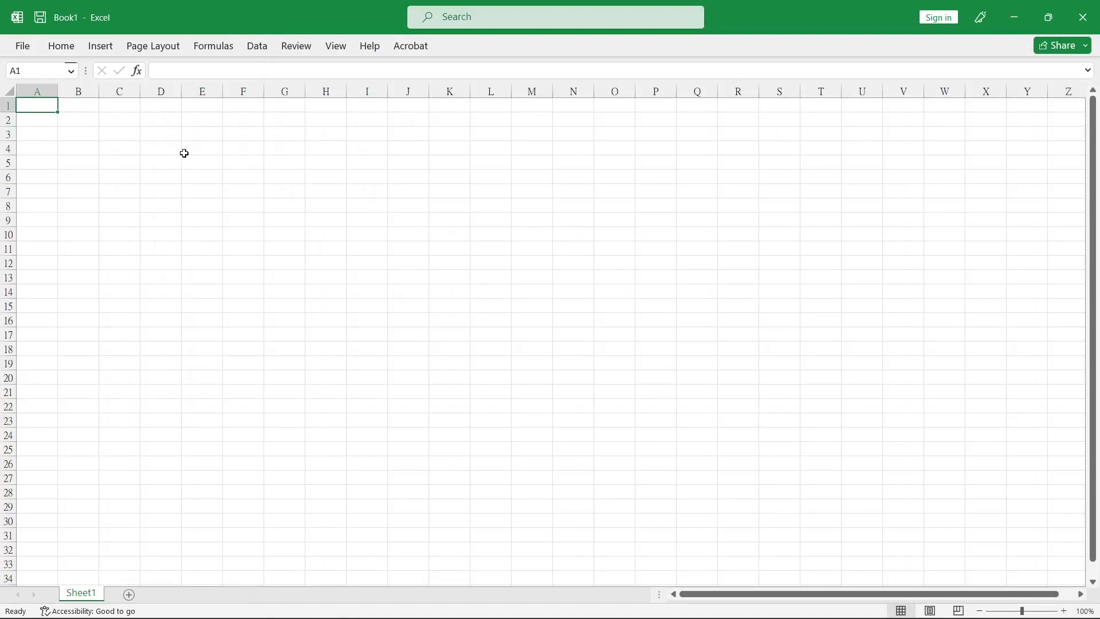
Show the Data ribbon in the empty Book1 workbook.
left_click(255, 49)
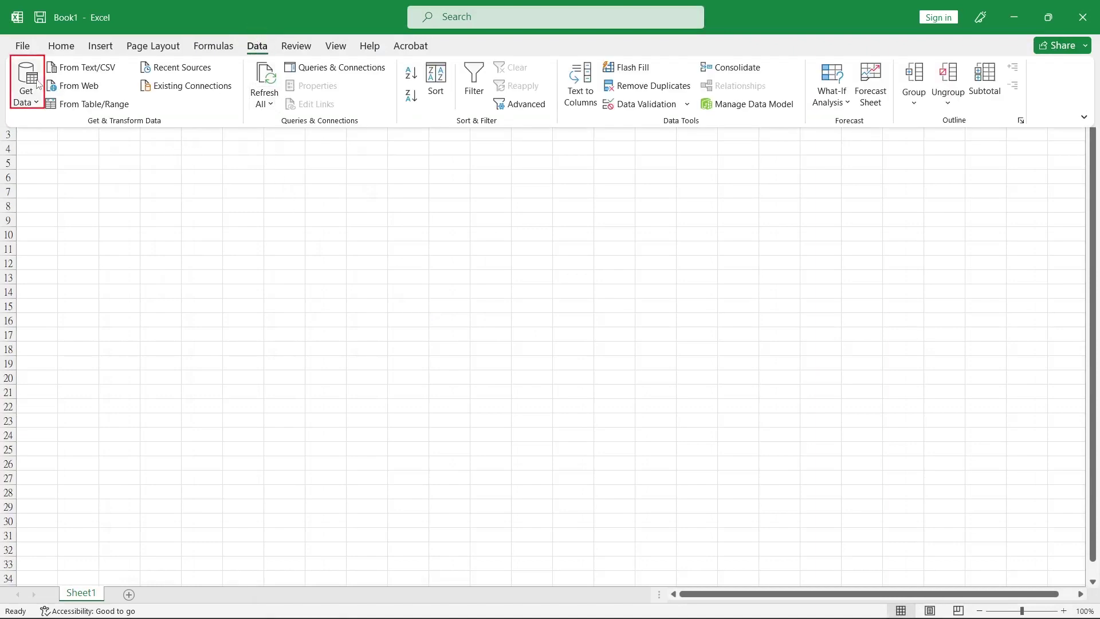
Import From Folder using platform A, previewing its 22Q1 and 22Q2 workbooks.
left_click(38, 88)
left_click(92, 127)
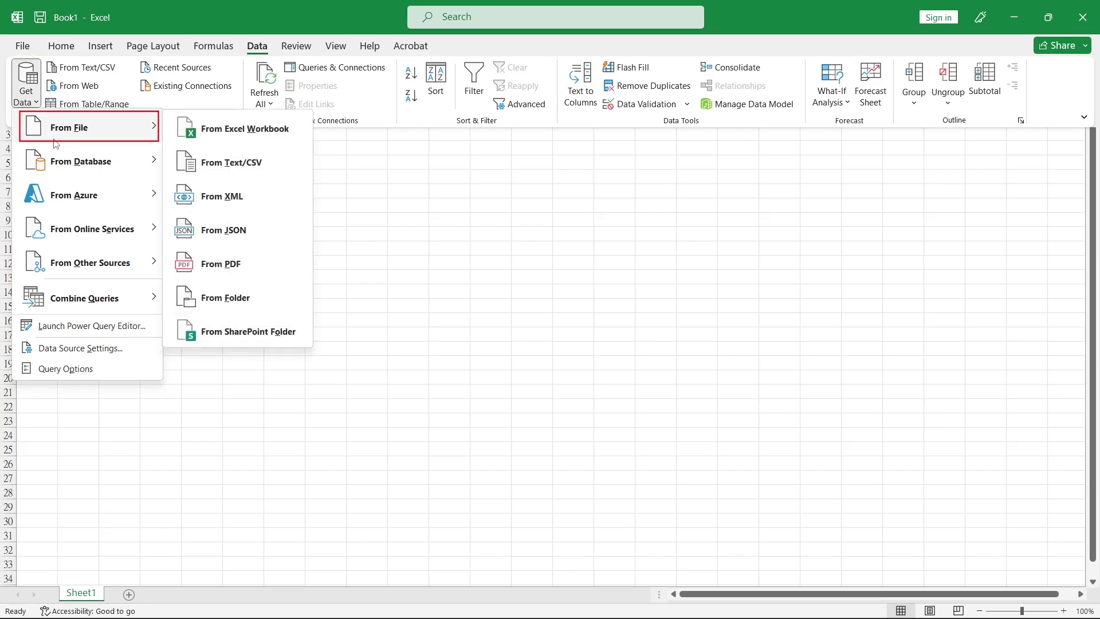
left_click(245, 306)
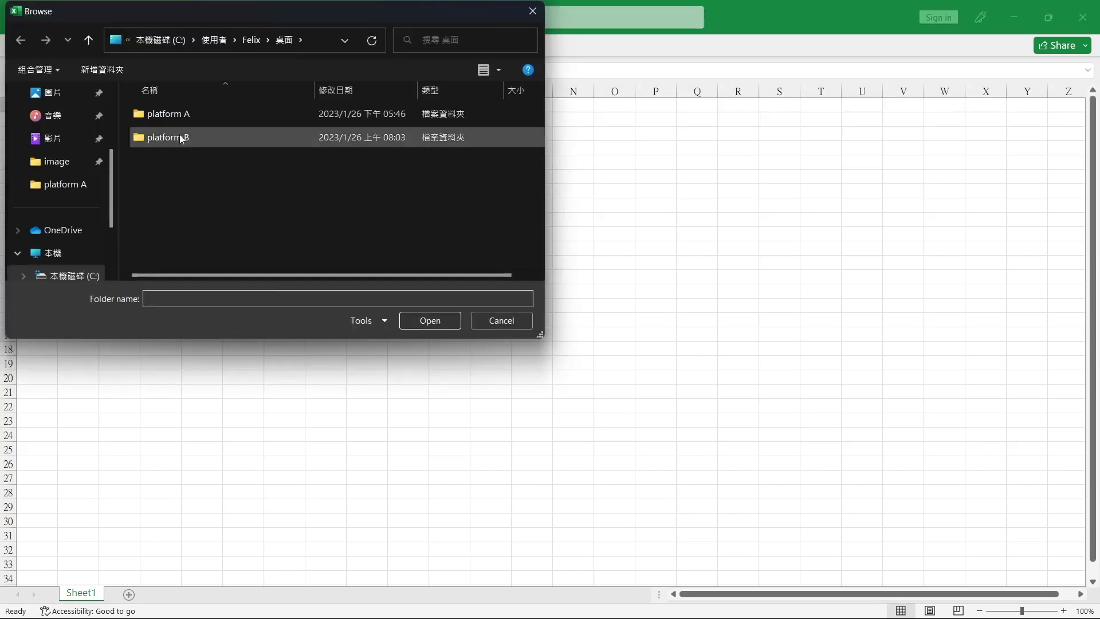
left_click(166, 113)
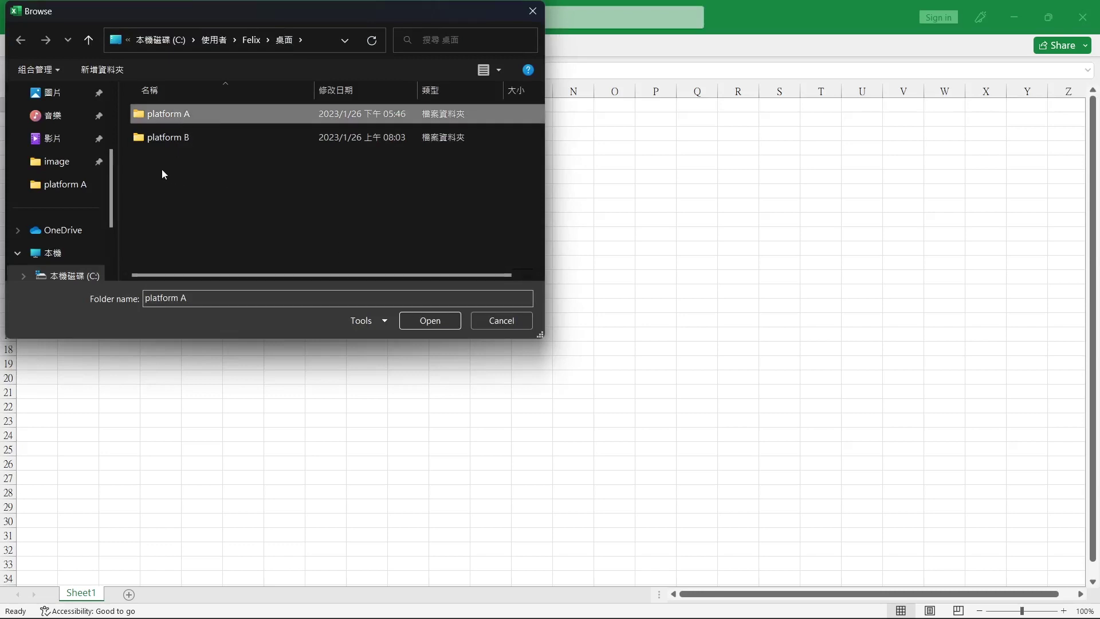
left_click(442, 323)
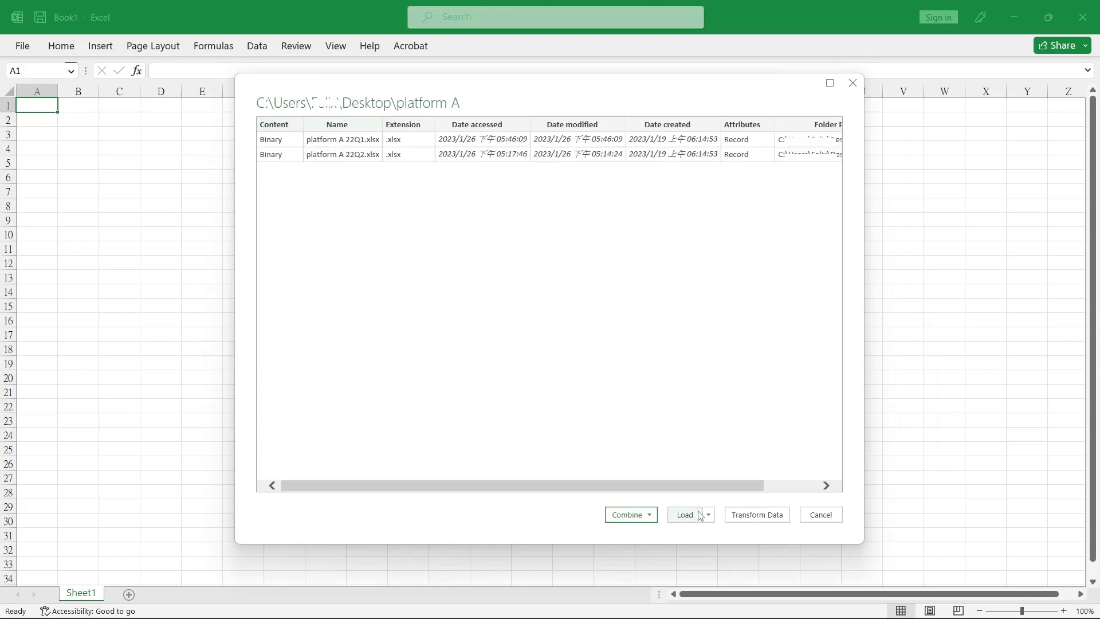
Combine & Transform the platform A files with Parameter1 as the object to extract.
left_click(646, 521)
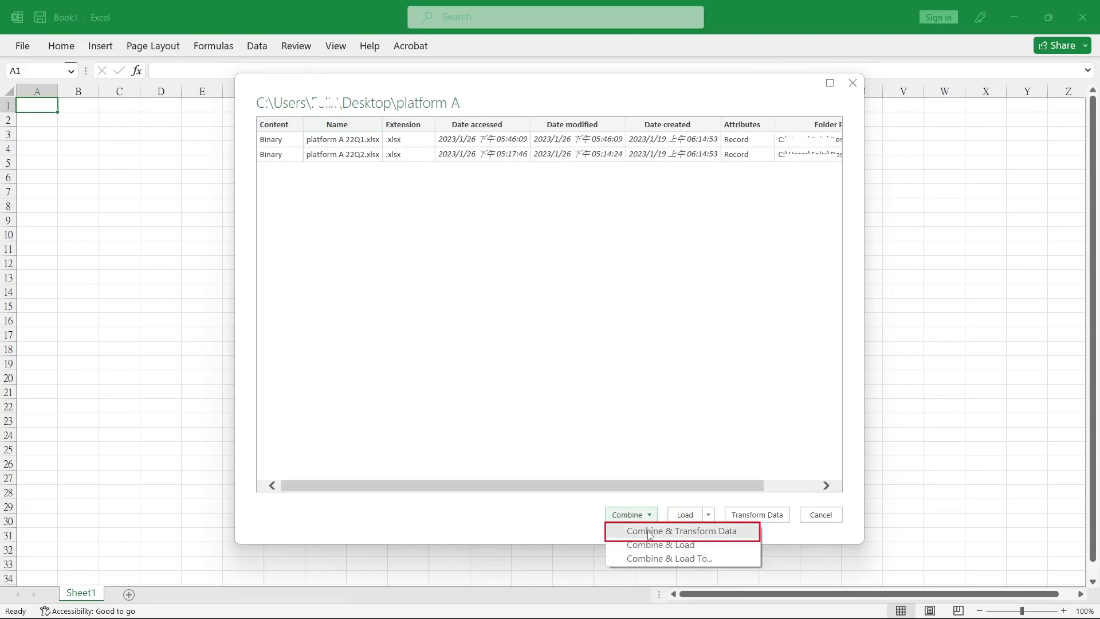
left_click(649, 531)
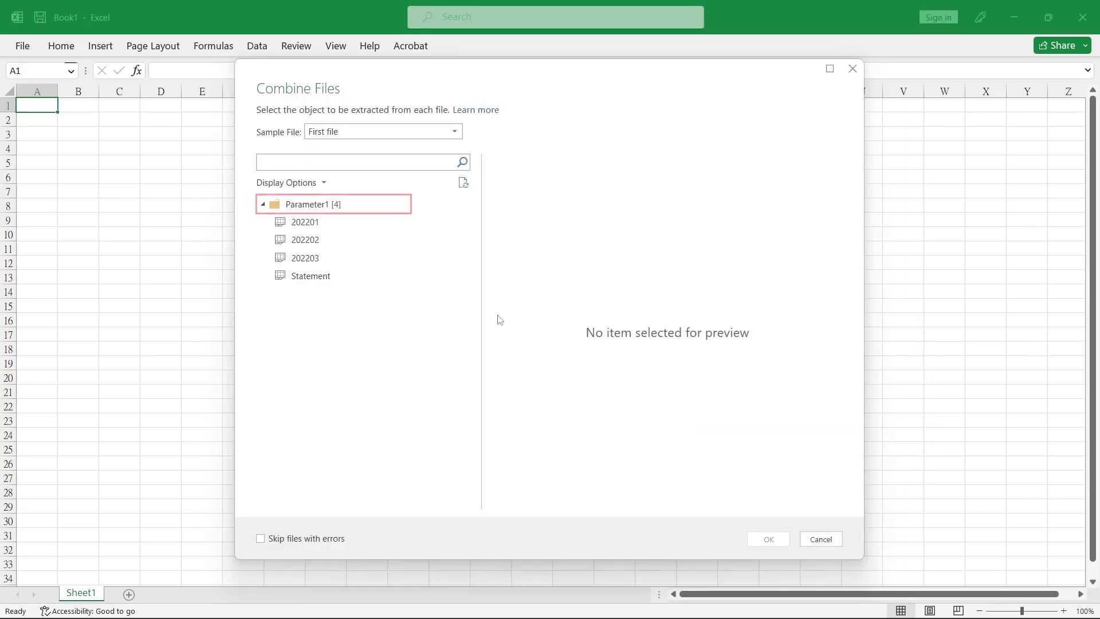
left_click(318, 205)
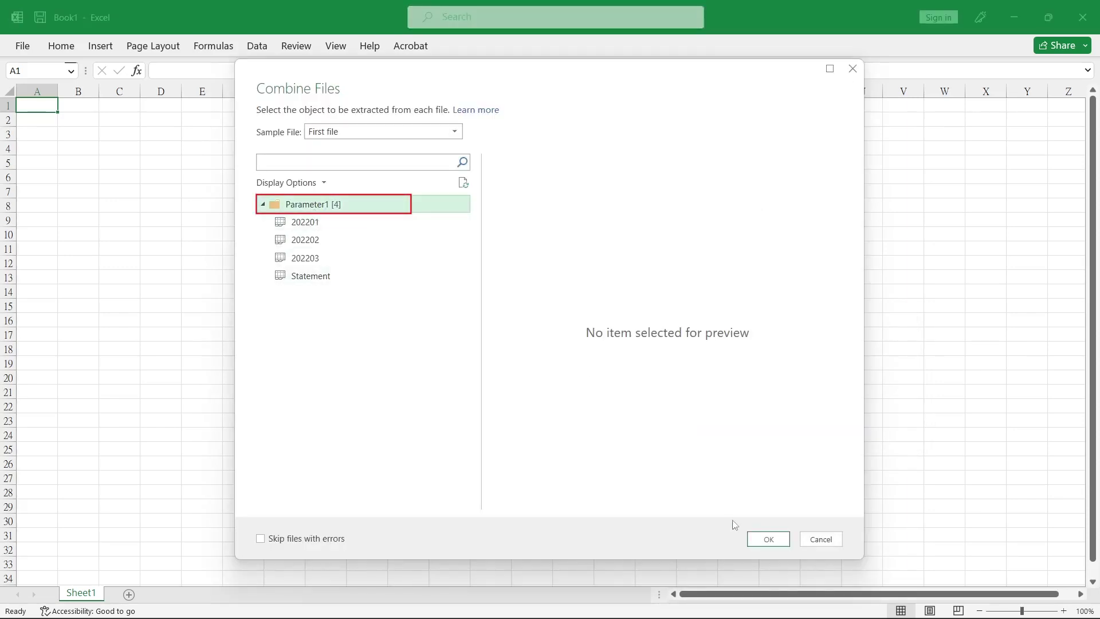
left_click(770, 540)
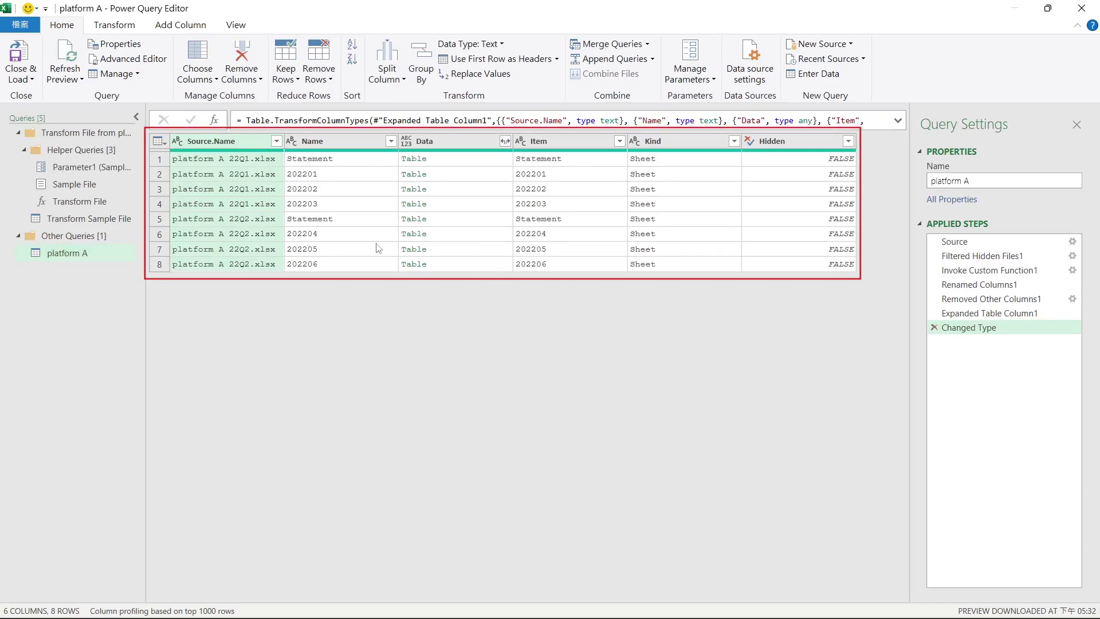
Preview the Name entries and nested Data tables, such as 2022_Mar and 2022_Apr.
left_click(378, 162)
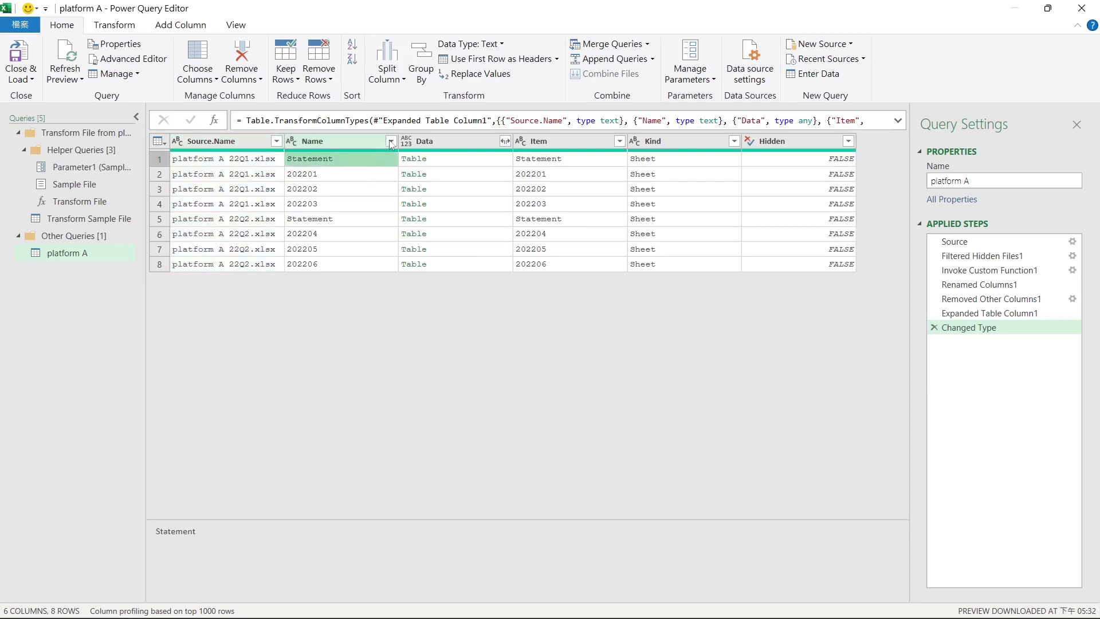
left_click(390, 141)
left_click(391, 142)
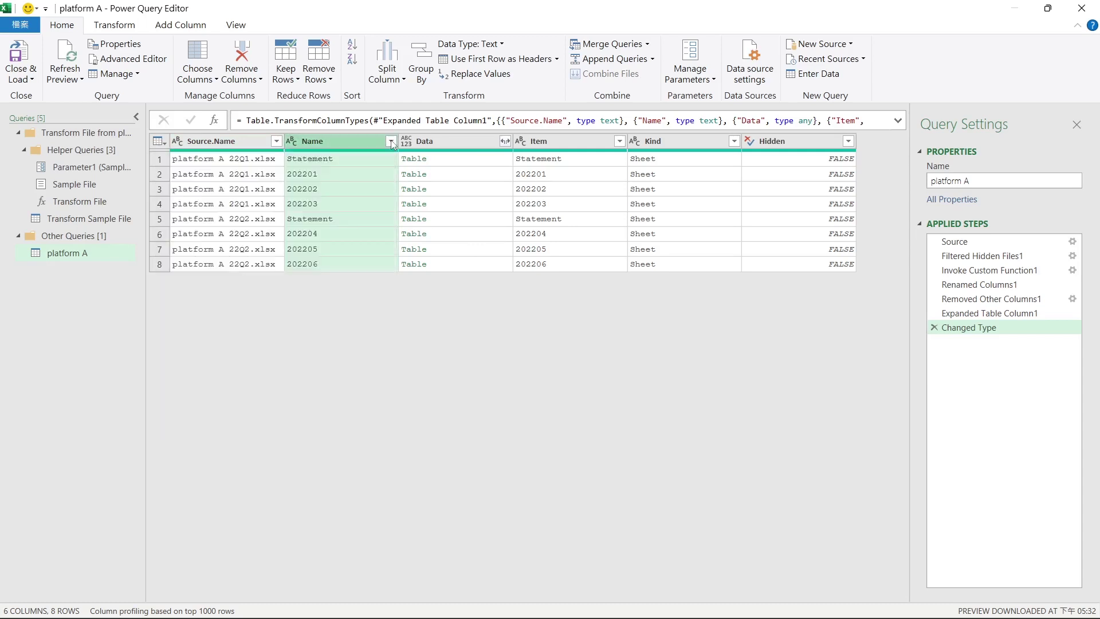
left_click(353, 162)
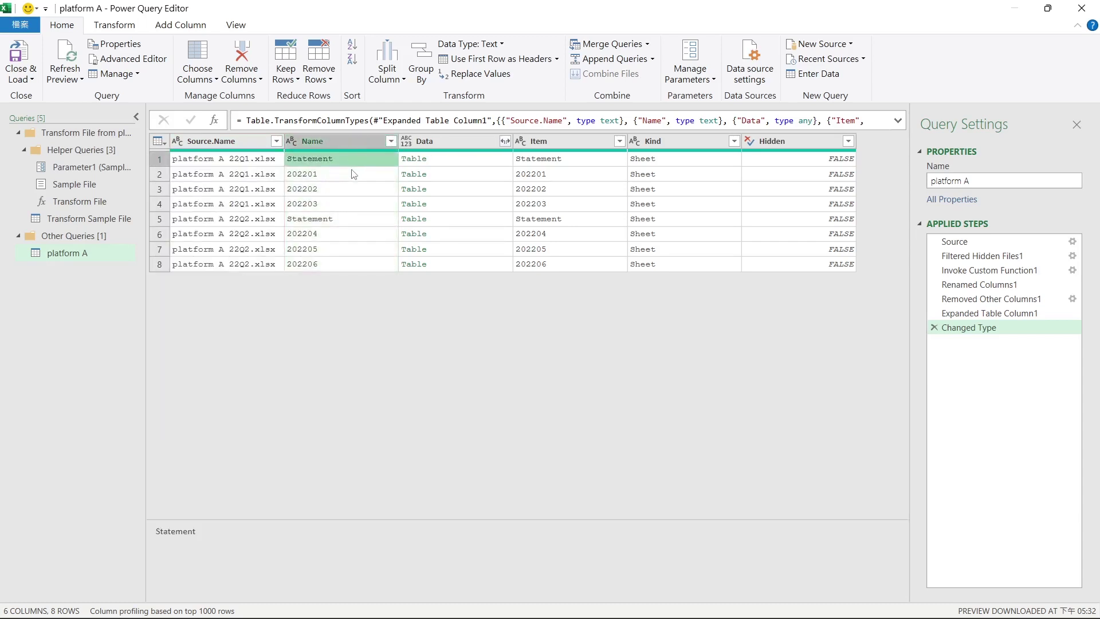
left_click(353, 174)
left_click(350, 198)
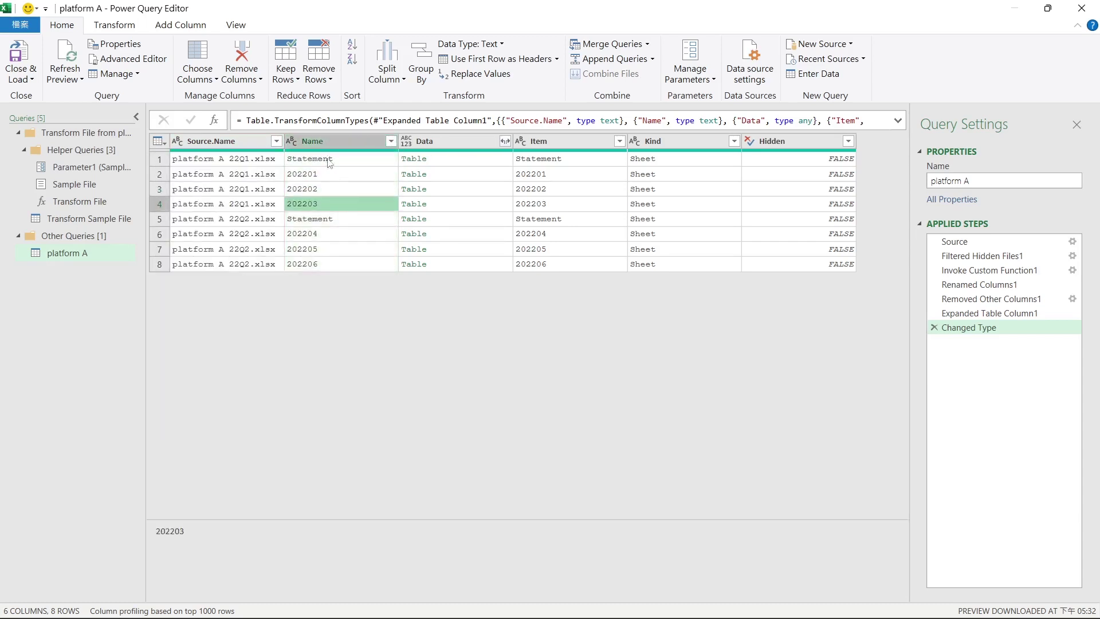
left_click(474, 160)
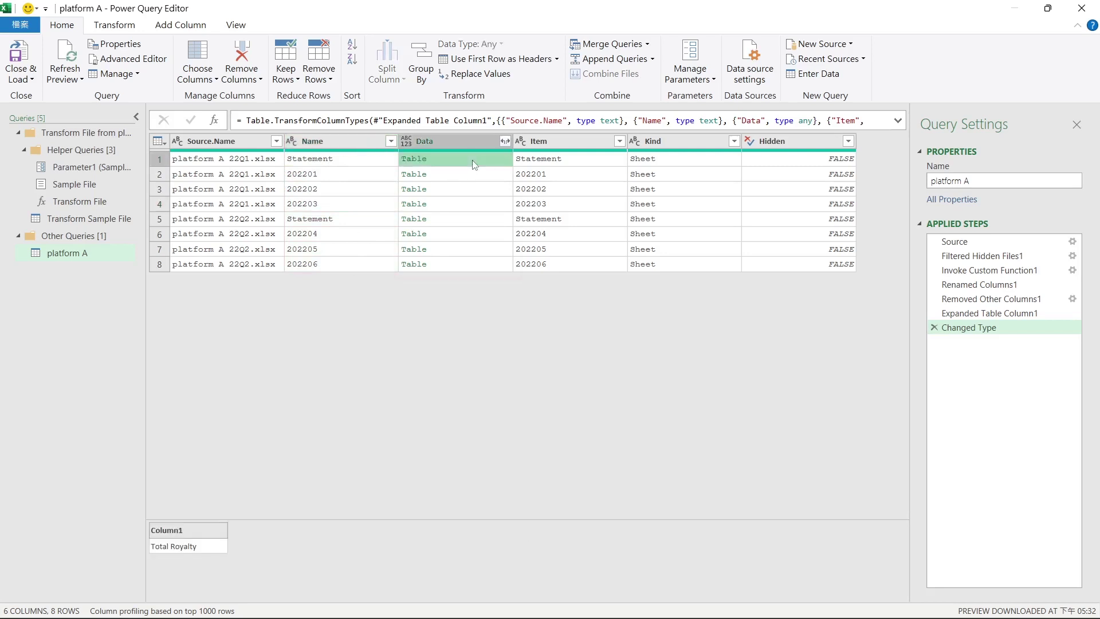
left_click(471, 174)
left_click(472, 192)
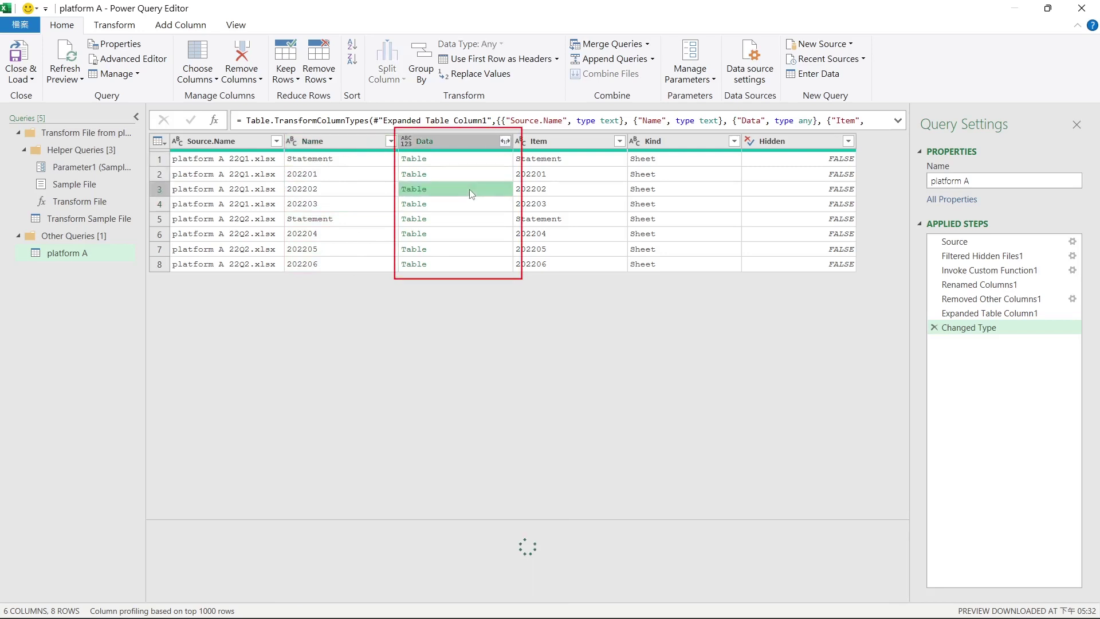
left_click(470, 207)
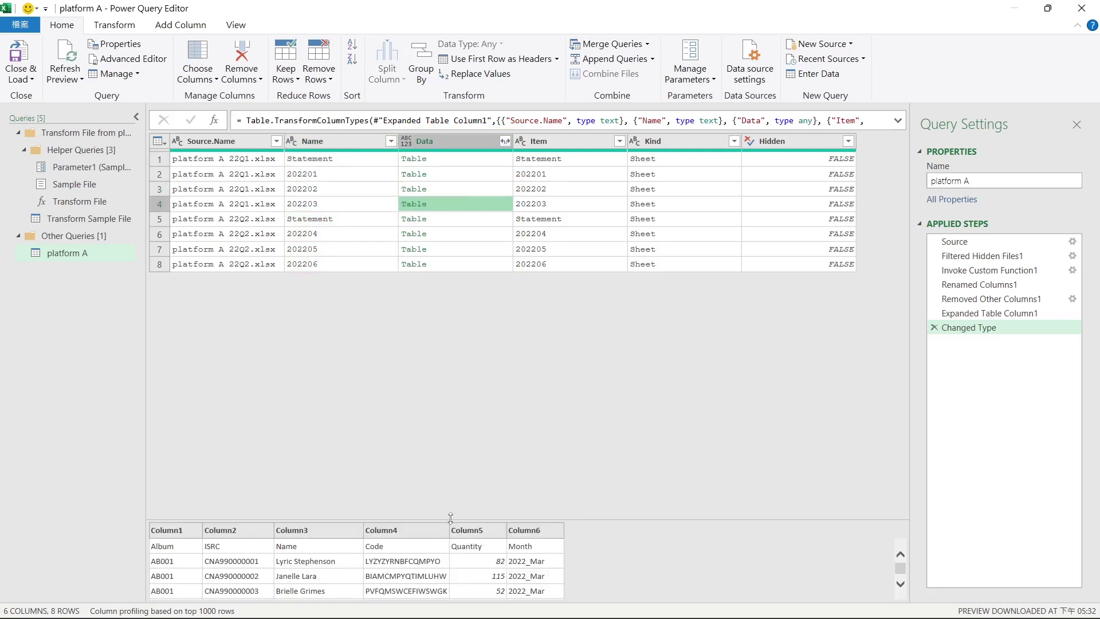
left_click_drag(450, 518, 465, 333)
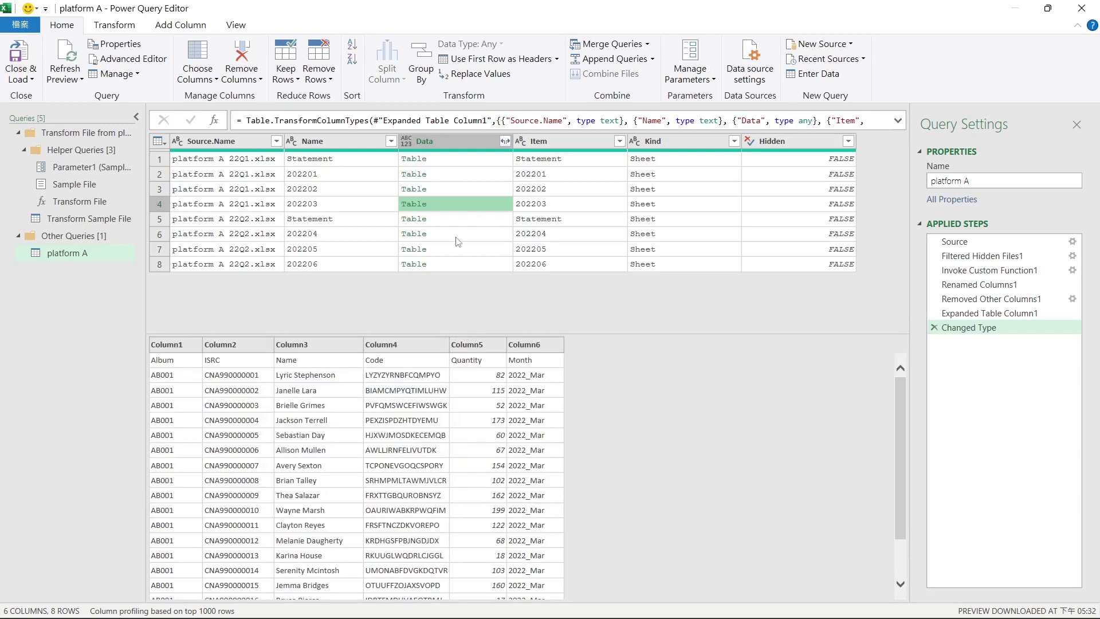
left_click(461, 233)
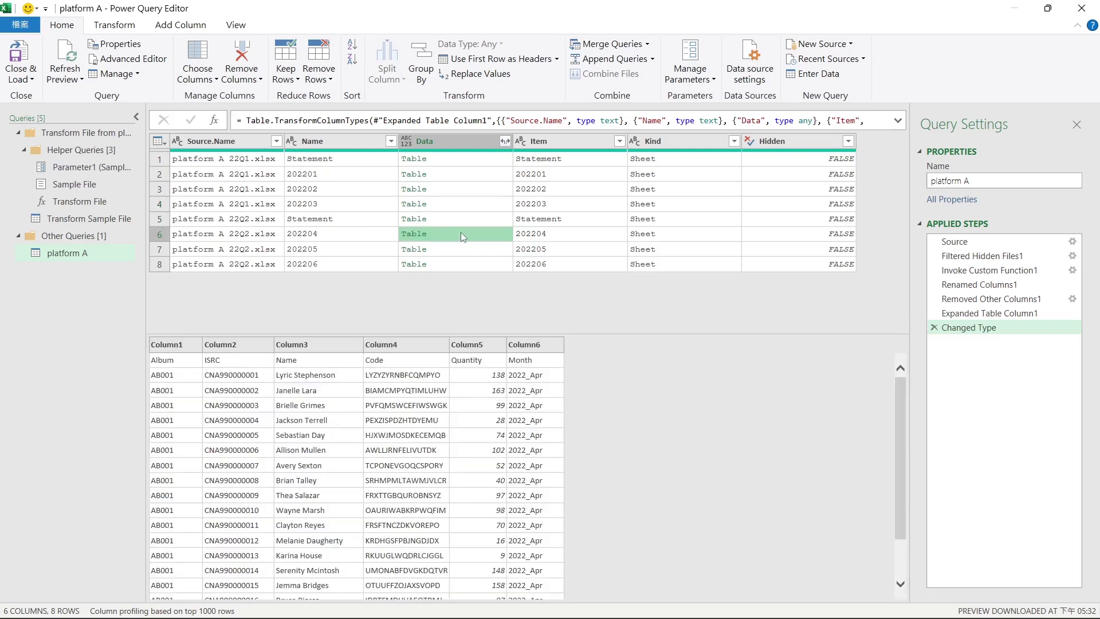
Filter the Name column to exclude Statement.
left_click(355, 221)
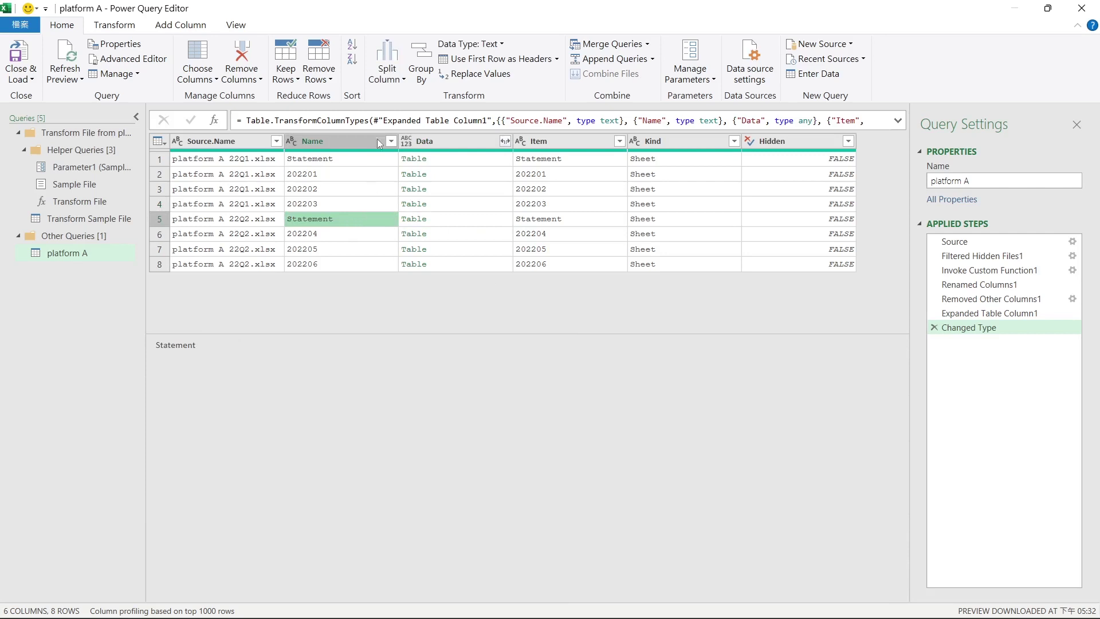
left_click(390, 140)
left_click(212, 393)
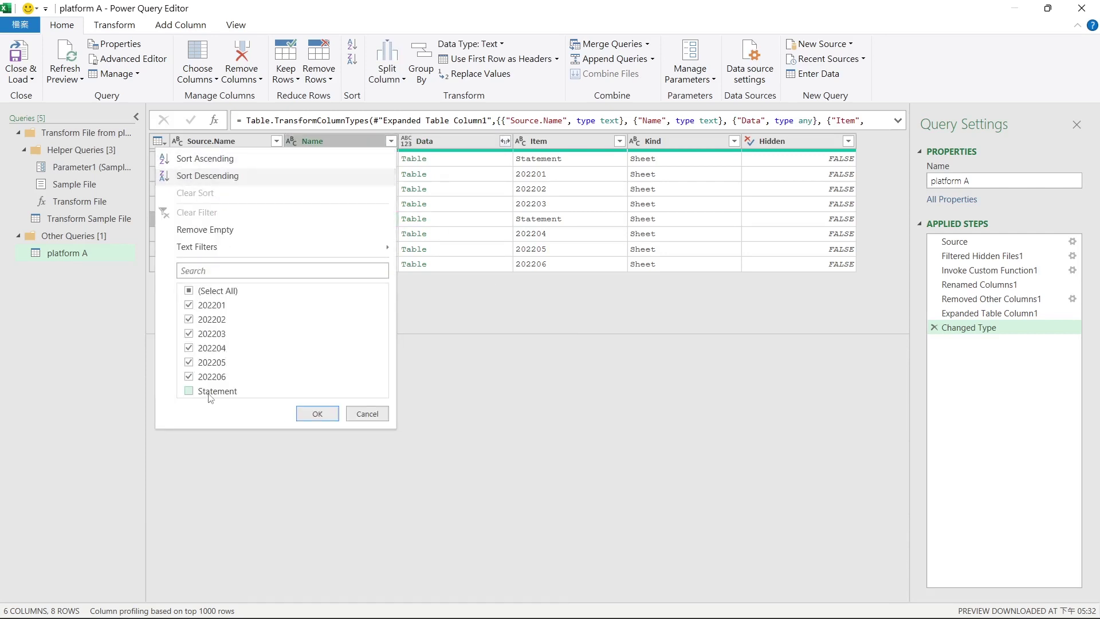
left_click(315, 413)
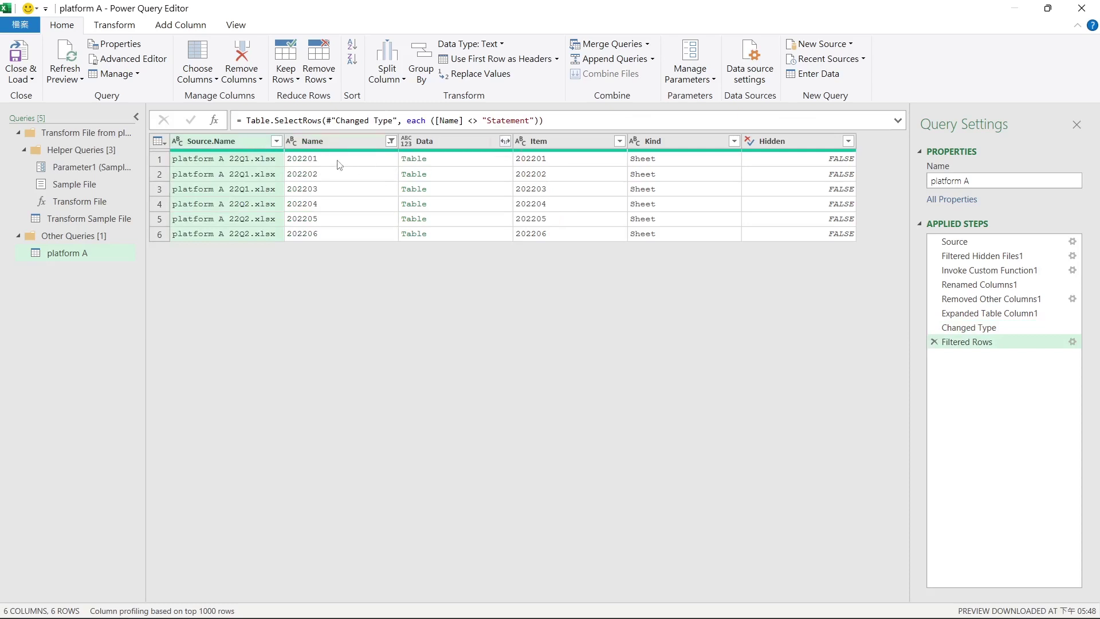
Expand the Data column into Column1–Column6 with the original-name prefix turned off.
left_click(505, 141)
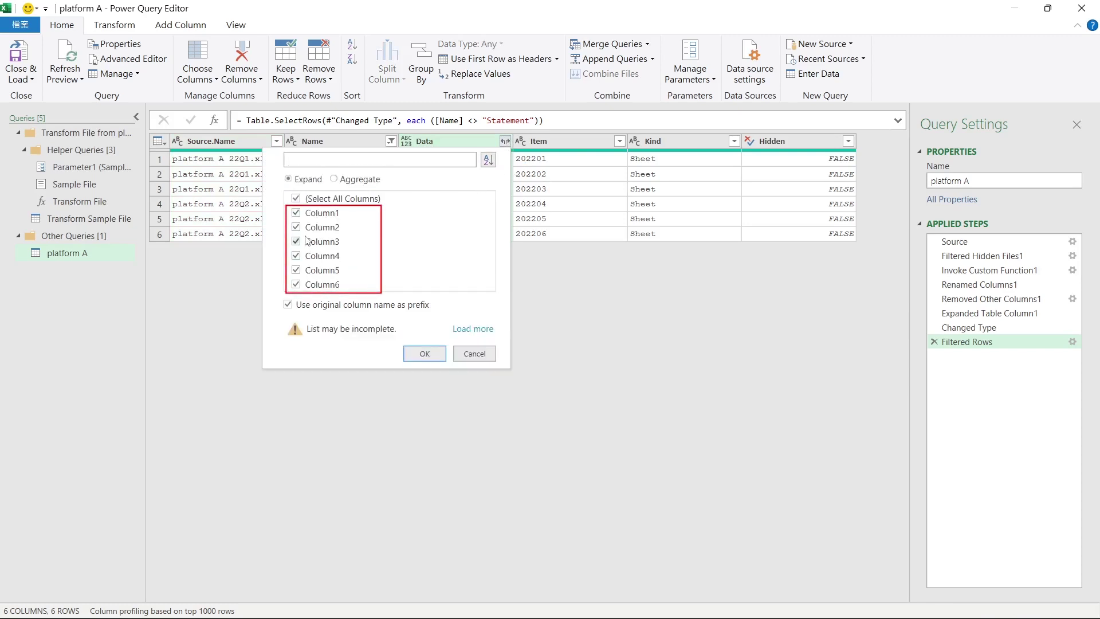
left_click(315, 308)
left_click(425, 353)
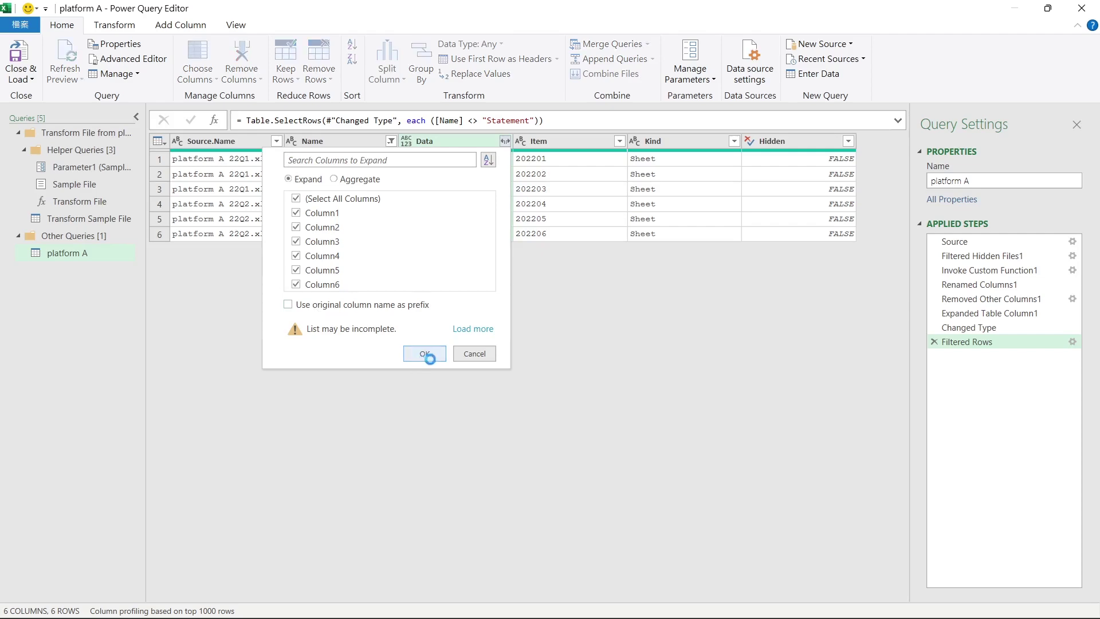
Check the first-row values such as Album and AB001, then use the first row as headers.
left_click(453, 323)
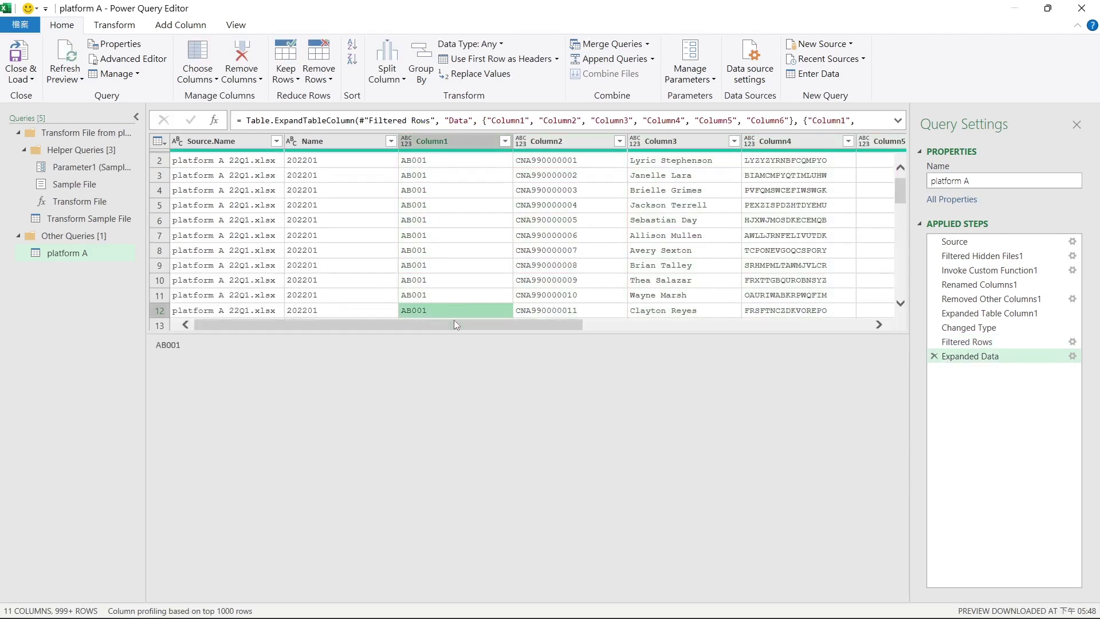
scroll(487, 327, "down", 1)
scroll(485, 322, "up", 2)
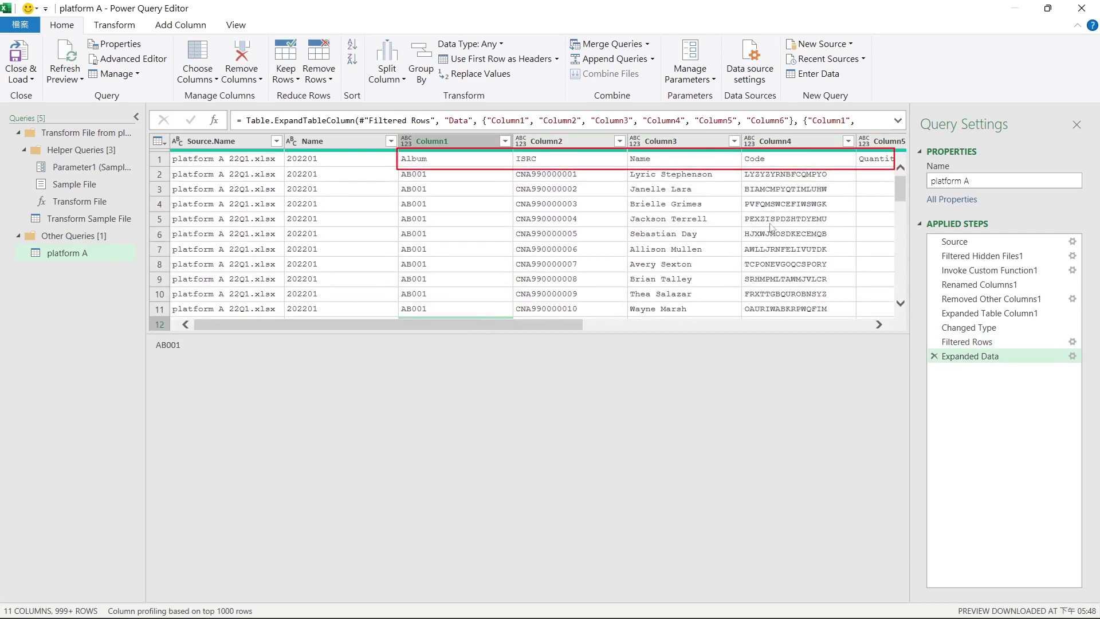
left_click(458, 160)
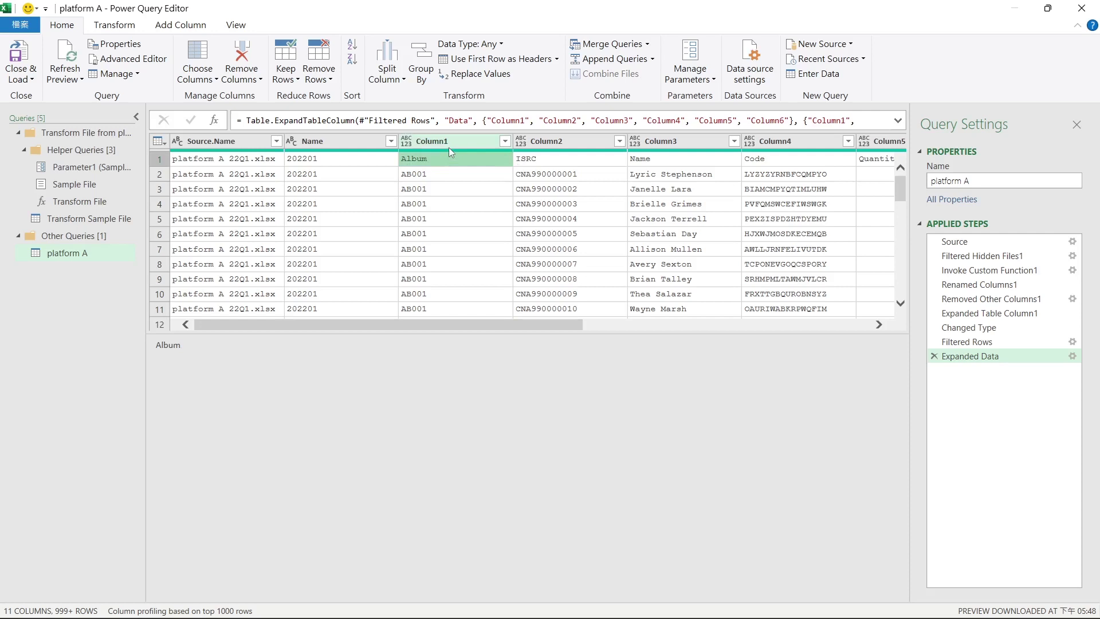
left_click(507, 61)
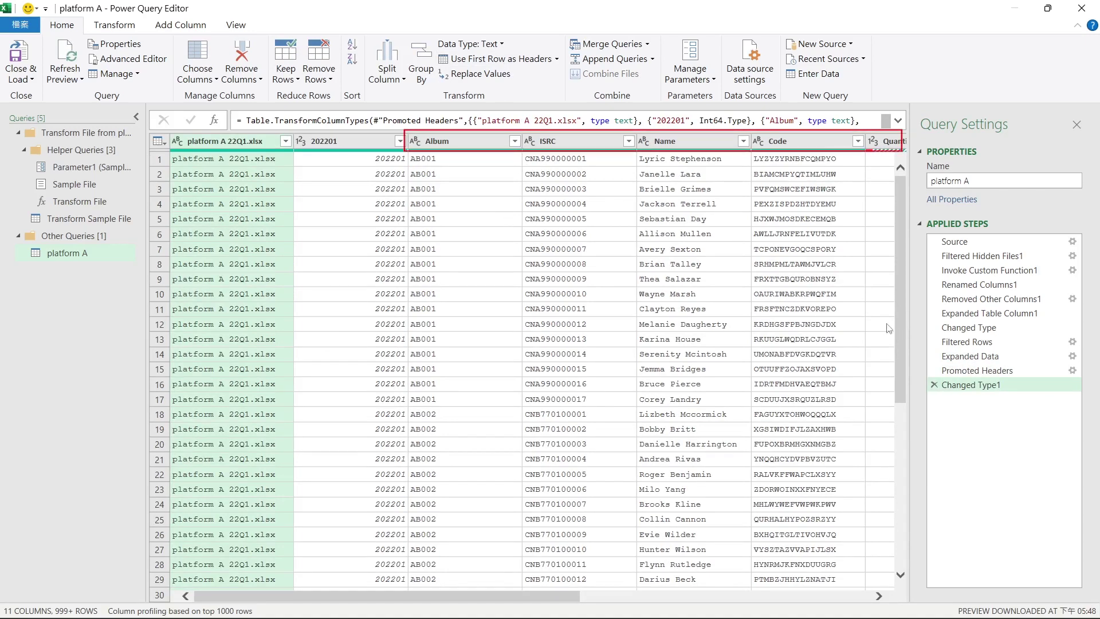
Inspect the promoted headers and types, such as 202201, 202201_1 and Sheet.
left_click_drag(551, 594, 778, 593)
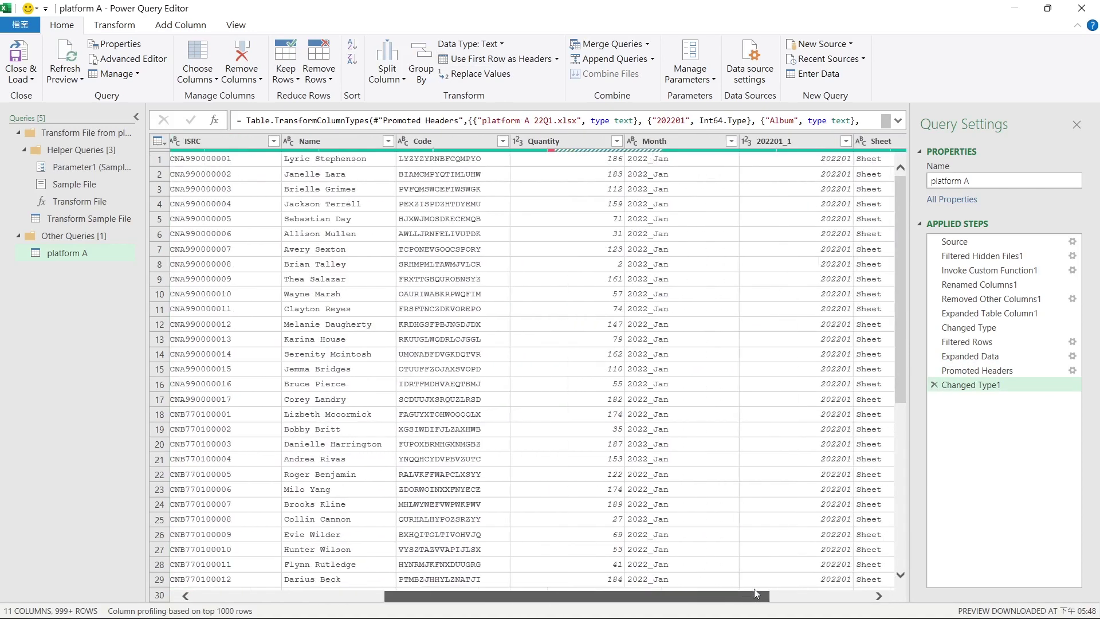
left_click_drag(776, 589, 545, 593)
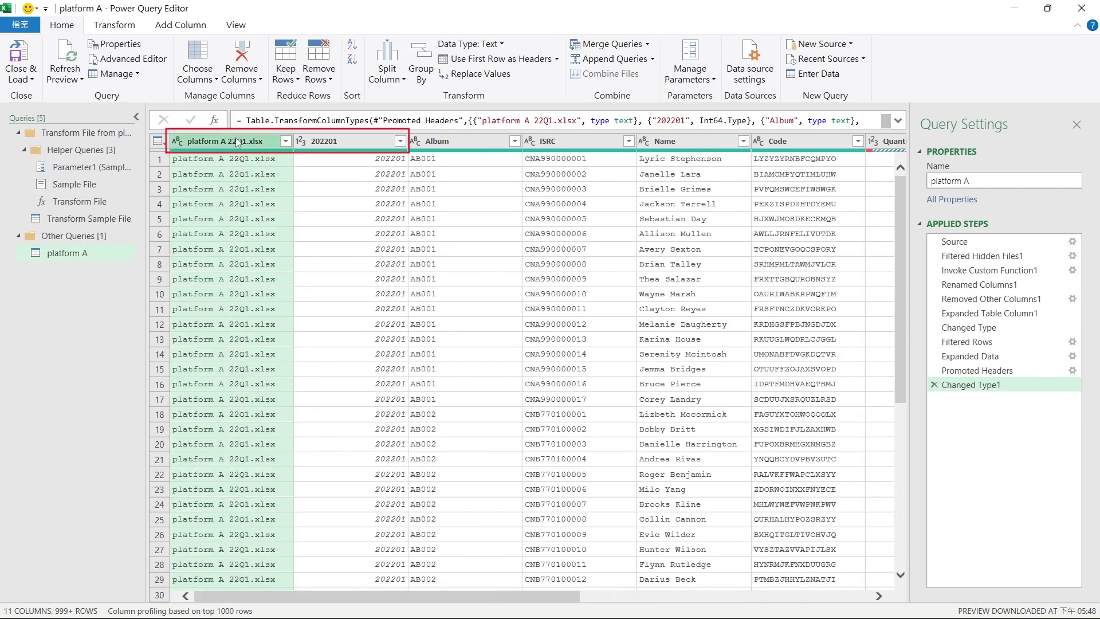
left_click(326, 142)
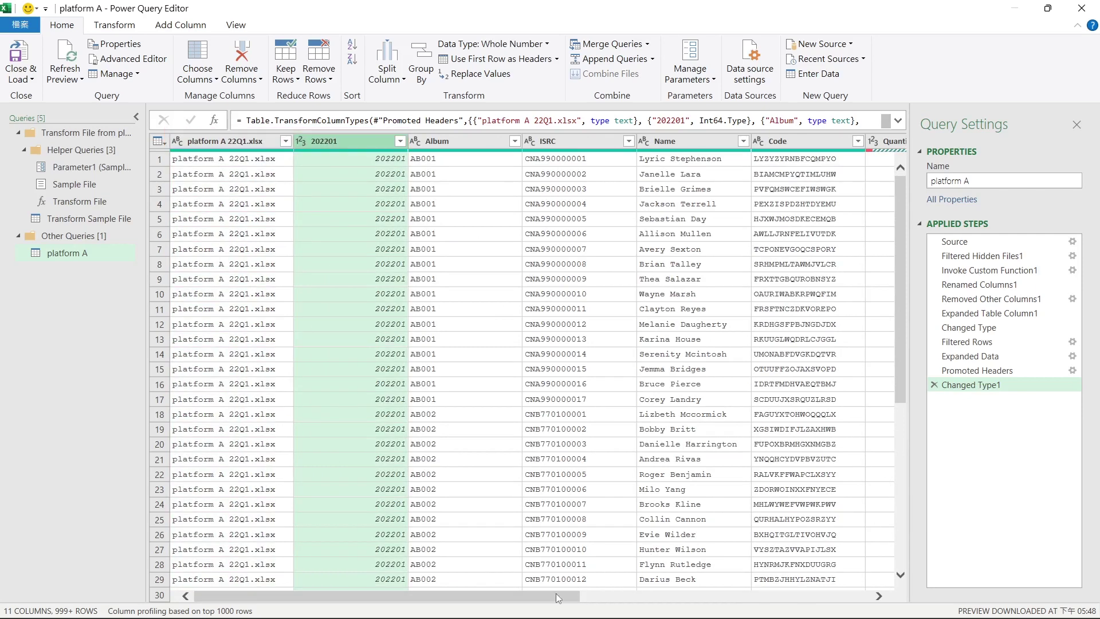
left_click_drag(563, 594, 853, 594)
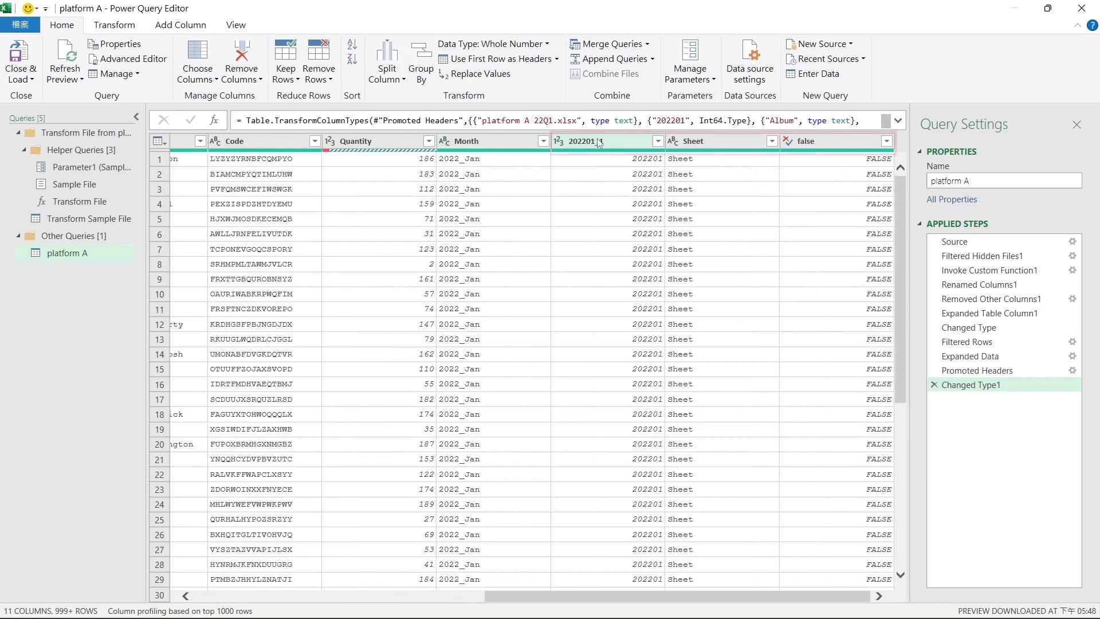
left_click(599, 142)
left_click(697, 142)
left_click(796, 142)
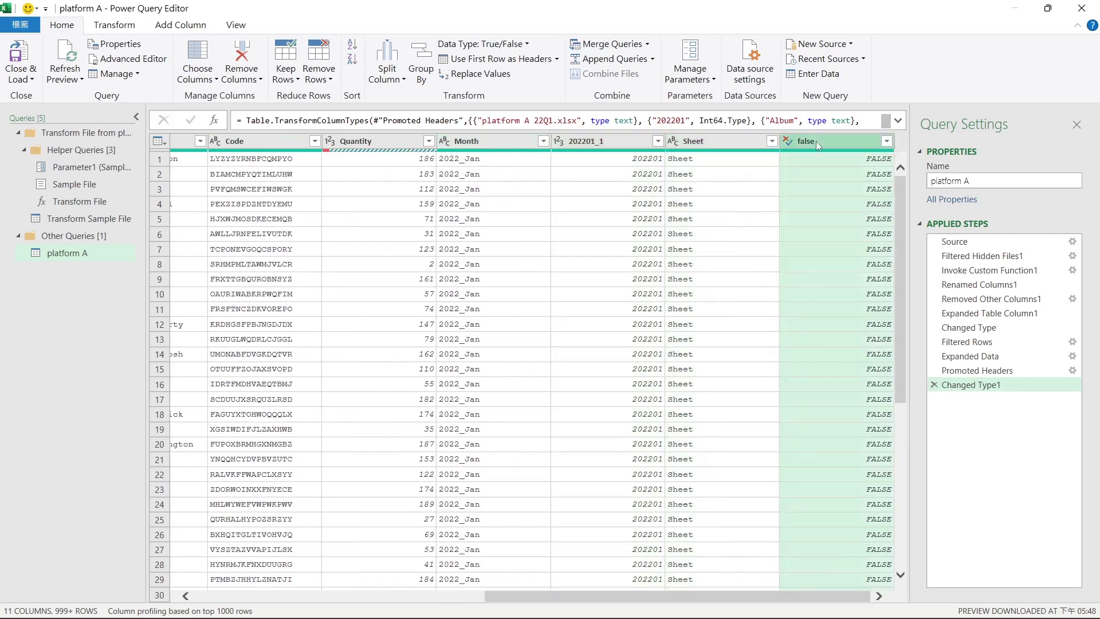
left_click(720, 141)
left_click(613, 141)
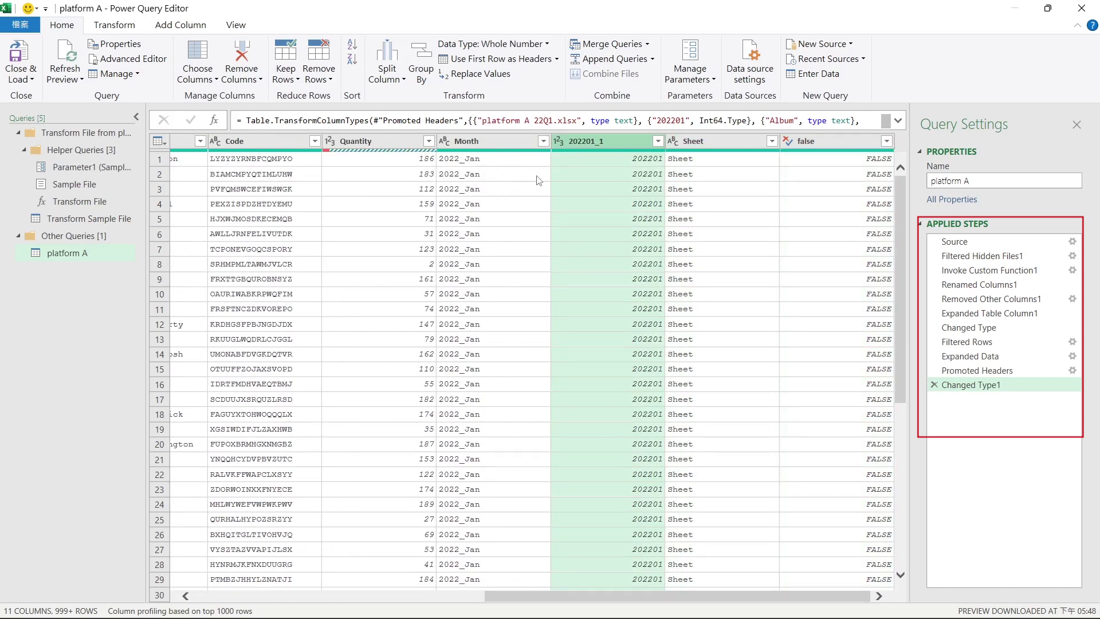
Compare the Applied Steps previews, then delete the Promoted Headers and Changed Type1 steps.
left_click(988, 371)
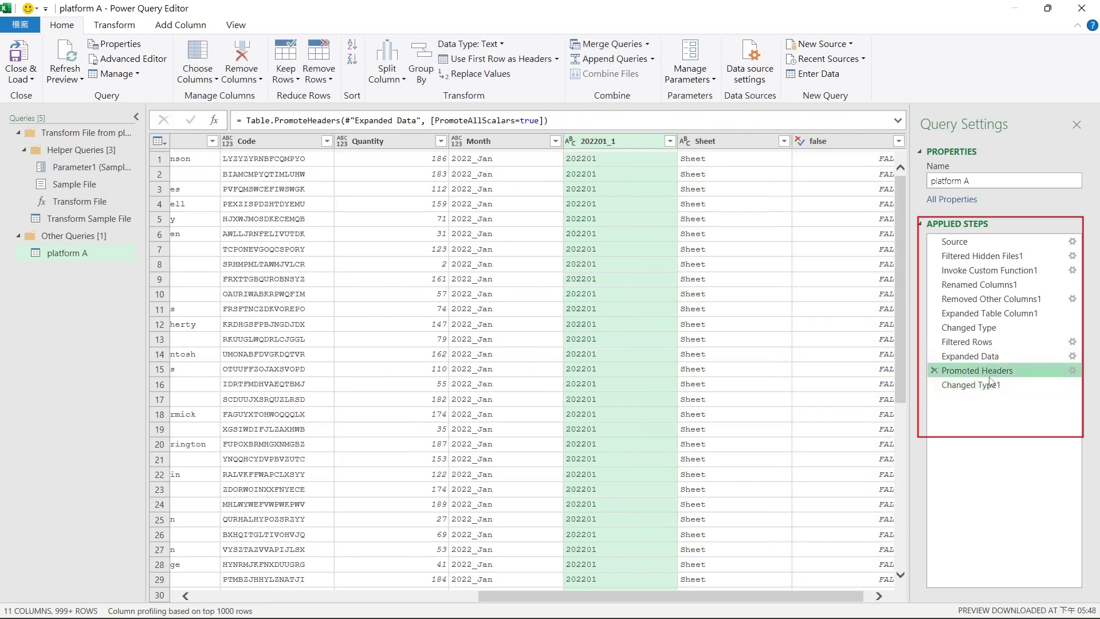
key("Up")
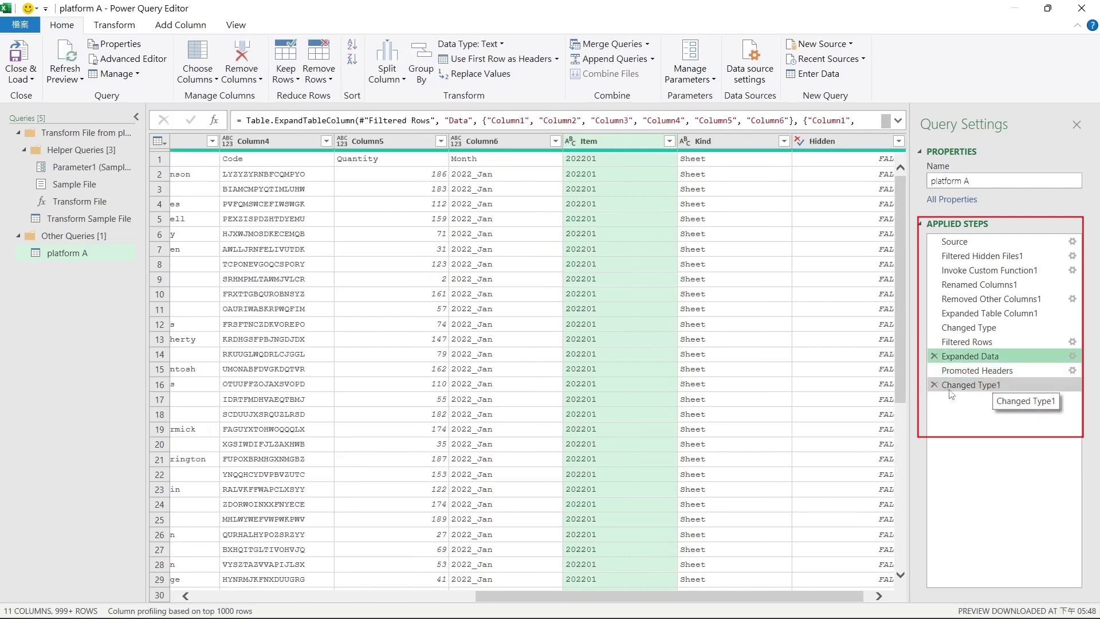
left_click(249, 597)
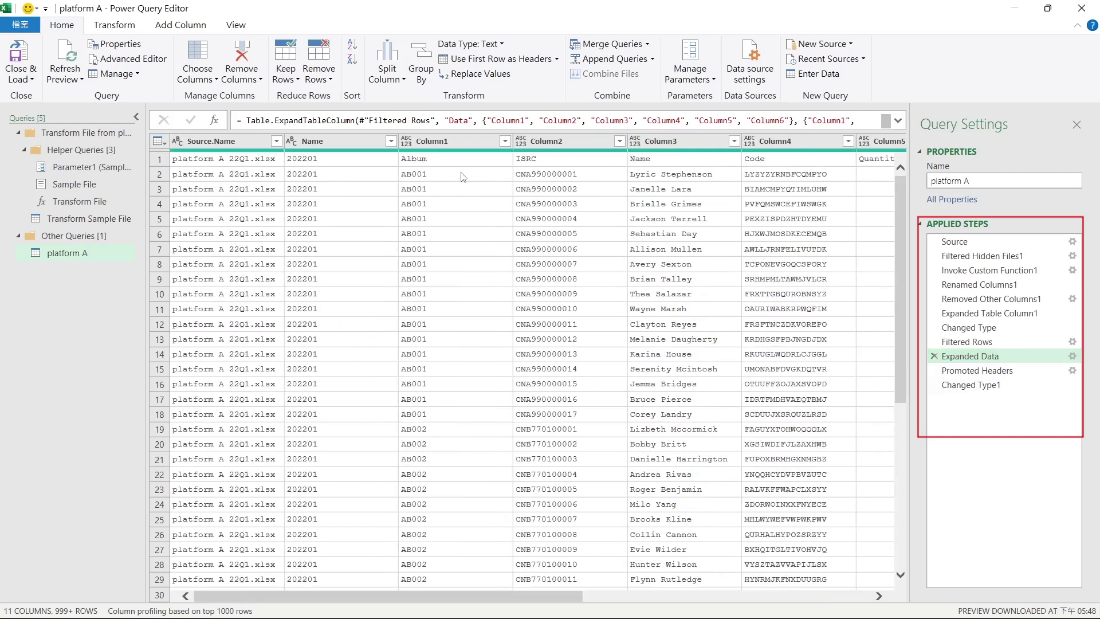
left_click(442, 165)
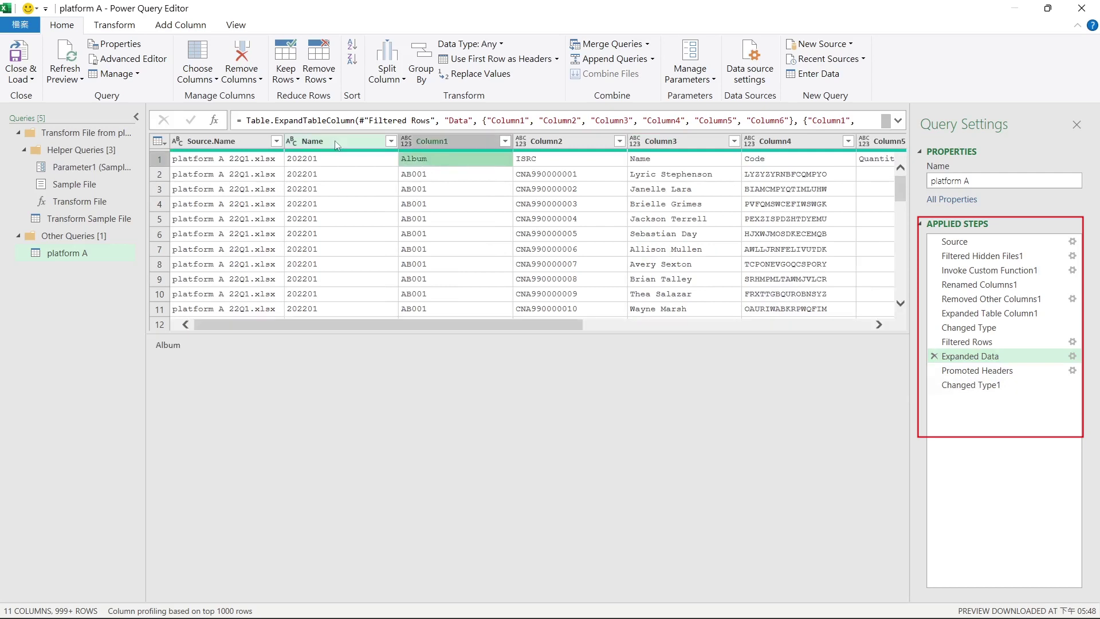
left_click(195, 143)
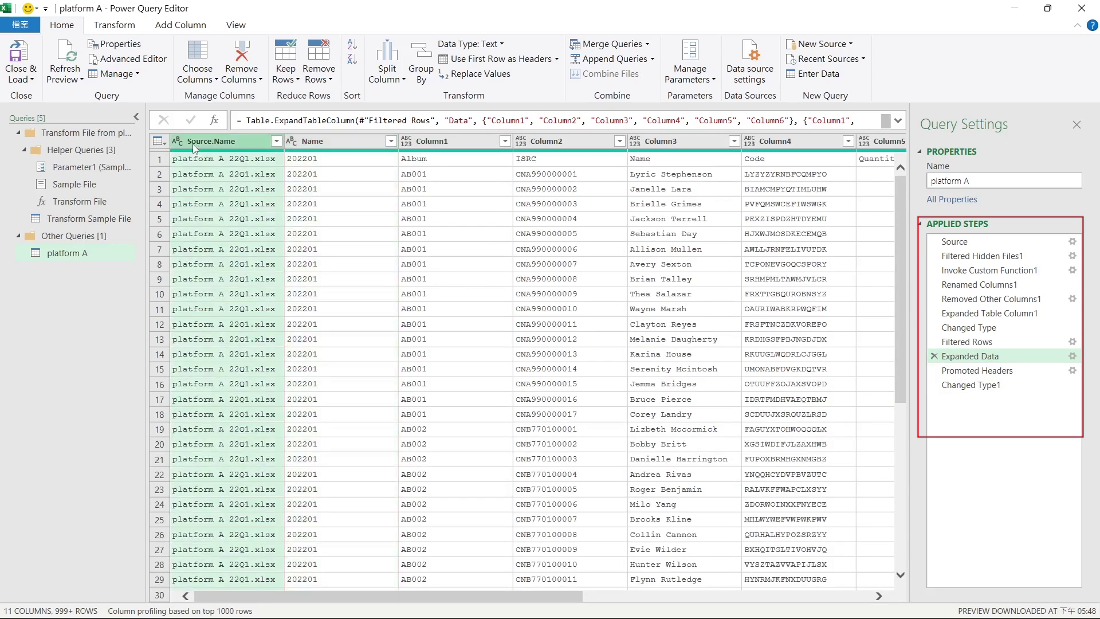
left_click(312, 143)
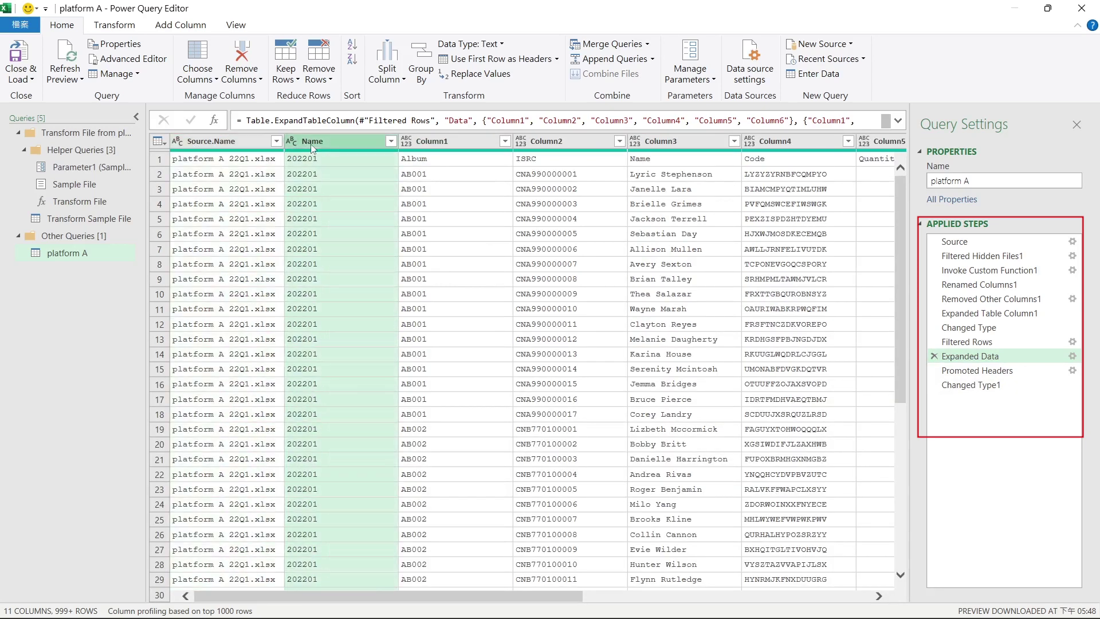
left_click(934, 384)
Remove the Source.Name, Name, Item, Kind and Hidden columns from the platform A query.
left_click(934, 370)
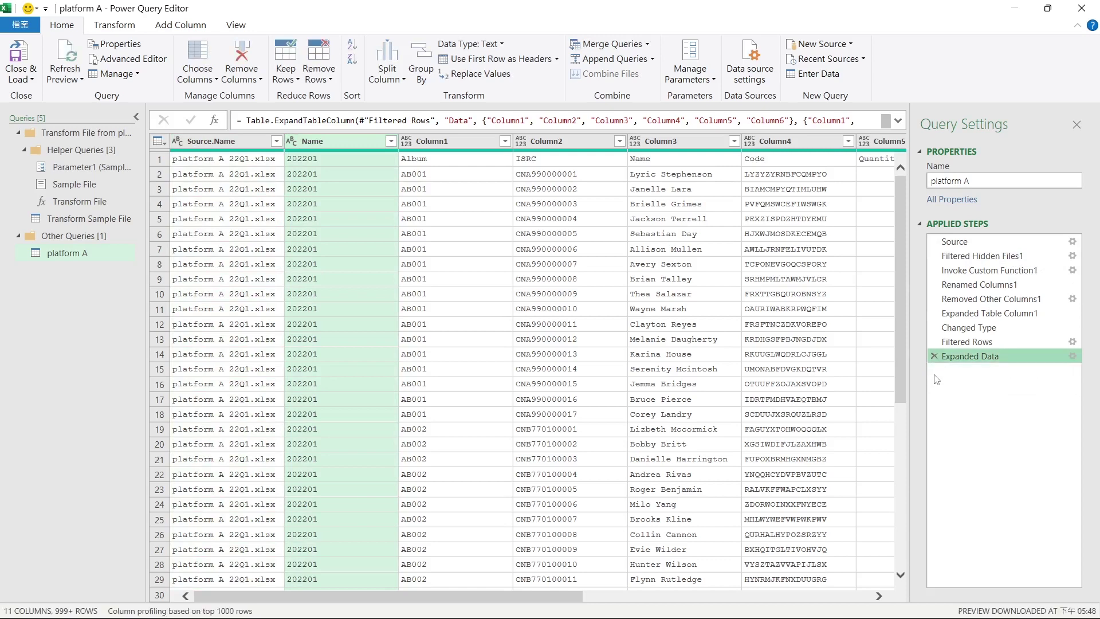
left_click(224, 143)
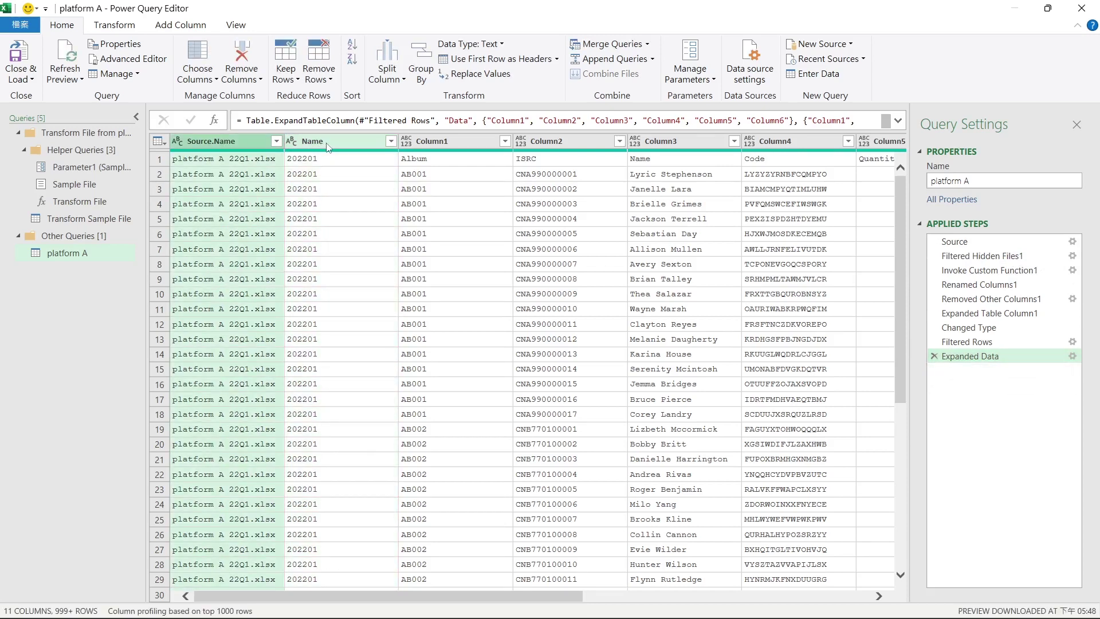
left_click(321, 143, "ctrl")
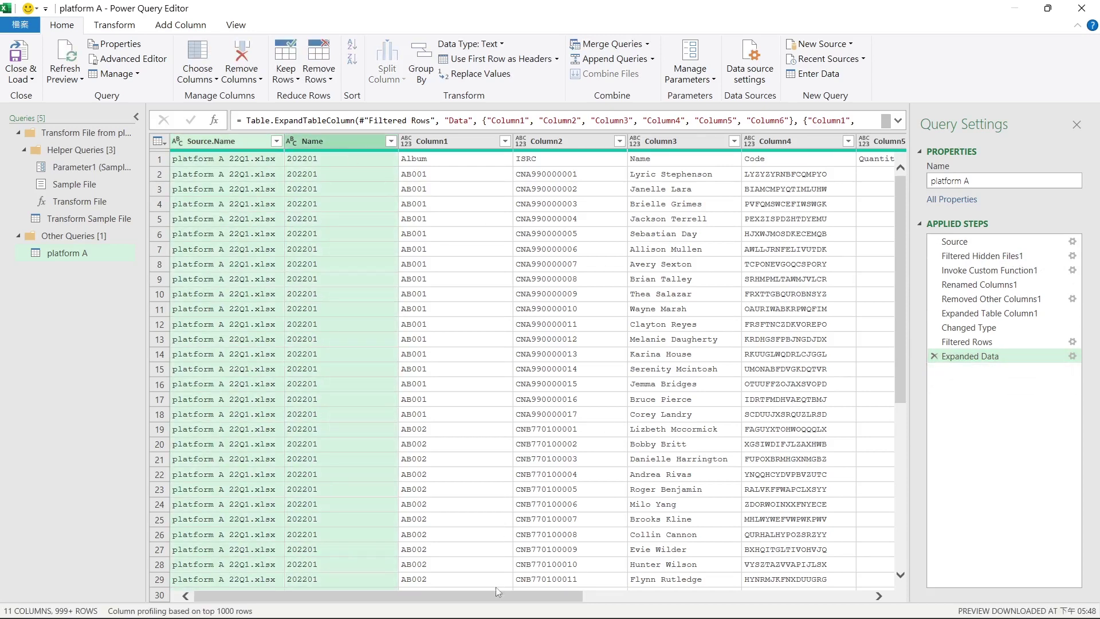
left_click_drag(505, 596, 683, 607)
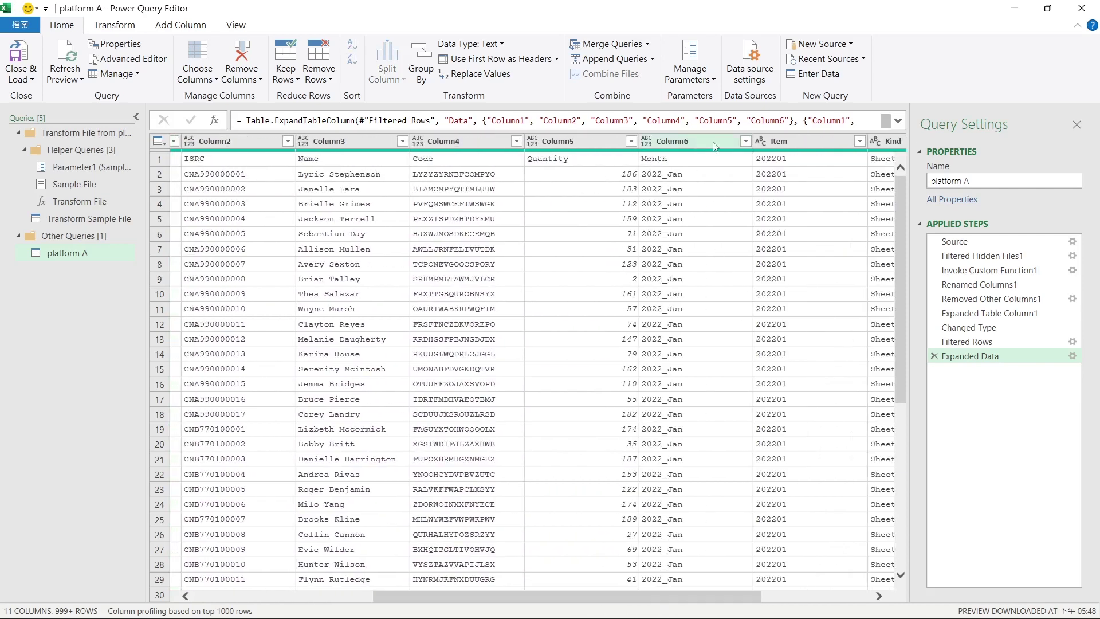
left_click(779, 140)
left_click(885, 141, "ctrl")
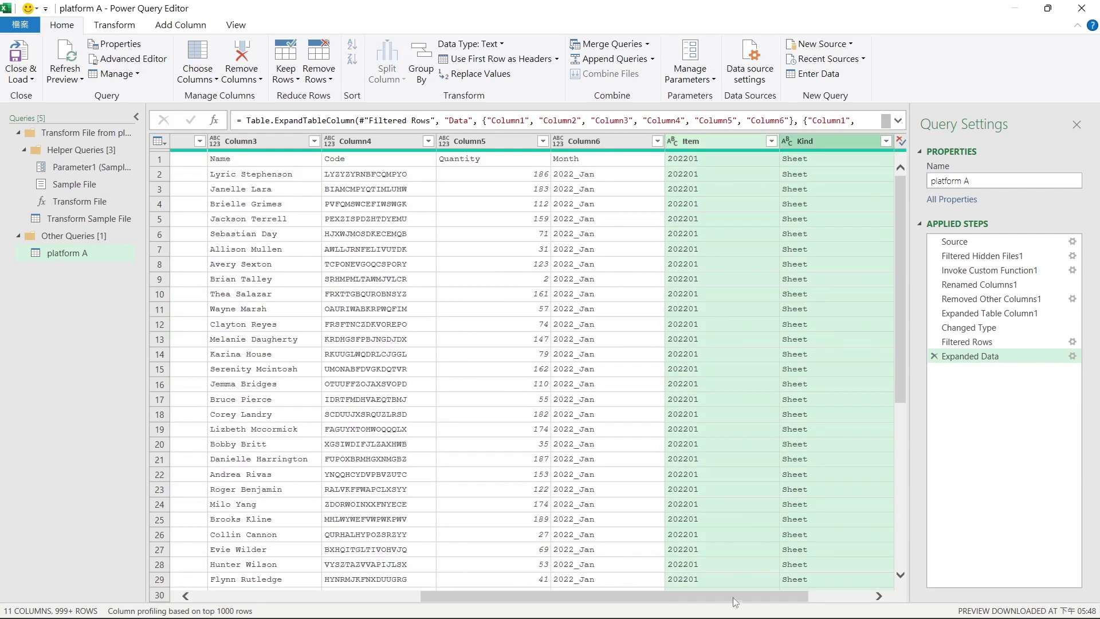
left_click_drag(733, 597, 811, 603)
left_click(802, 144, "ctrl")
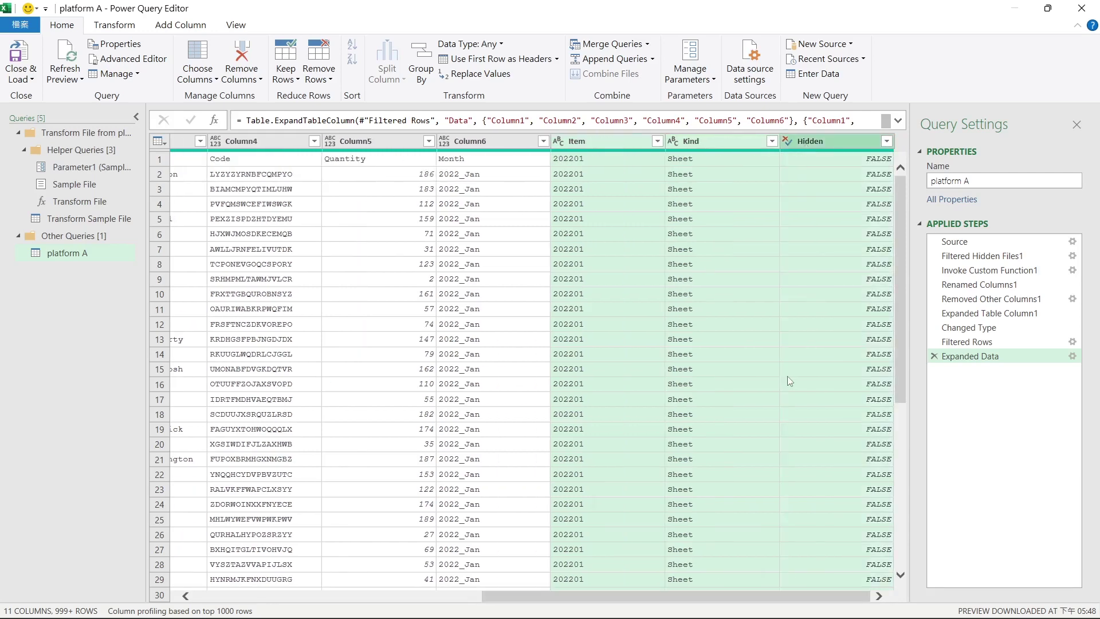
left_click_drag(489, 606, 202, 605)
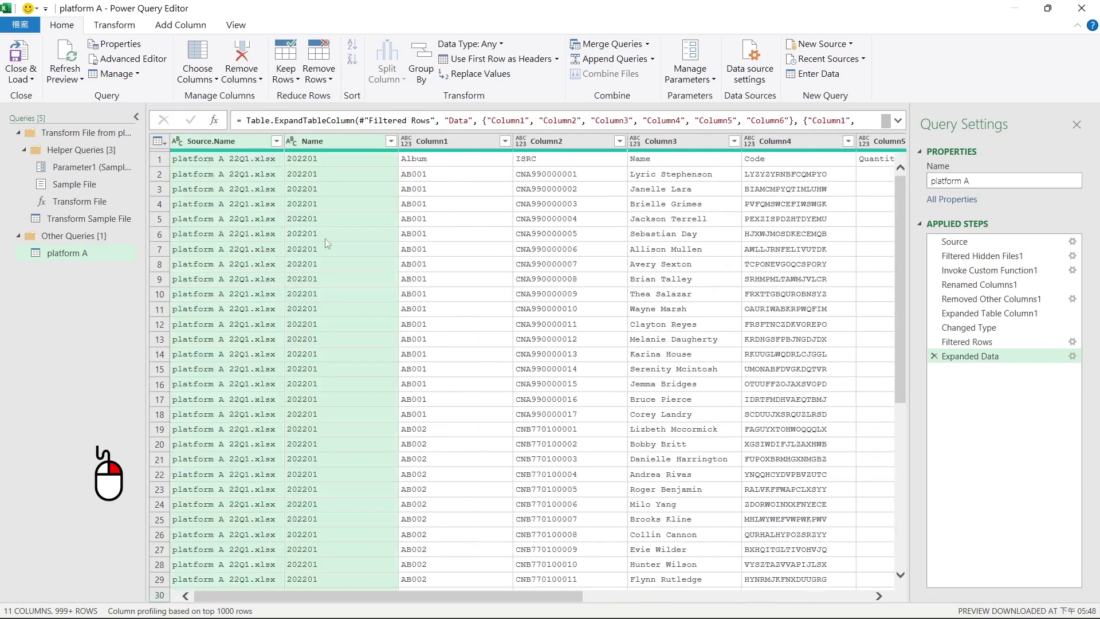
right_click(307, 142)
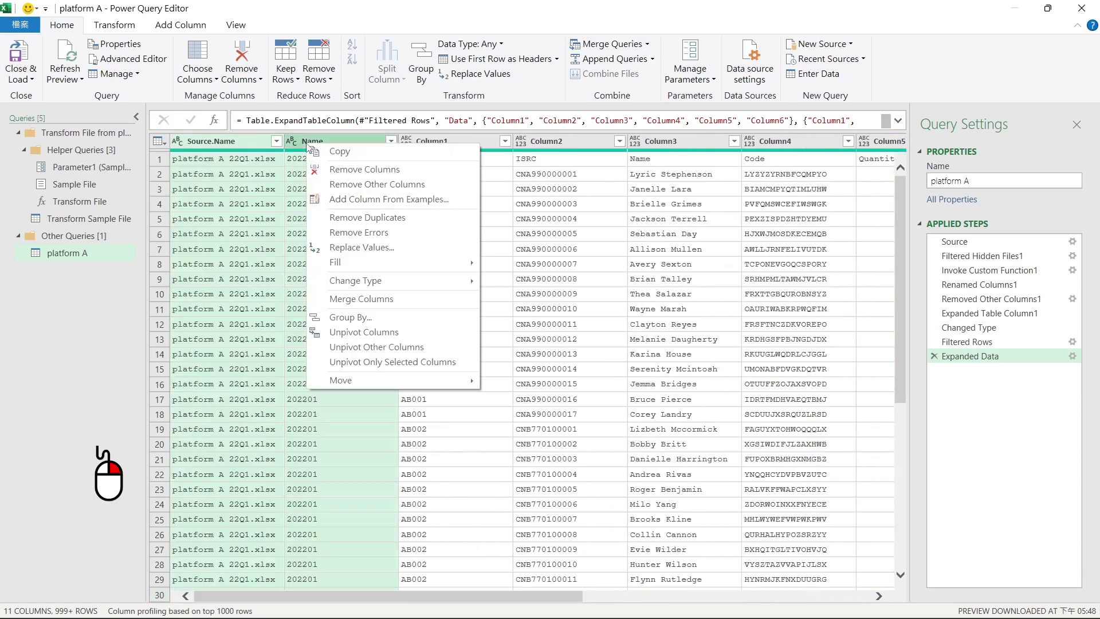
left_click(342, 170)
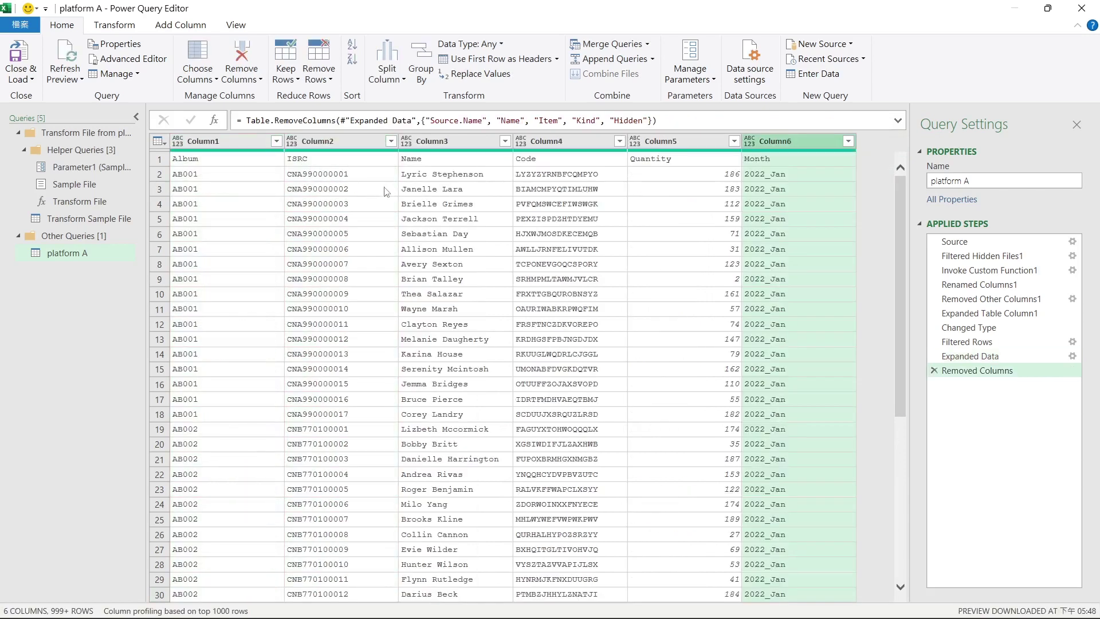
Promote the first row to headers: Album, ISRC, Name, Code, Quantity, Month.
left_click(385, 235)
left_click(233, 160)
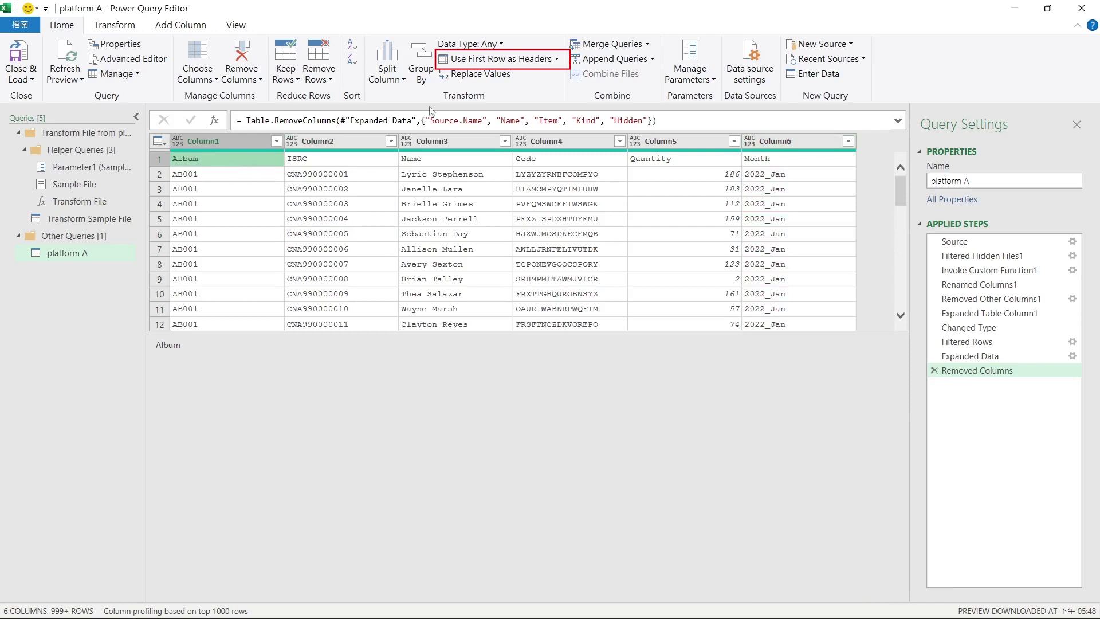
left_click(484, 59)
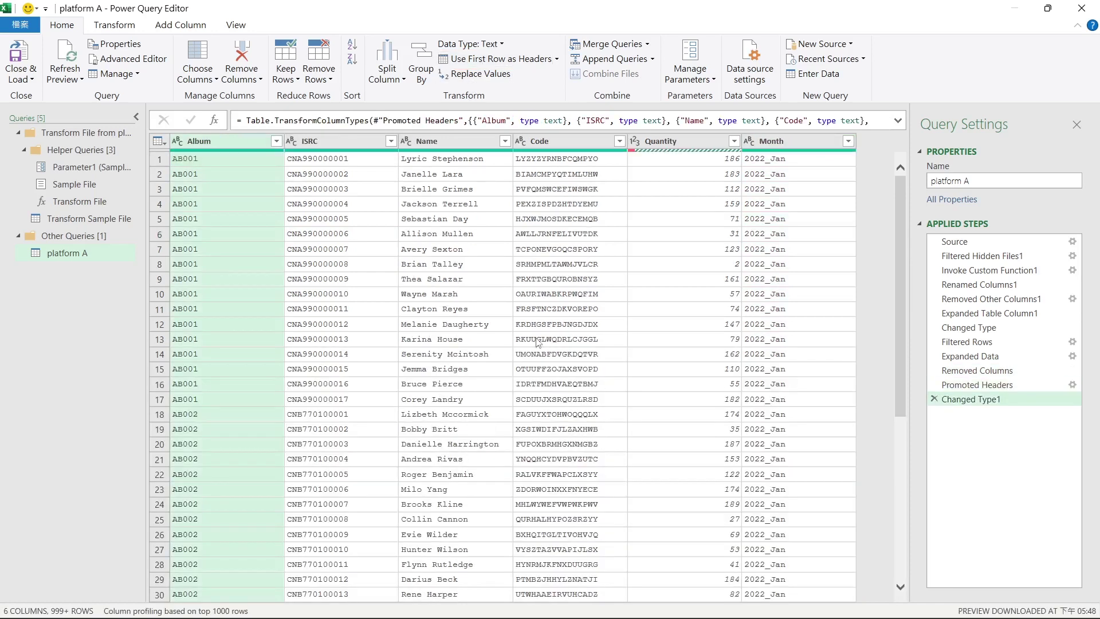
mouse_move(652, 150)
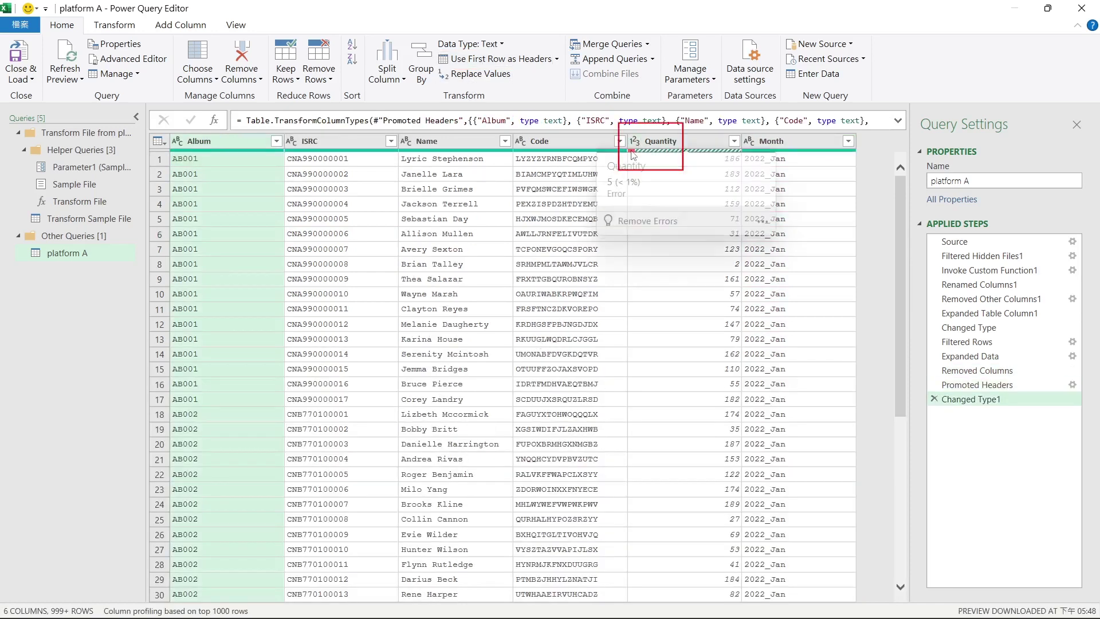
Enlarge and scroll the data grid to inspect Quantity errors from repeated header rows.
left_click(705, 355)
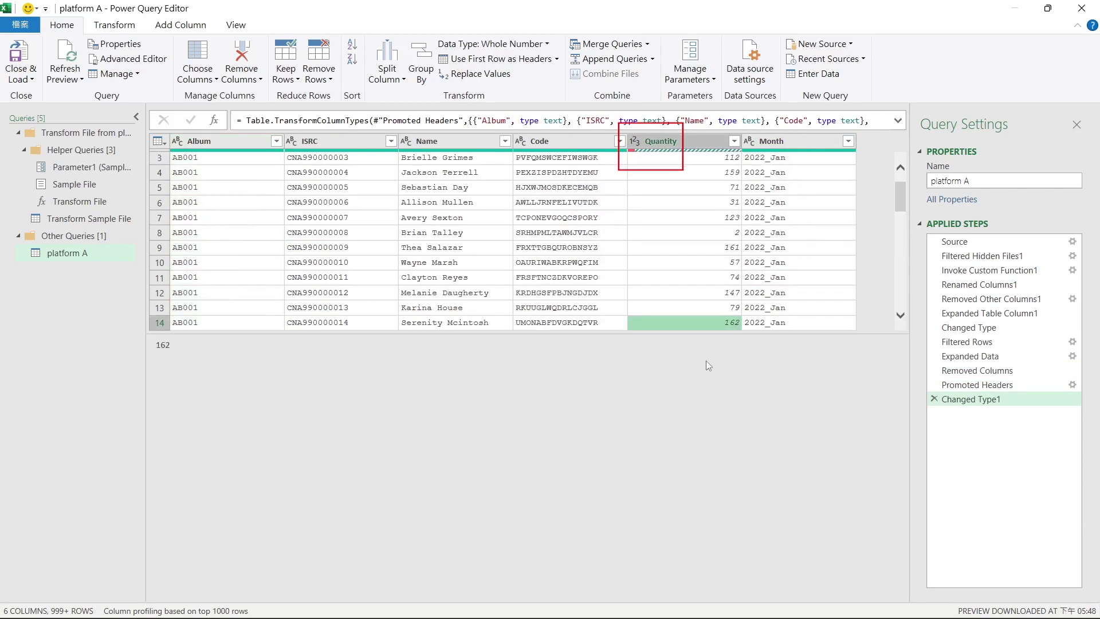
scroll(773, 298, "down", 5)
scroll(771, 287, "down", 4)
scroll(770, 284, "down", 3)
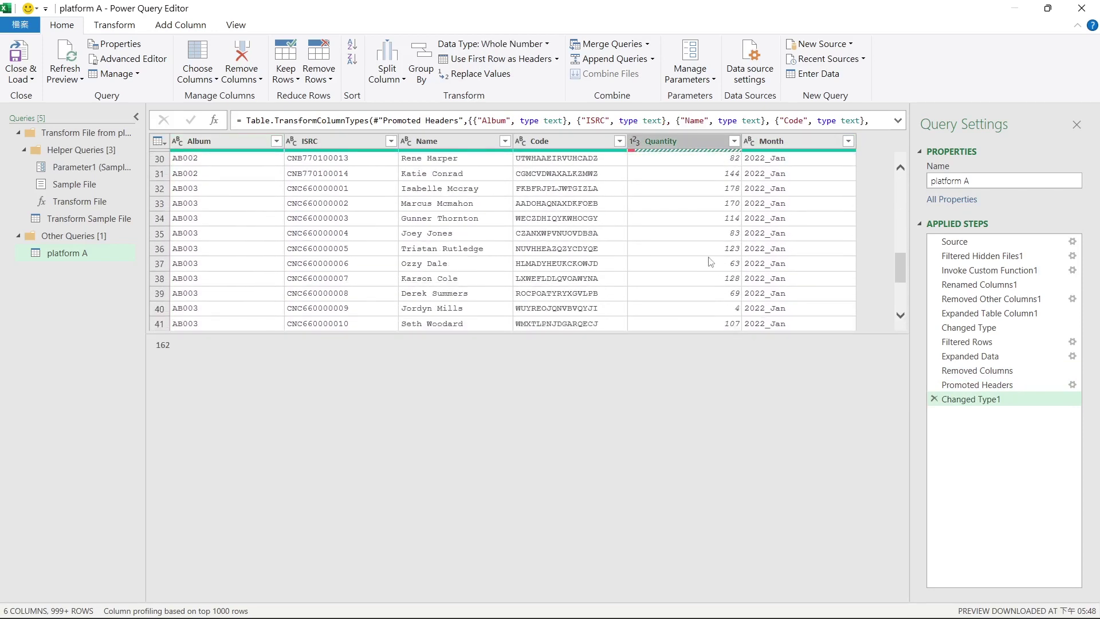
scroll(765, 289, "down", 3)
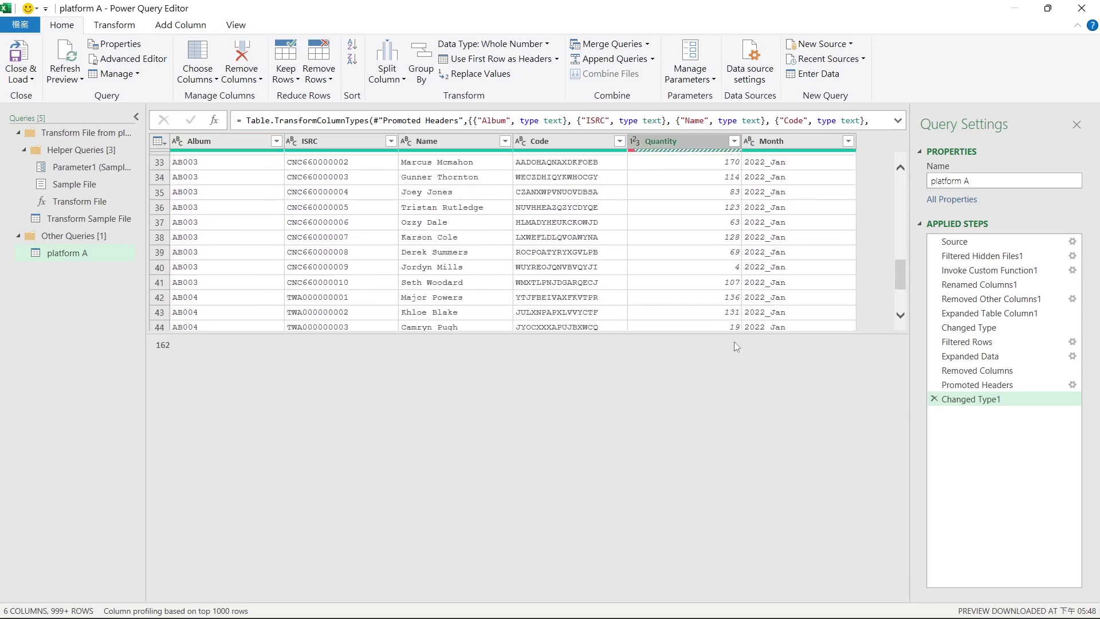
left_click_drag(734, 338, 718, 486)
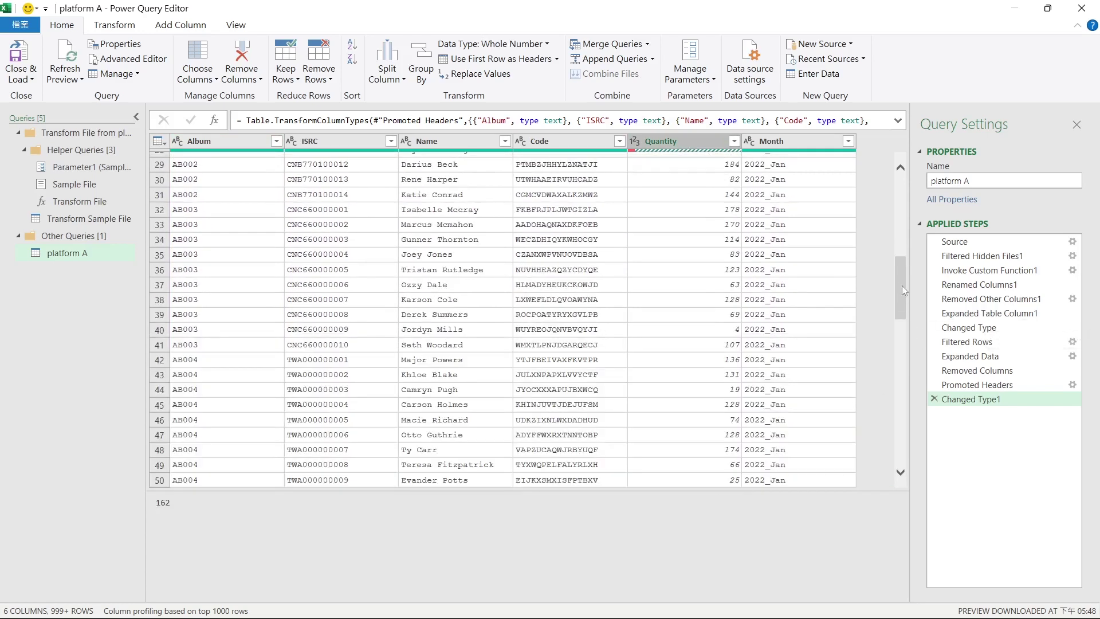
left_click_drag(900, 285, 891, 441)
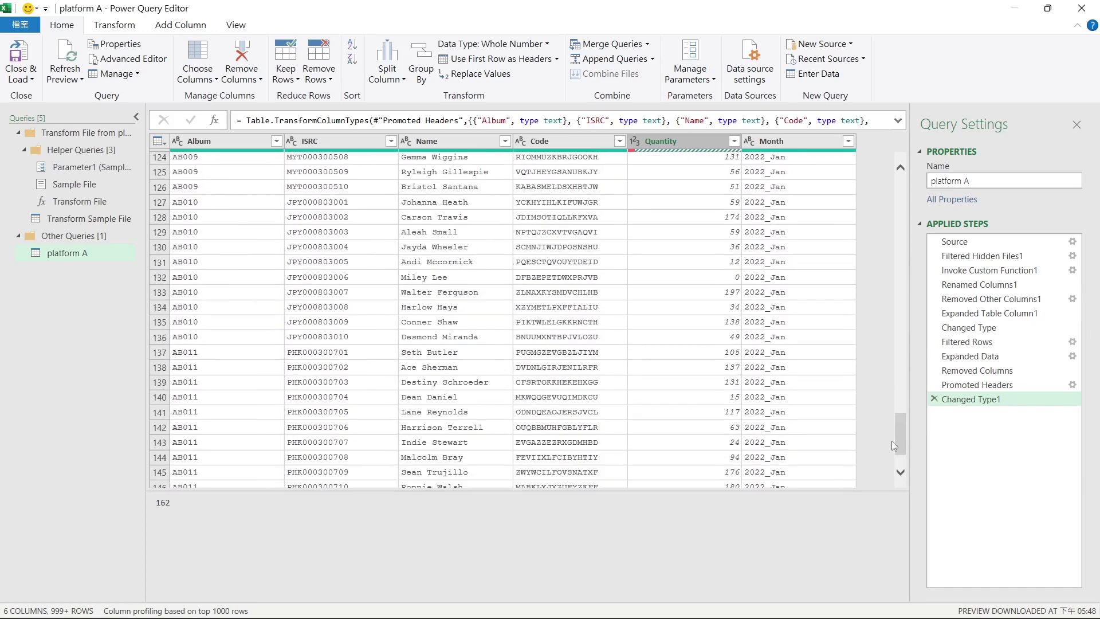
scroll(798, 355, "down", 10)
scroll(798, 356, "down", 12)
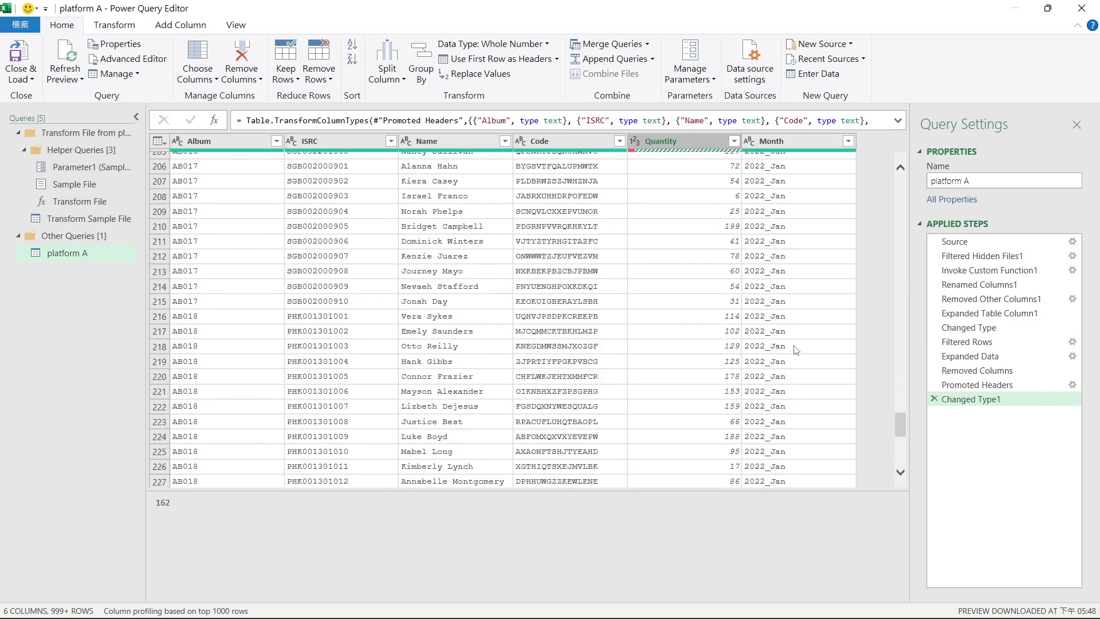
scroll(796, 347, "down", 12)
scroll(802, 346, "up", 3)
scroll(744, 350, "up", 3)
Filter the Name column to exclude rows whose Name is 'Name'.
left_click(680, 352)
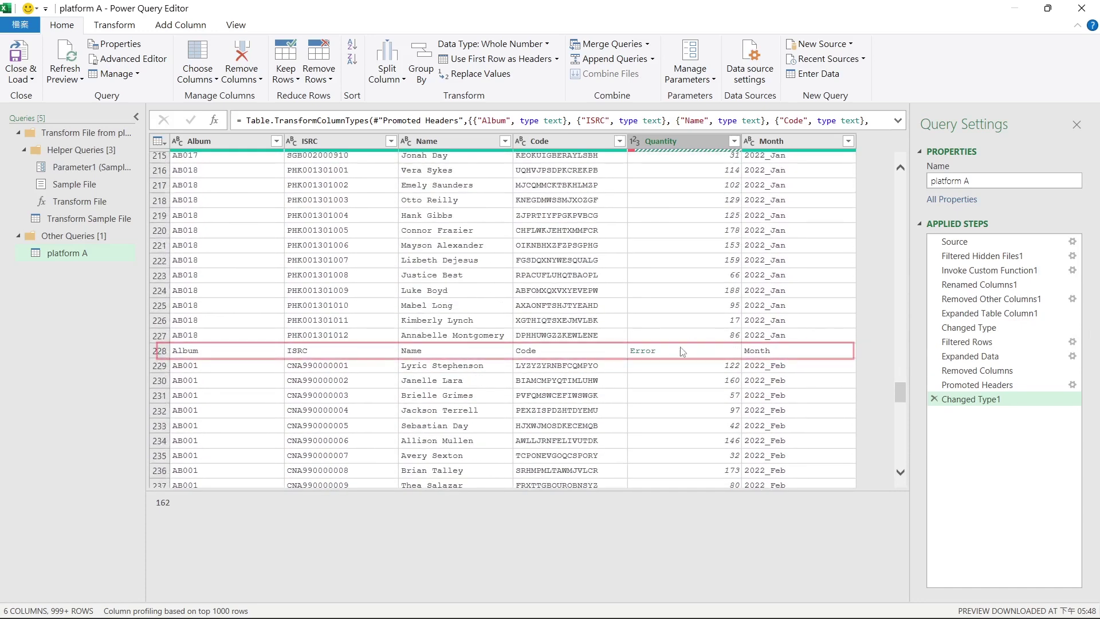
left_click(575, 352)
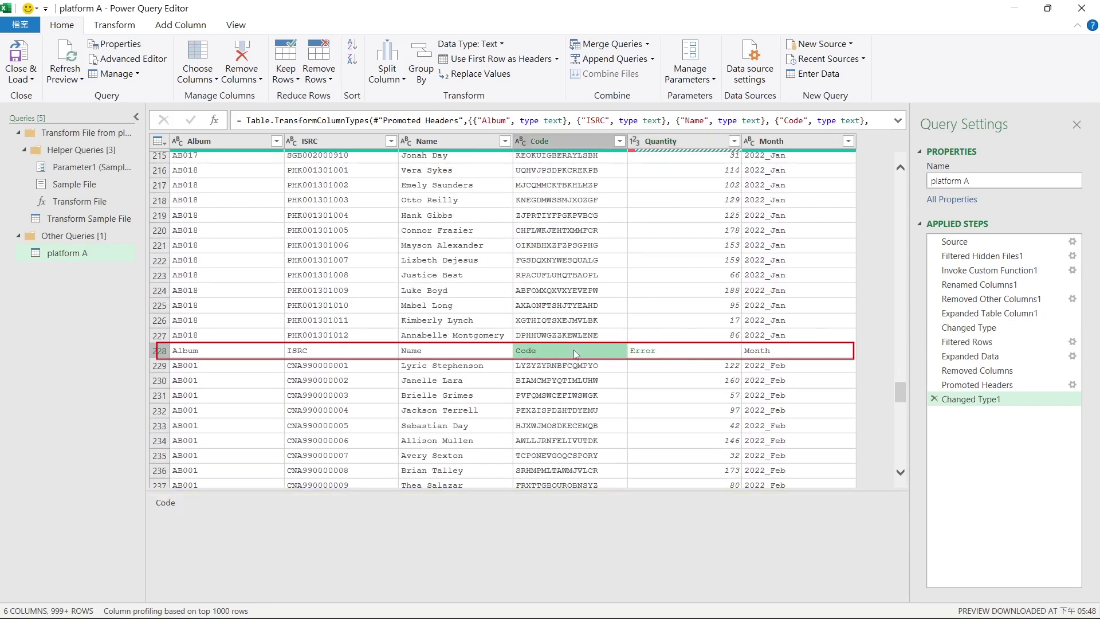
left_click(482, 359)
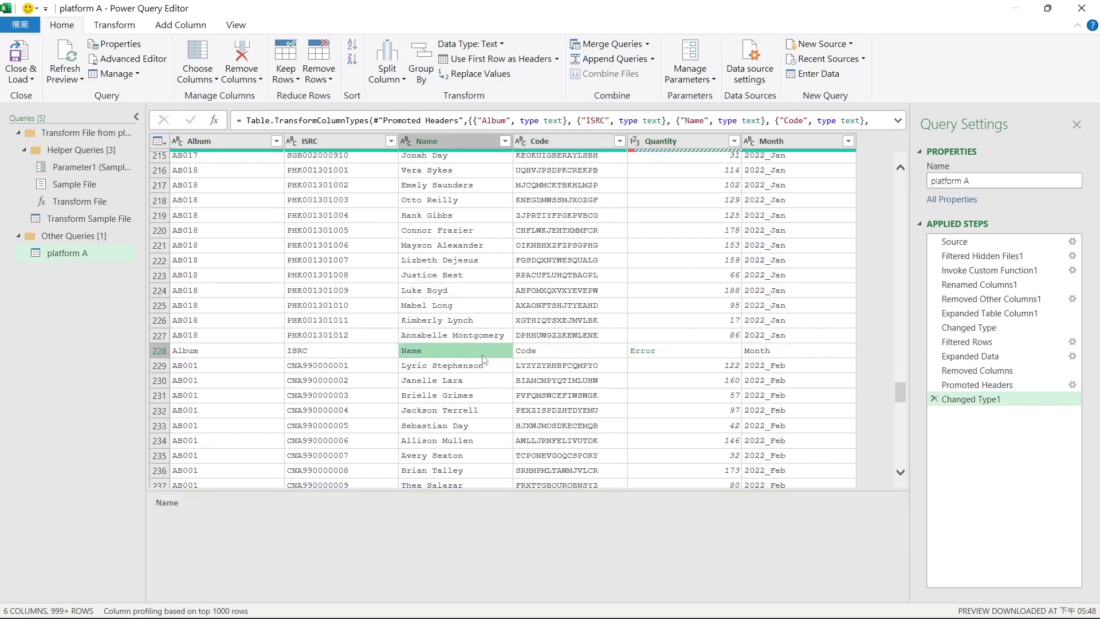
left_click(505, 141)
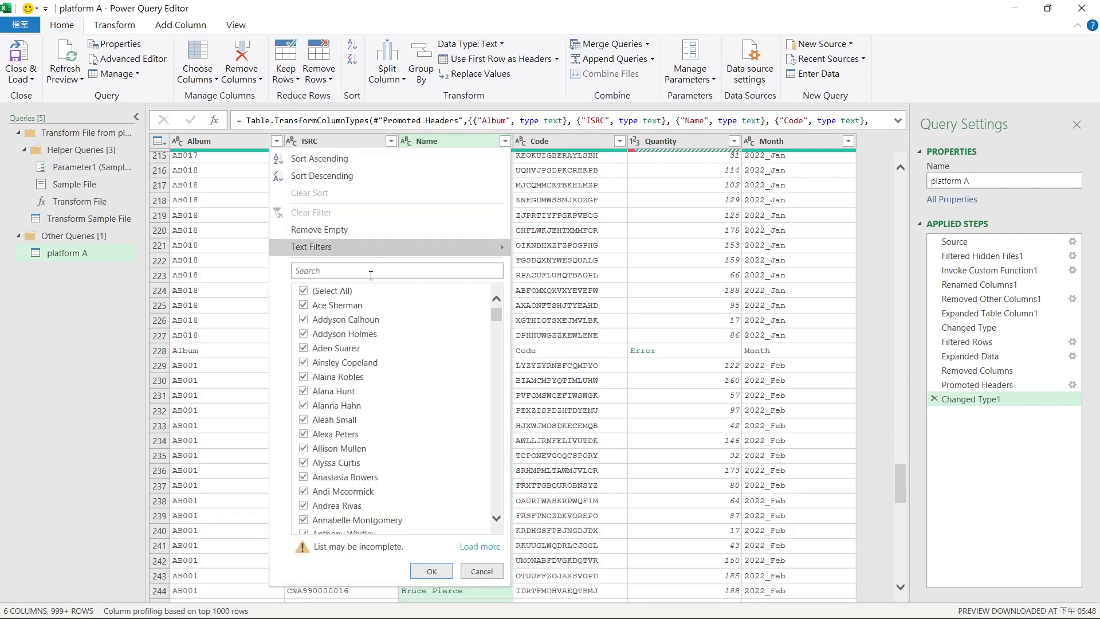
type("name")
left_click(303, 290)
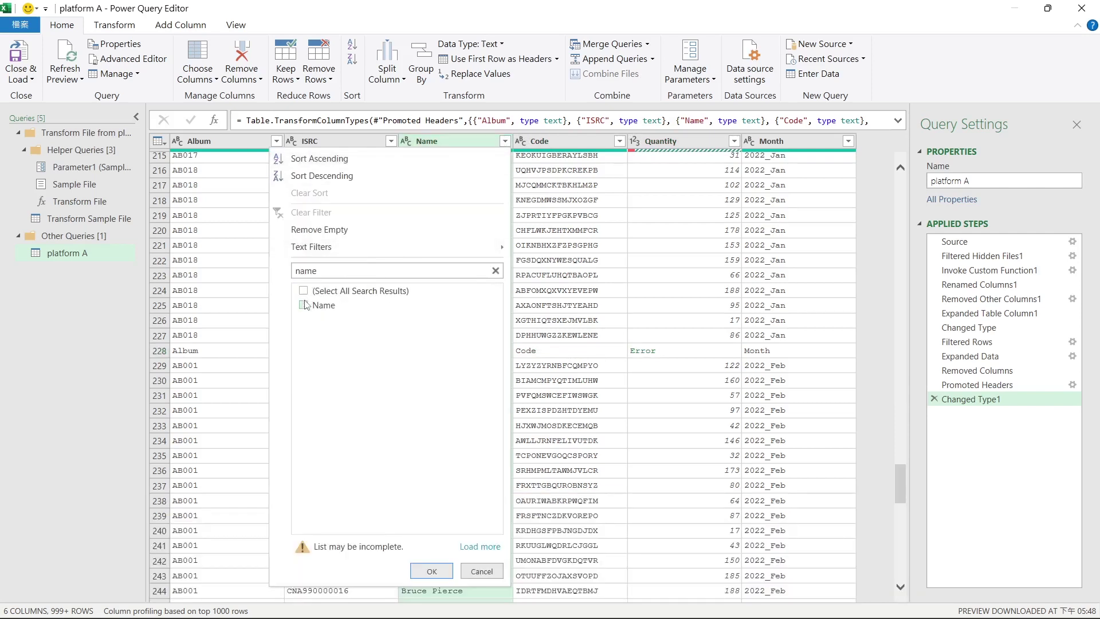
left_click(432, 571)
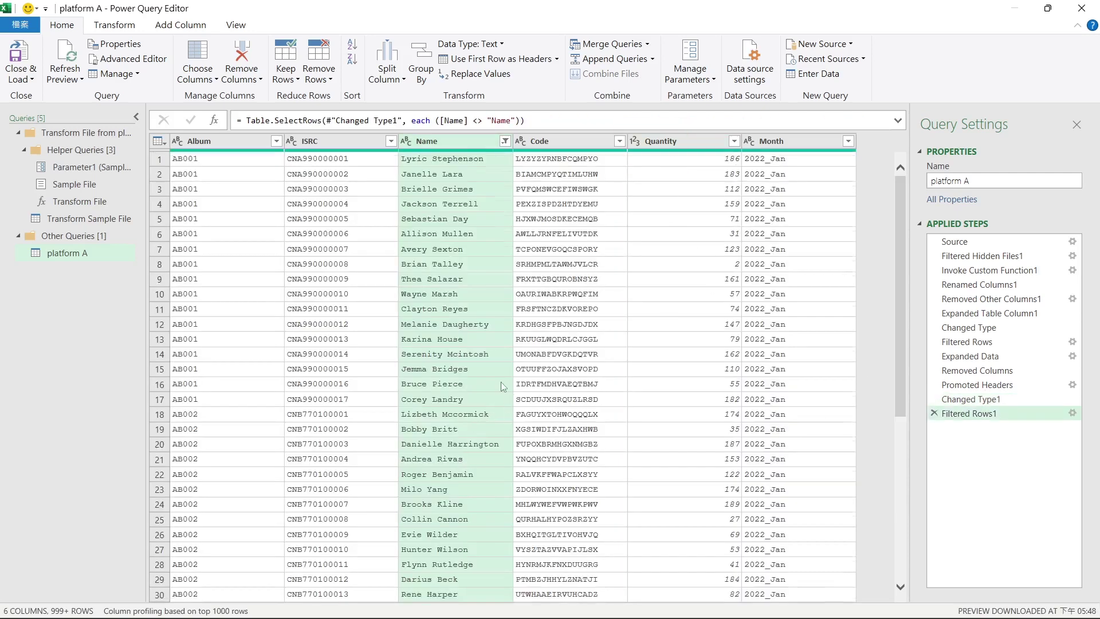
Check the Month filter list, keep all months, and load the query to the workbook.
scroll(504, 377, "down", 15)
scroll(504, 376, "down", 13)
scroll(504, 377, "down", 9)
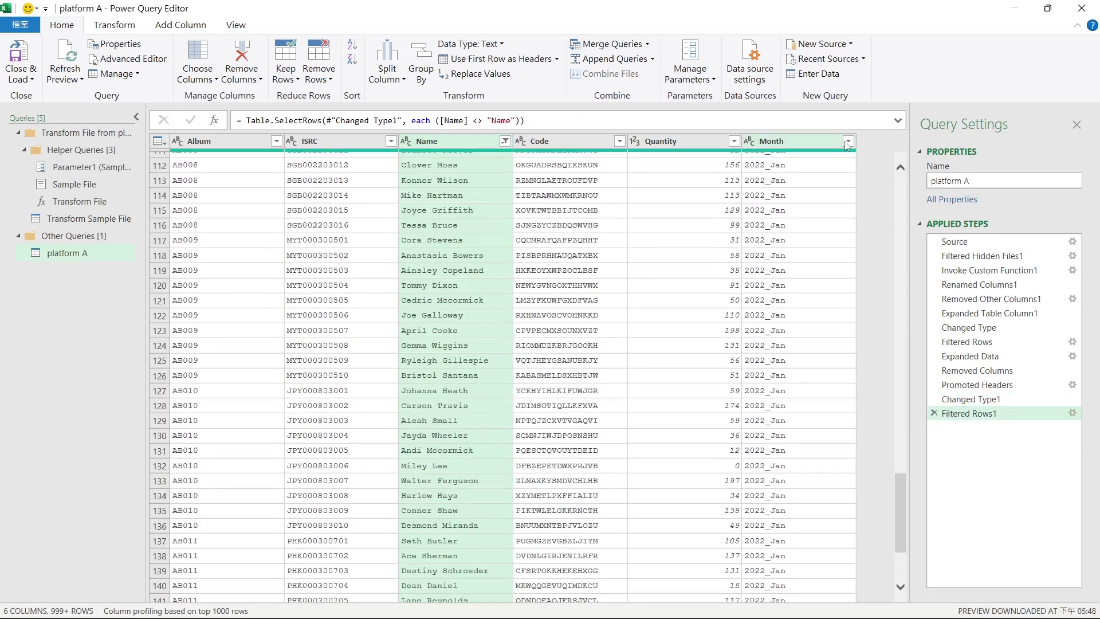
left_click(848, 141)
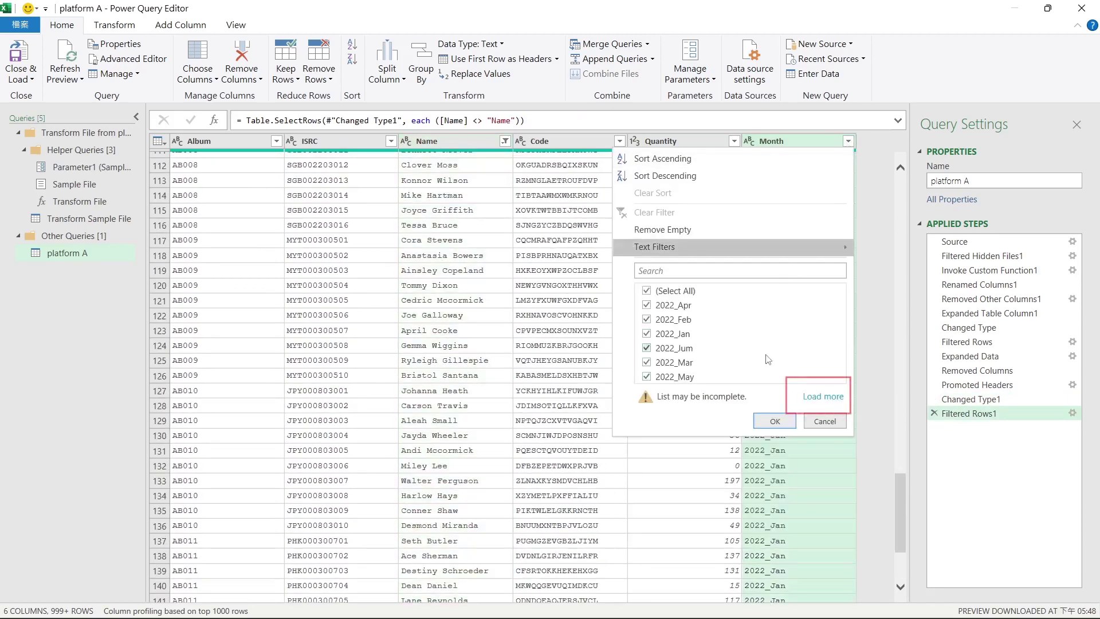
left_click(828, 402)
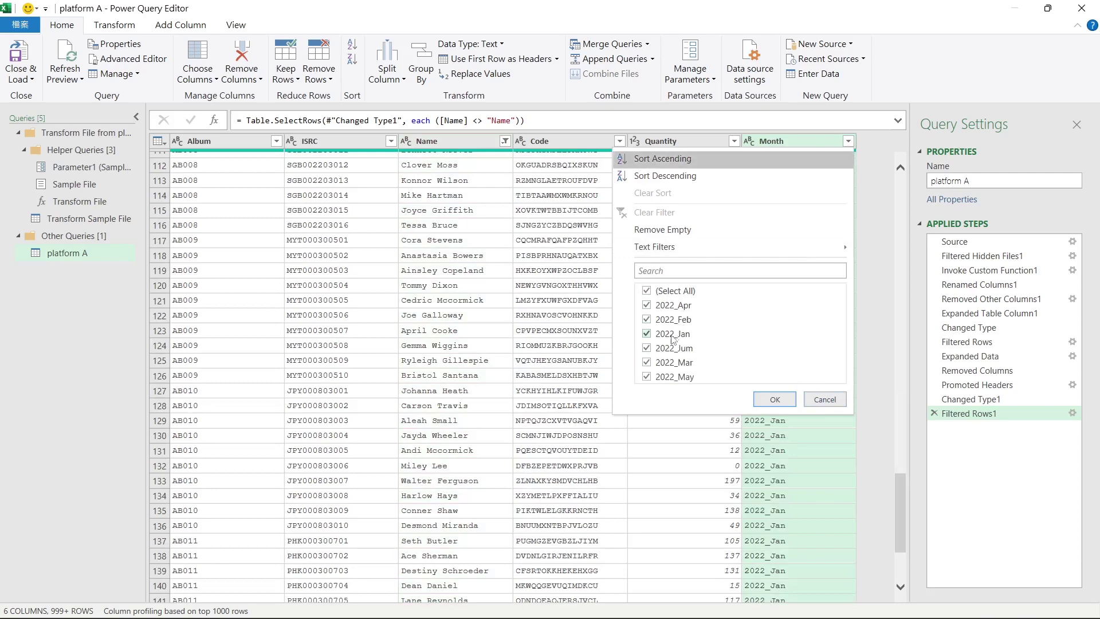
left_click(774, 399)
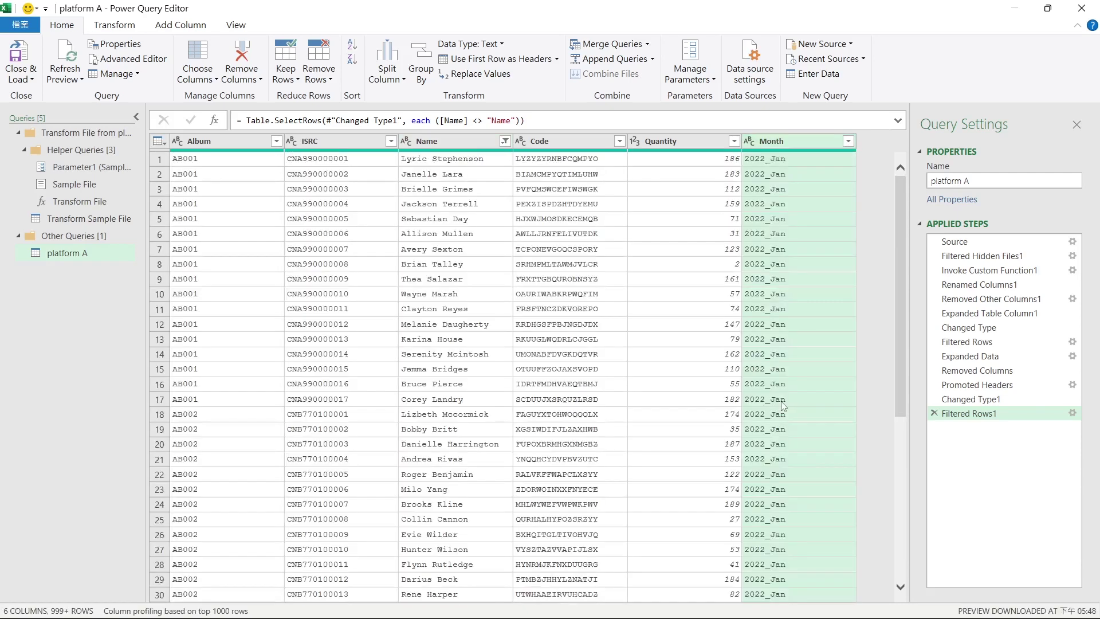
left_click(19, 57)
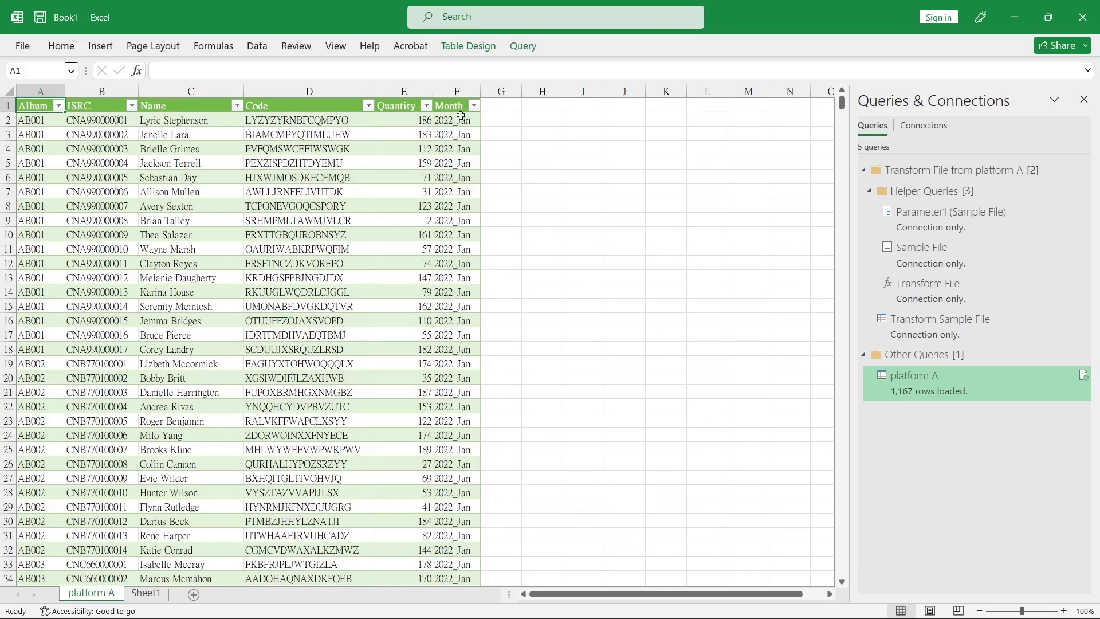
Check the loaded table's months without filtering, then reopen the platform A query for editing.
left_click(473, 105)
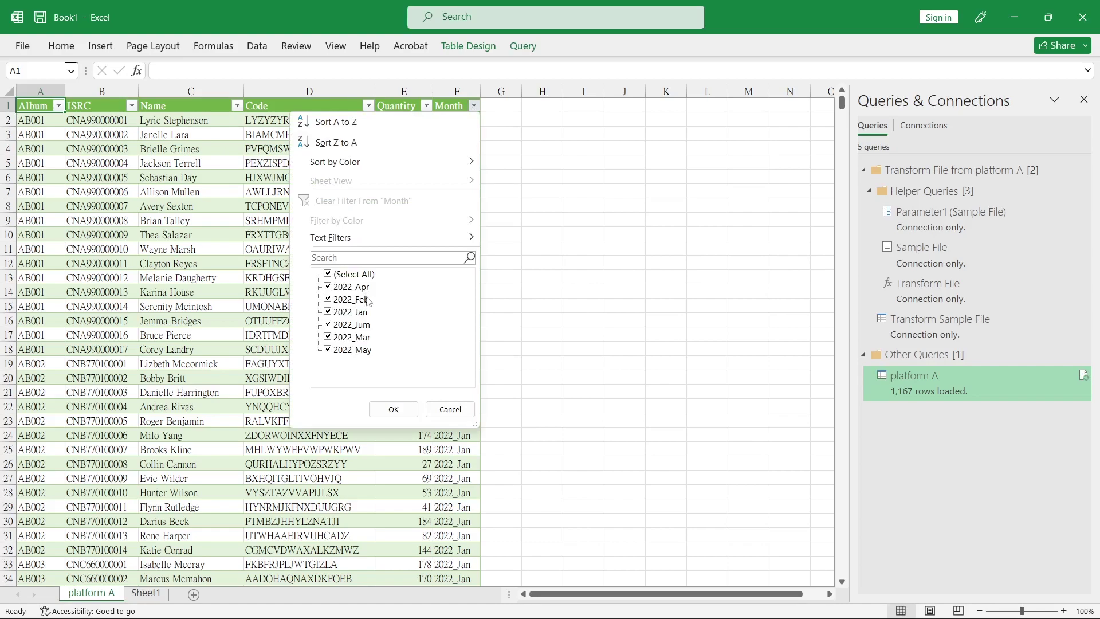
left_click(450, 409)
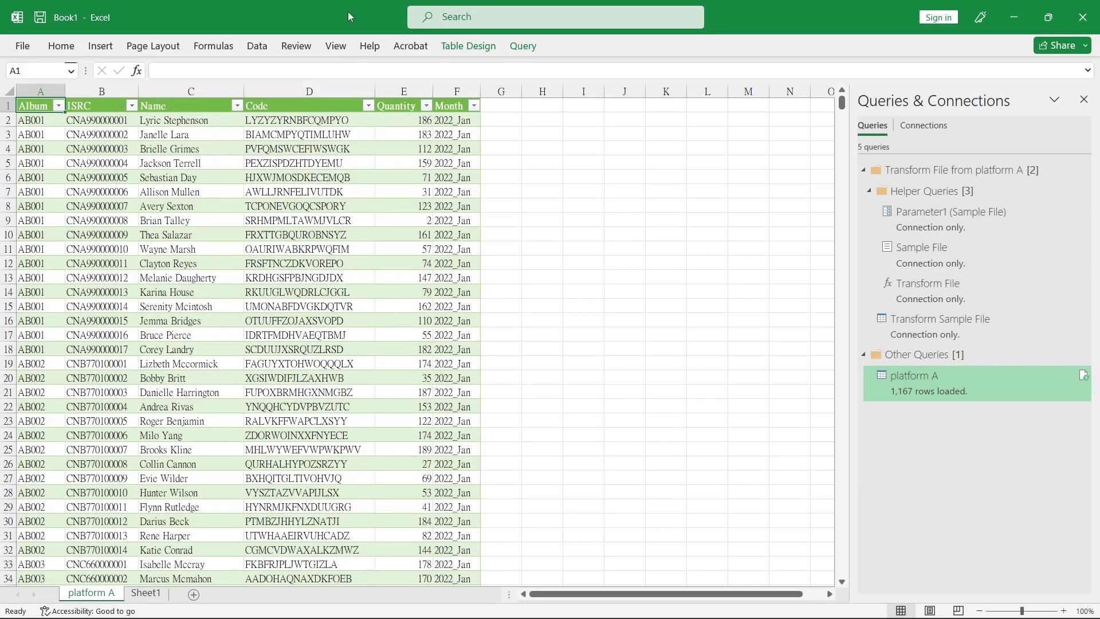
left_click(934, 471)
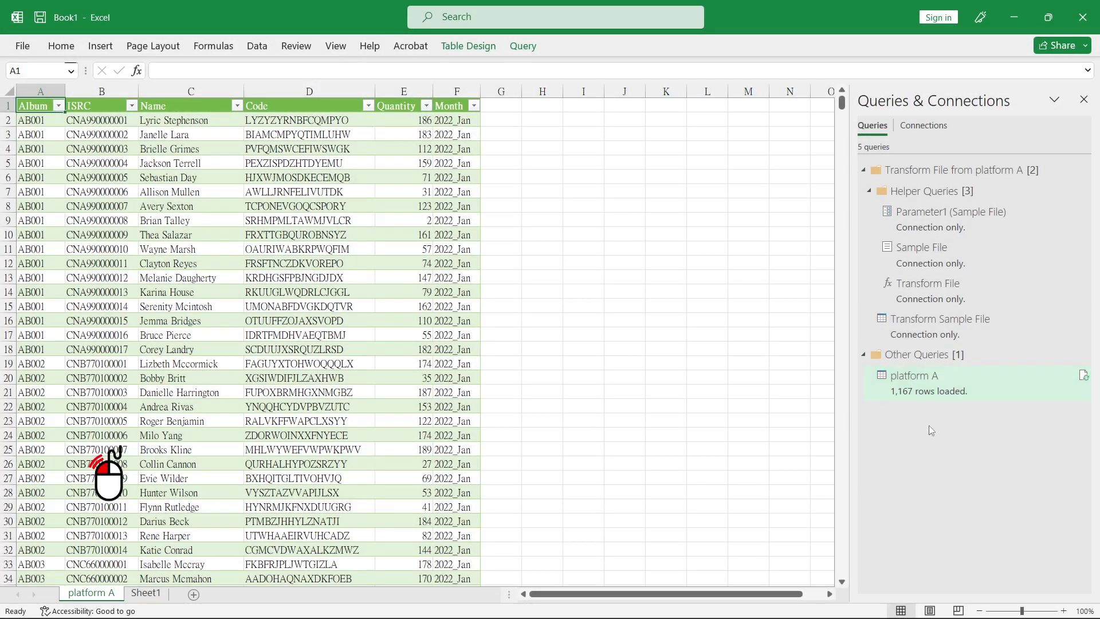
double_click(930, 394)
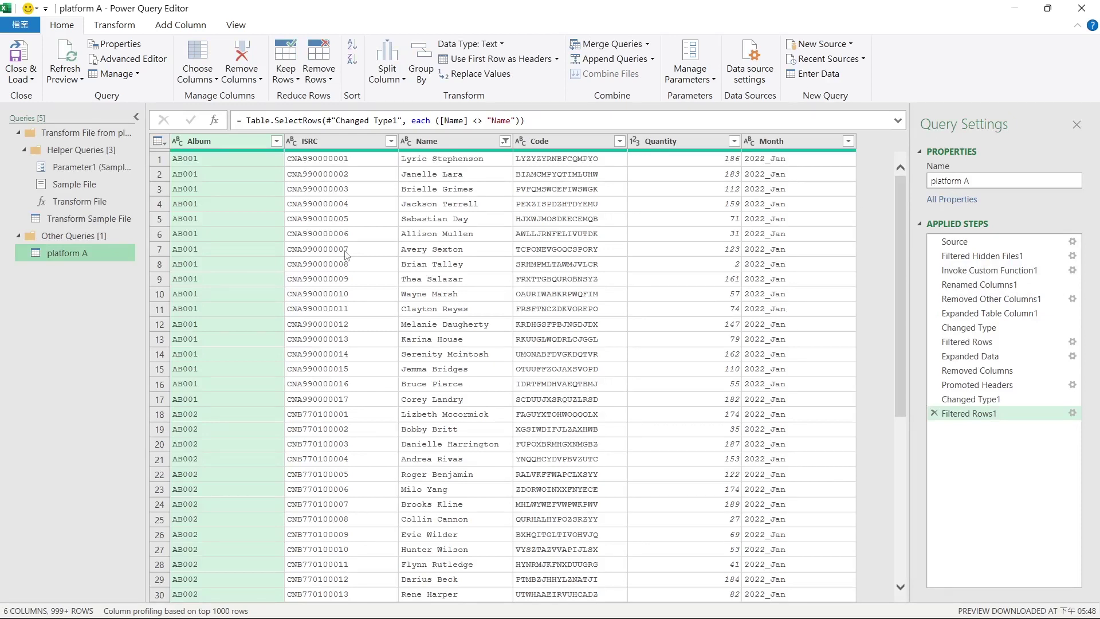
Duplicate the platform A query and rename the copy 'Group ISRC'.
right_click(89, 255)
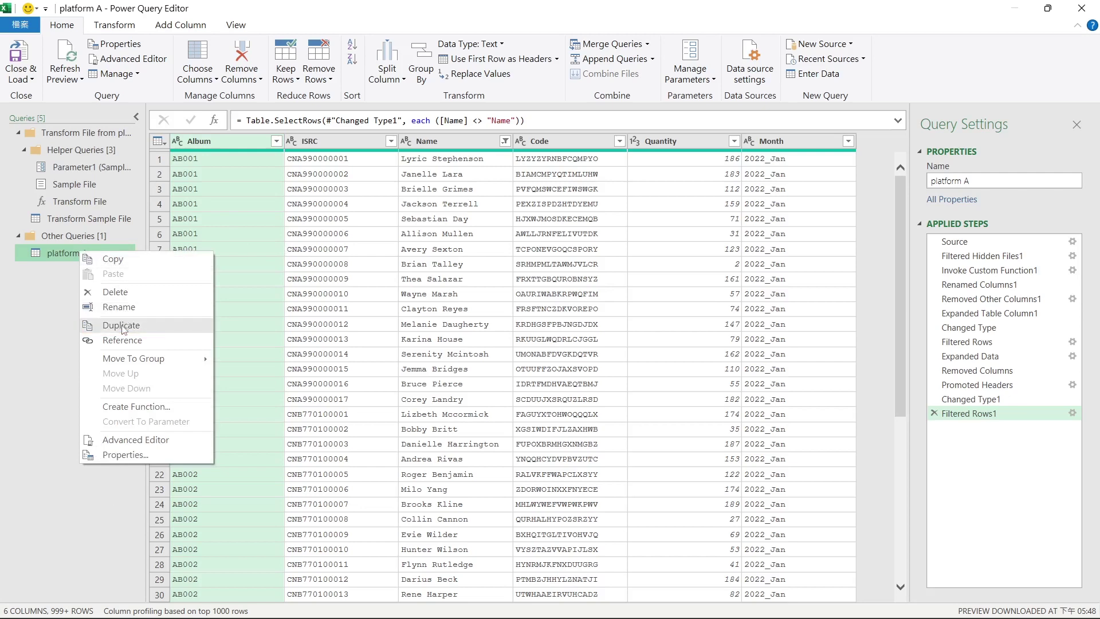
left_click(121, 325)
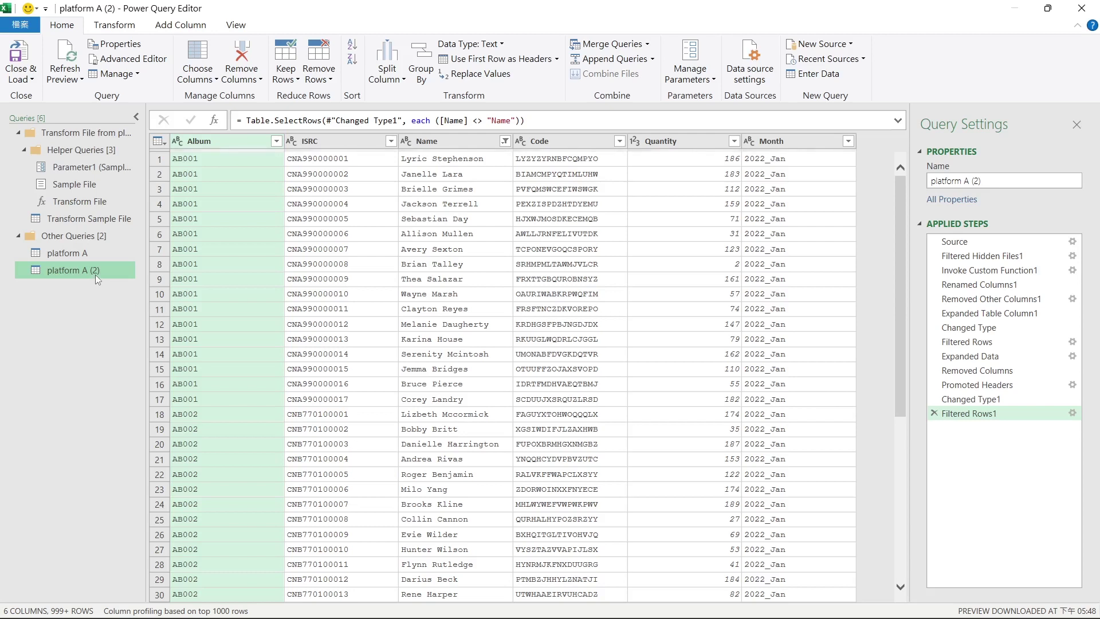
left_click_drag(980, 180, 962, 181)
key("ctrl+a")
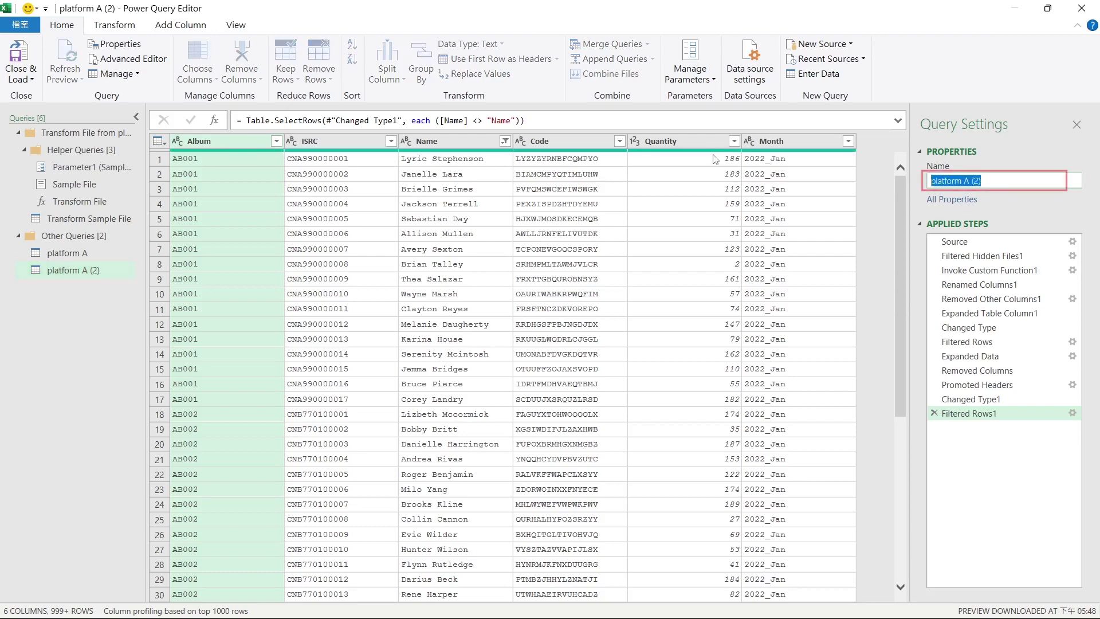
type("Group ISRC")
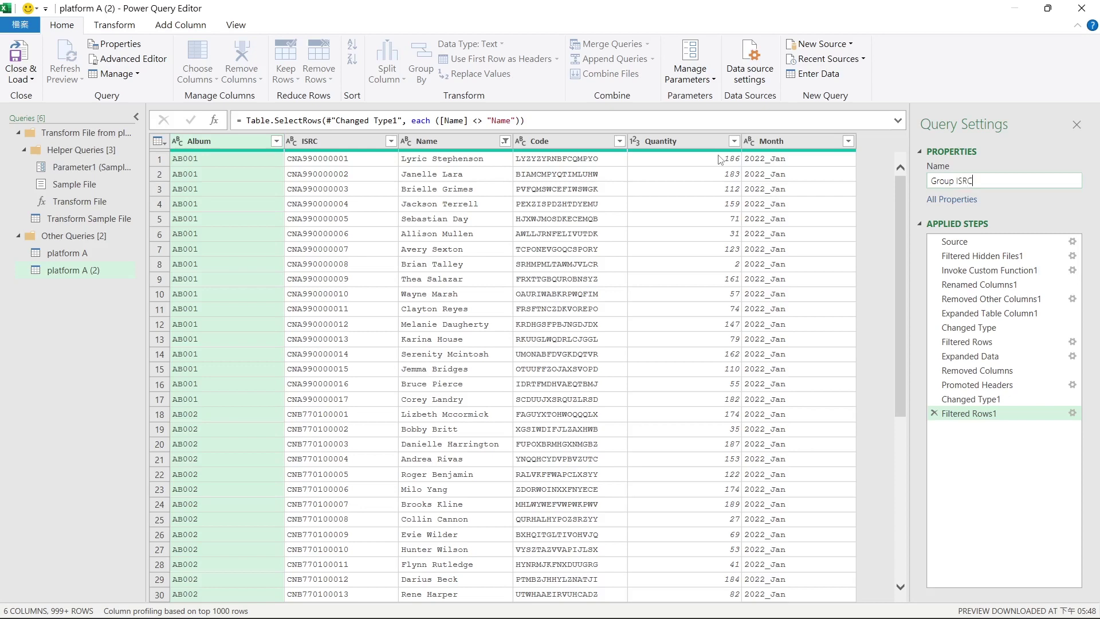
key("Return")
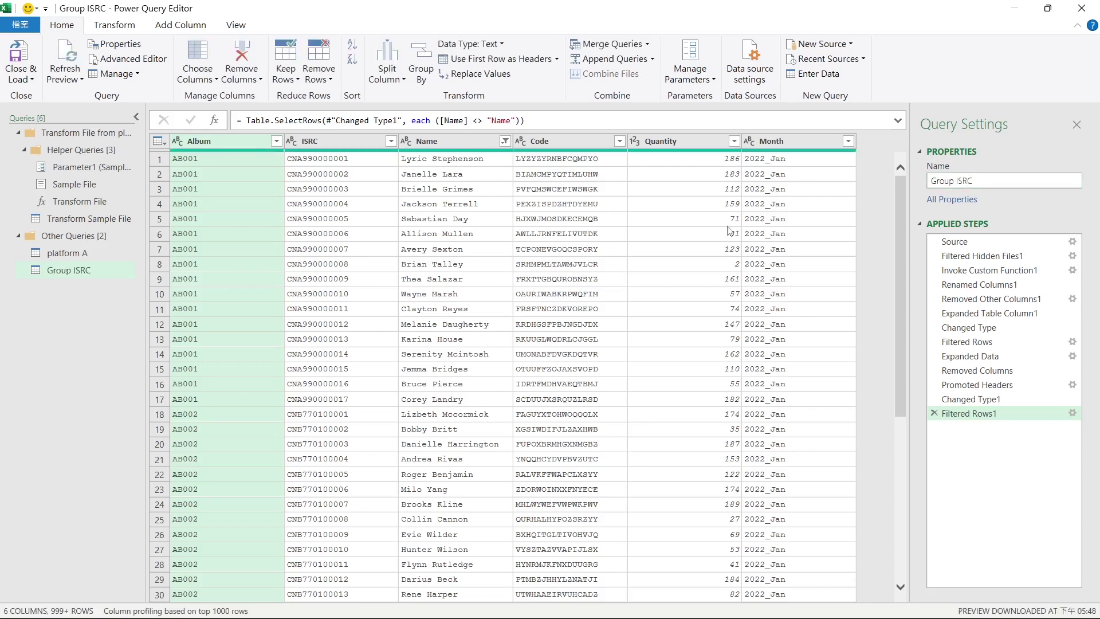
Duplicate the Group ISRC query and rename the copy 'Pivot'.
right_click(91, 276)
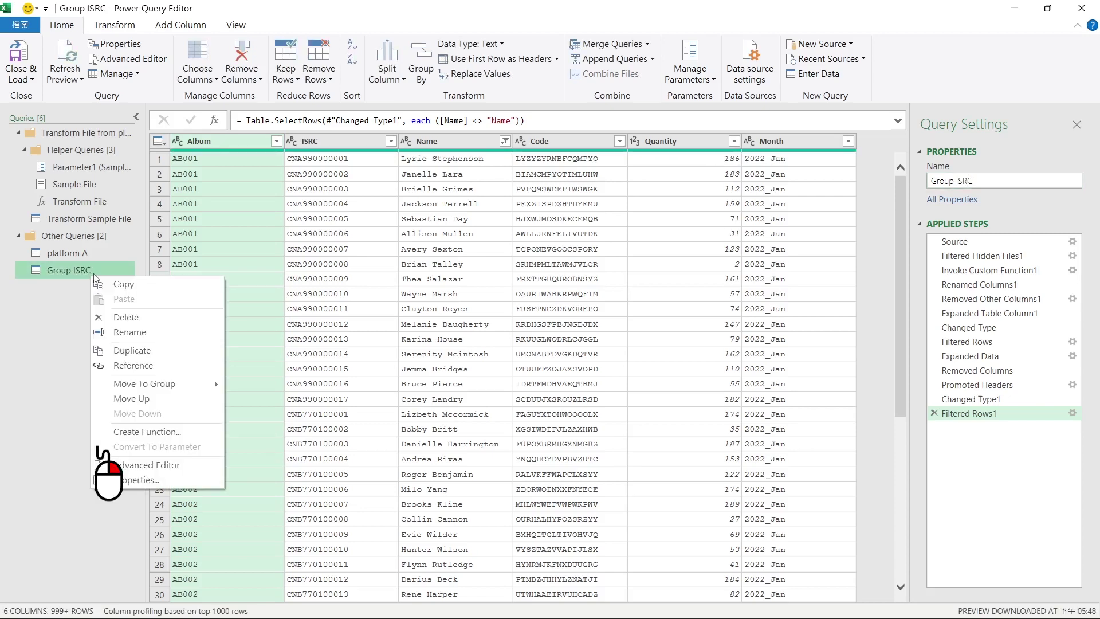
left_click(127, 351)
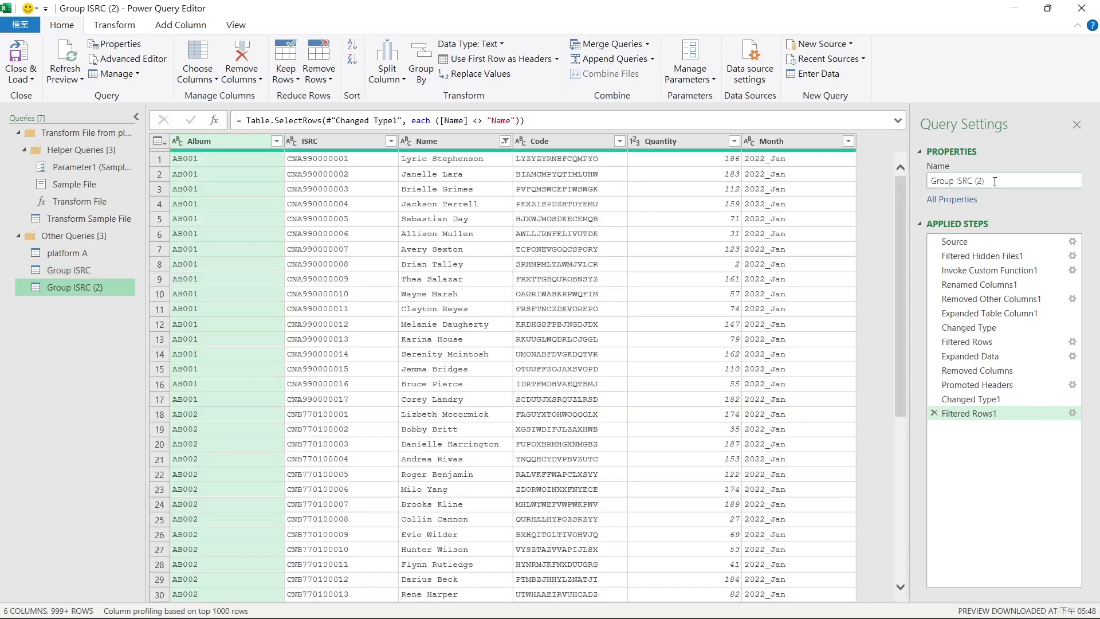
right_click(91, 287)
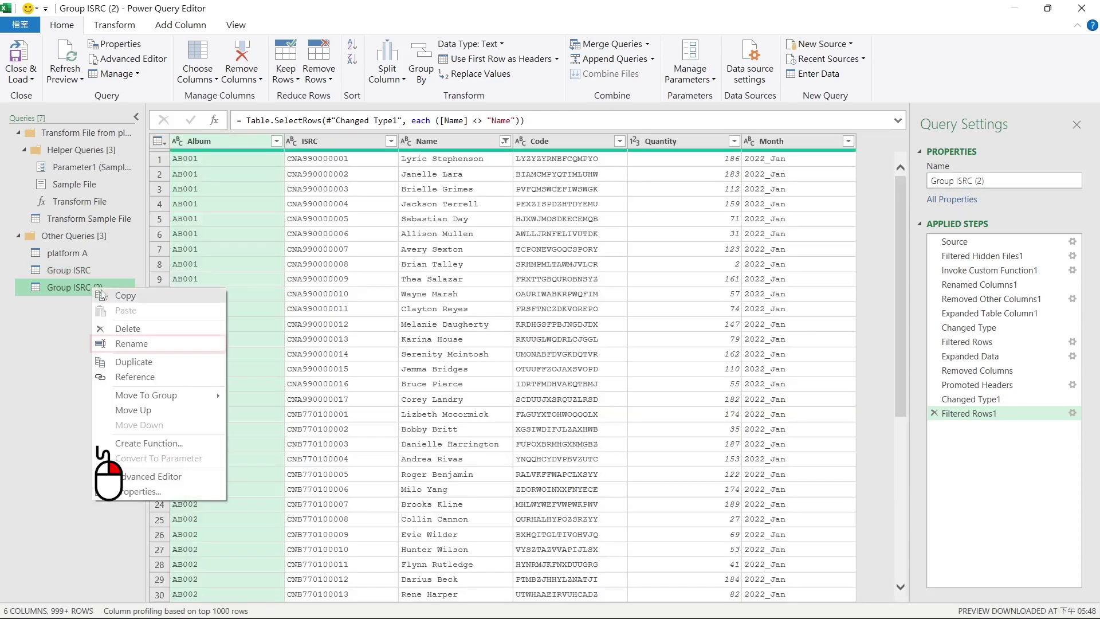
left_click(128, 345)
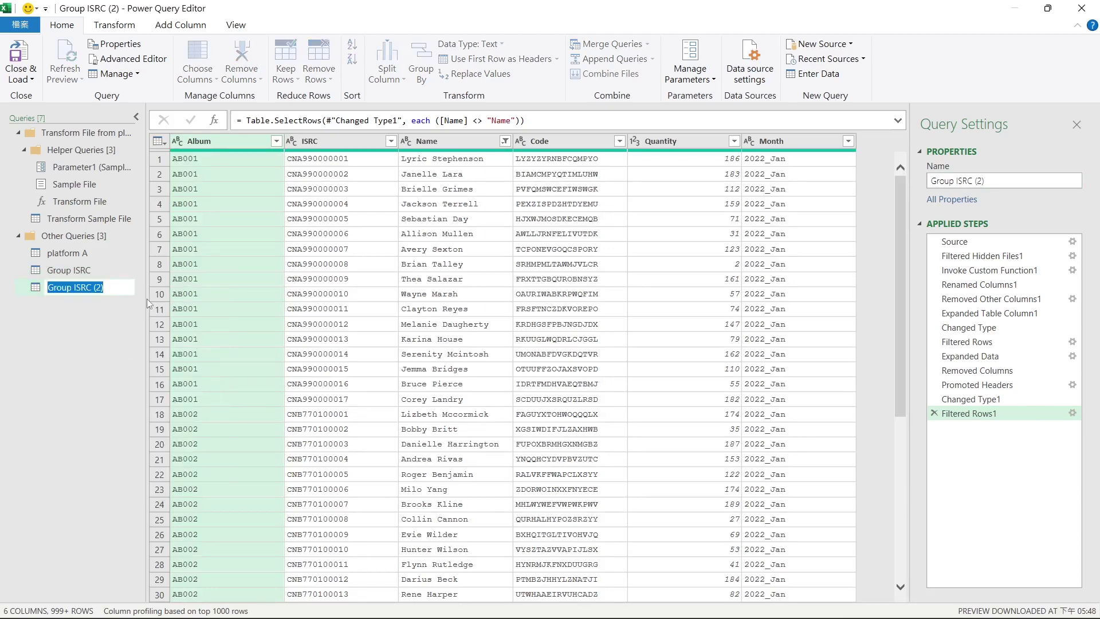
type("Pi")
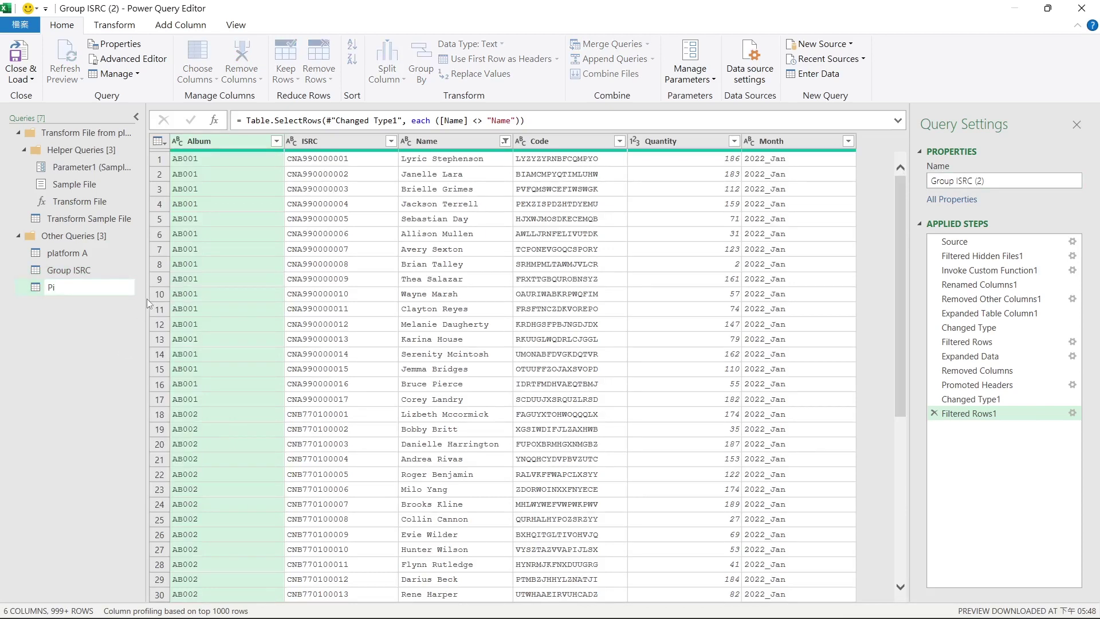
type("vo")
type("t")
key("Return")
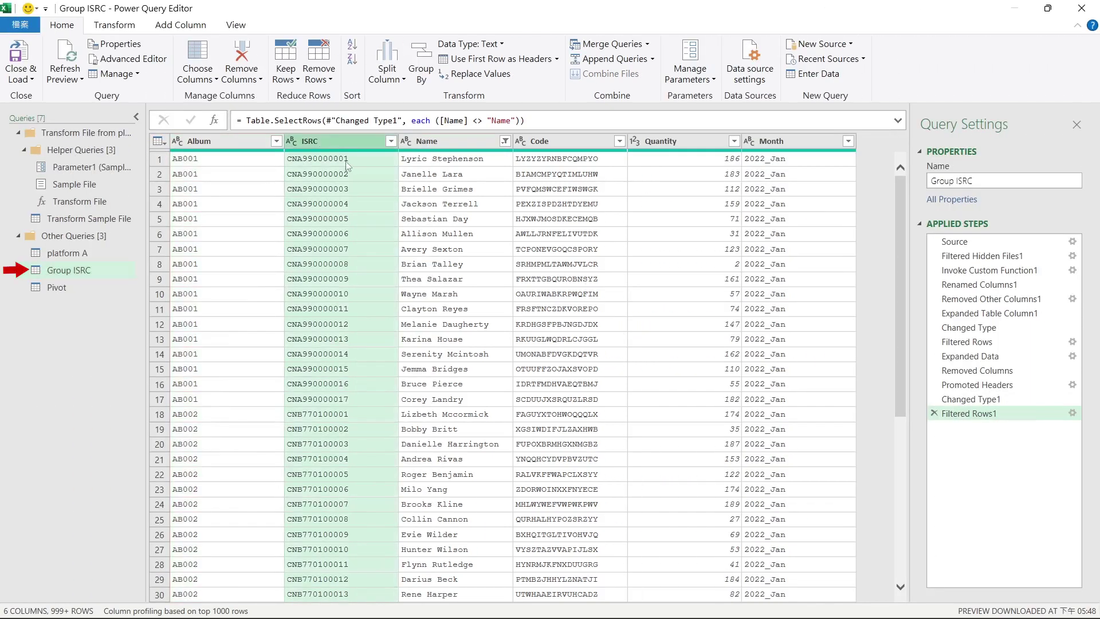
left_click(421, 63)
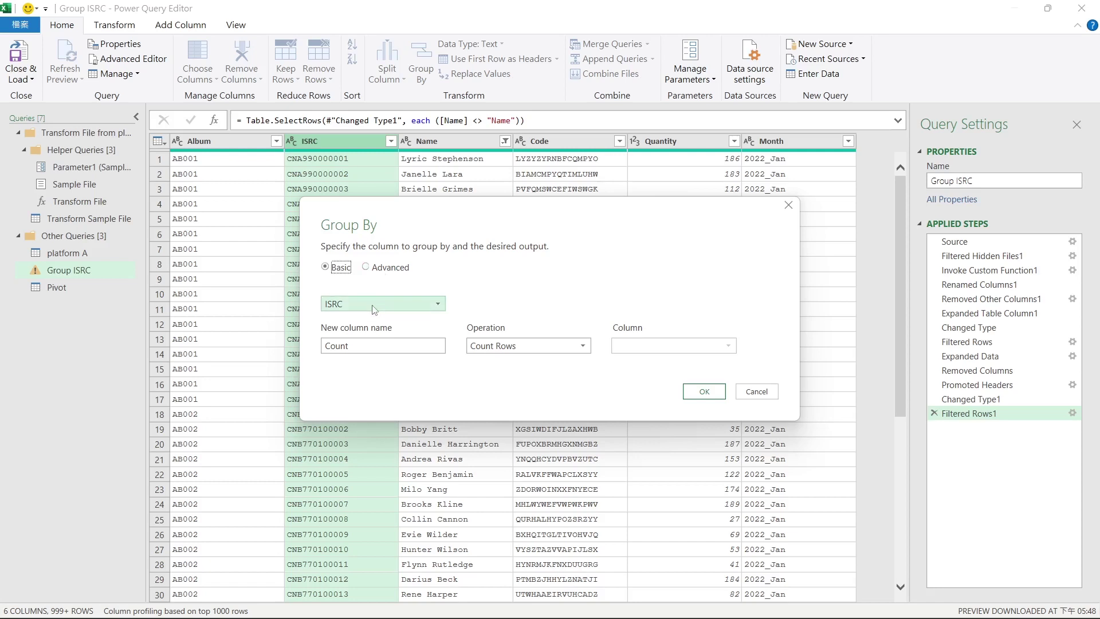
Group by ISRC and Name with a Sum of Quantity, then review the Grouped Rows step.
left_click(527, 346)
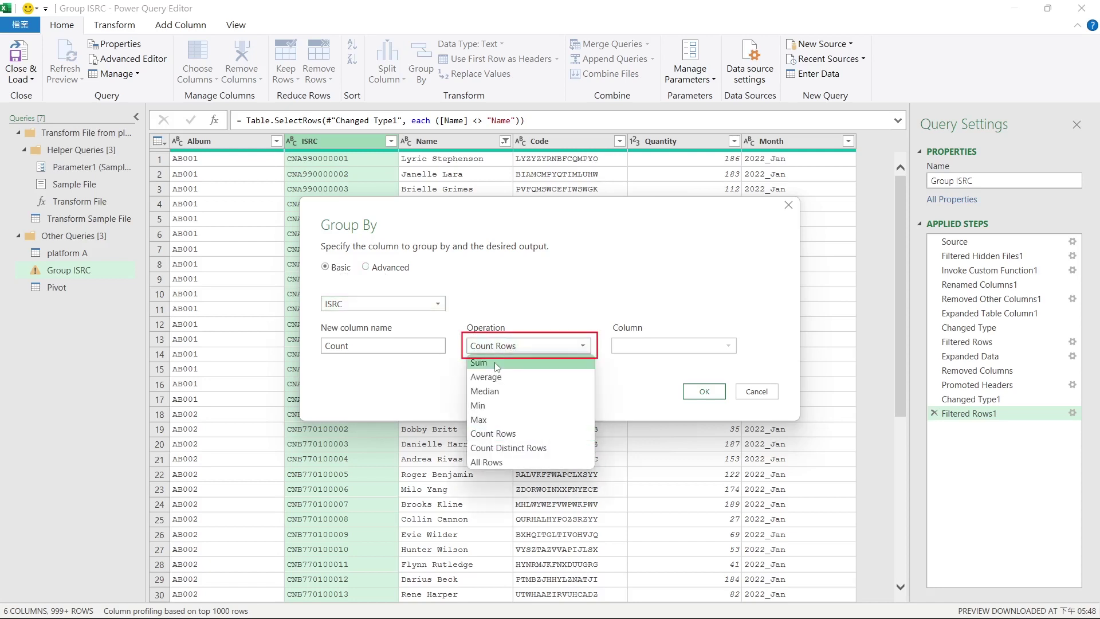
left_click(484, 361)
left_click(682, 346)
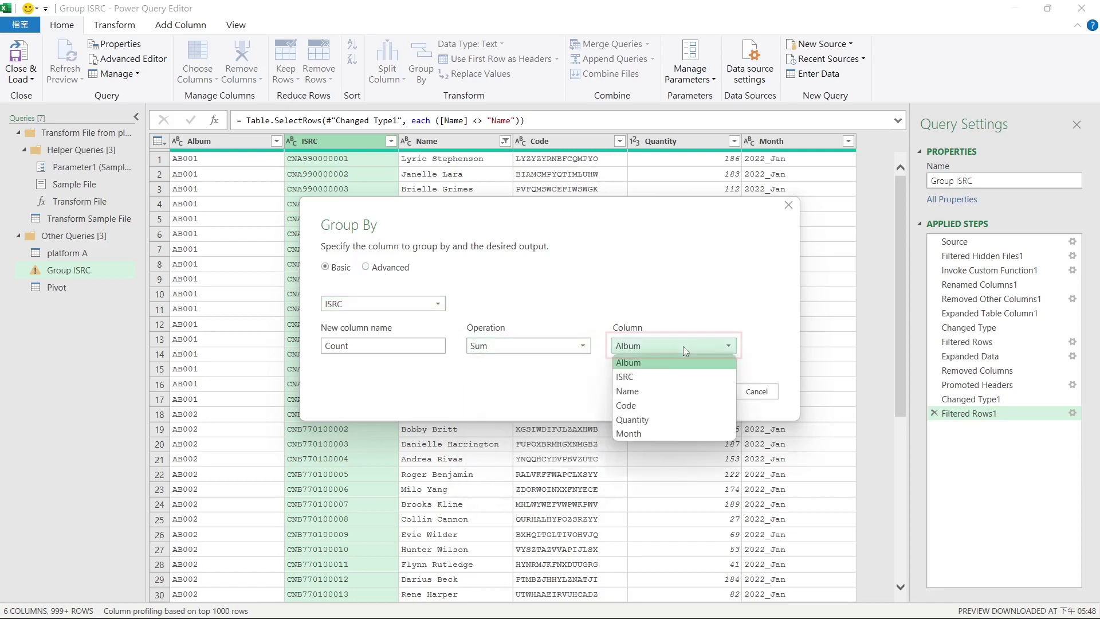
left_click(638, 424)
left_click(379, 268)
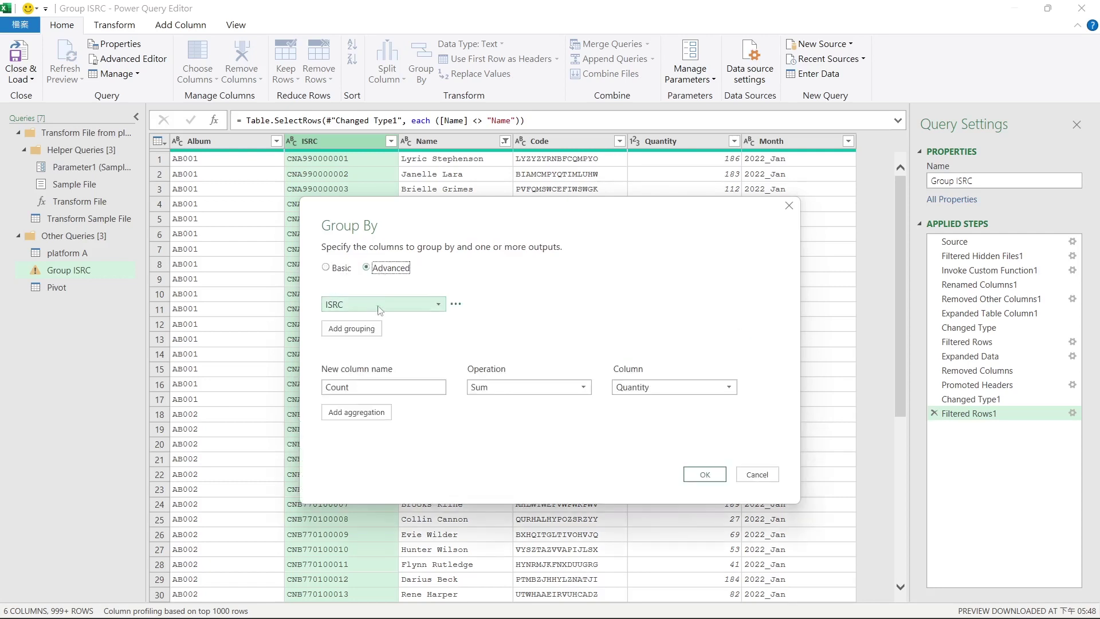
left_click(371, 335)
left_click(434, 331)
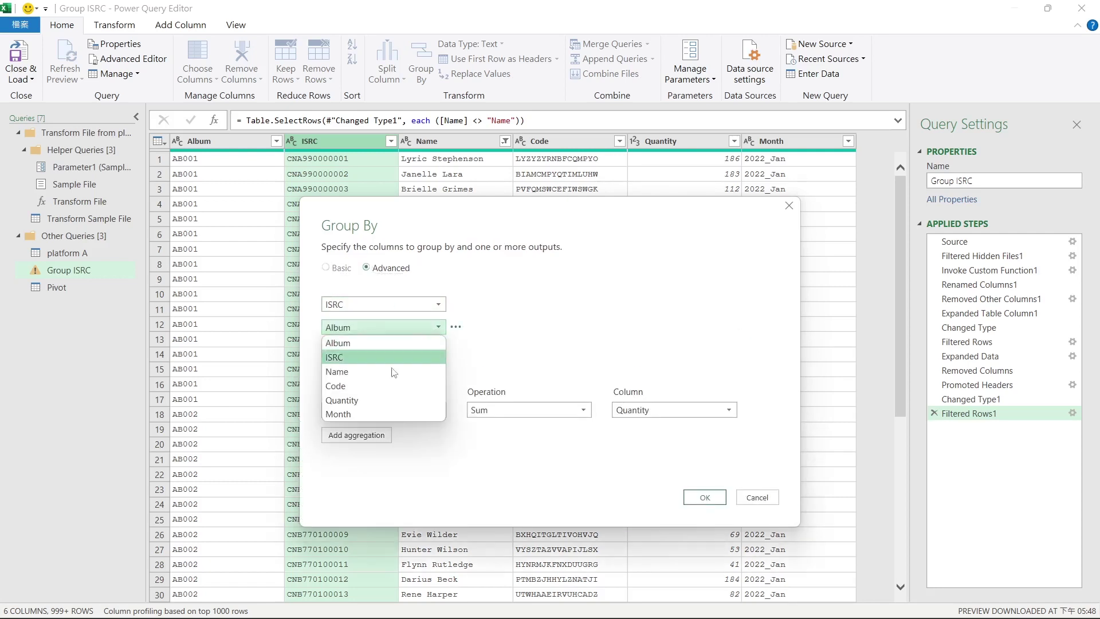
left_click(424, 373)
left_click(706, 498)
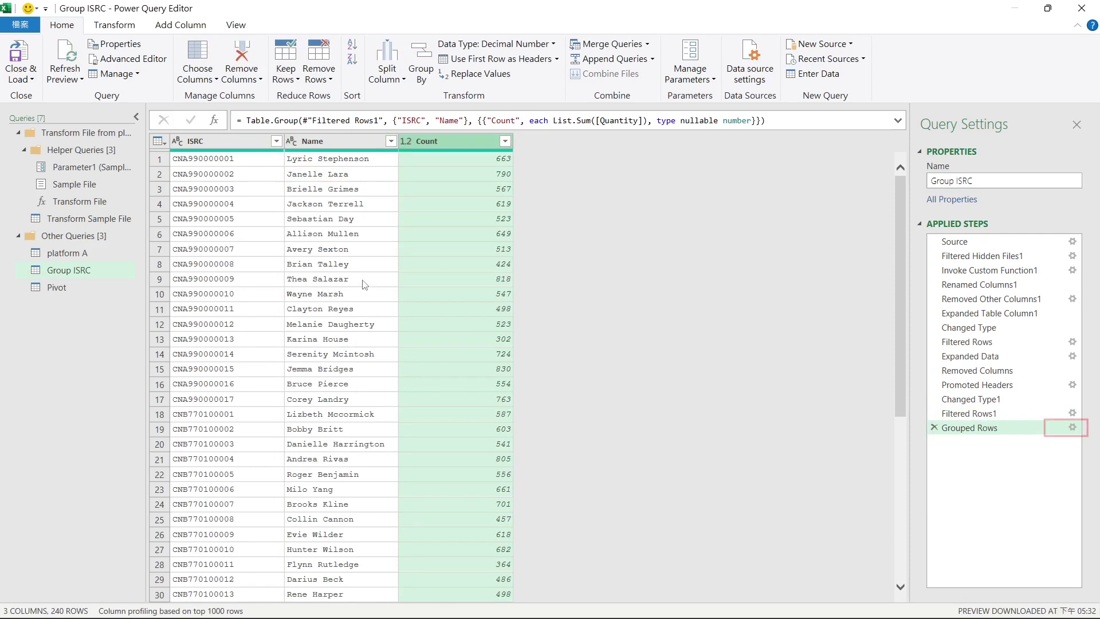
left_click(1071, 428)
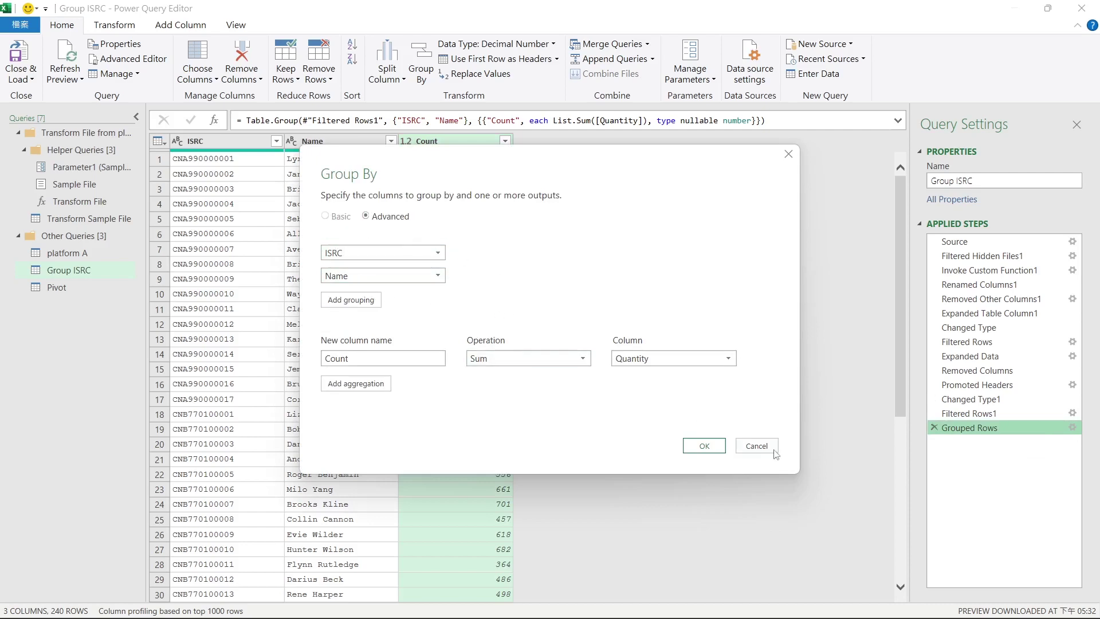
left_click(759, 448)
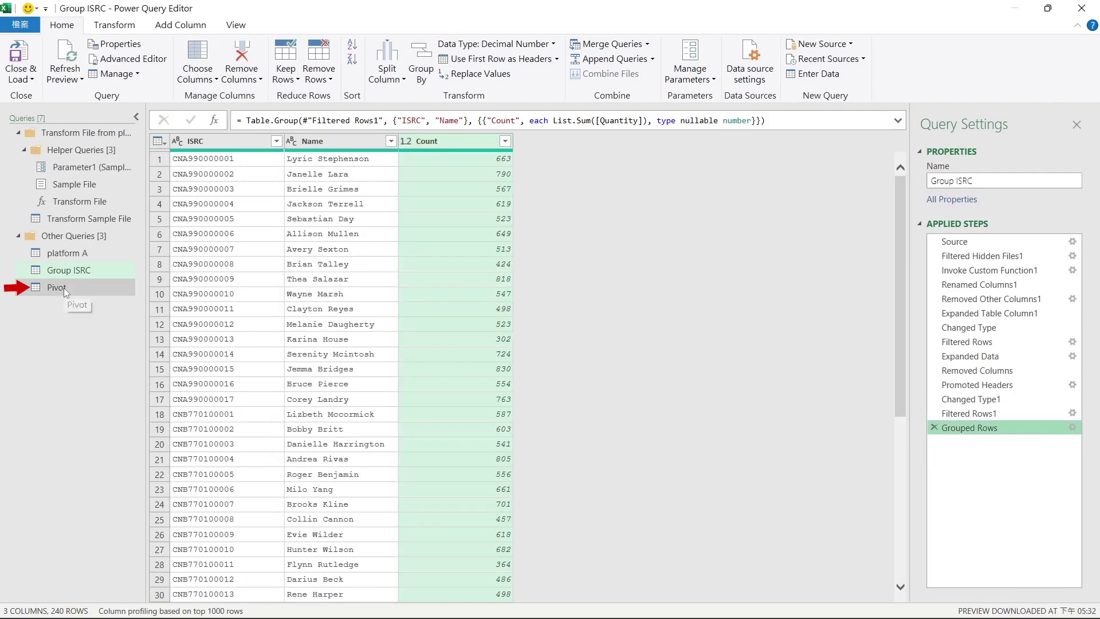
left_click(64, 288)
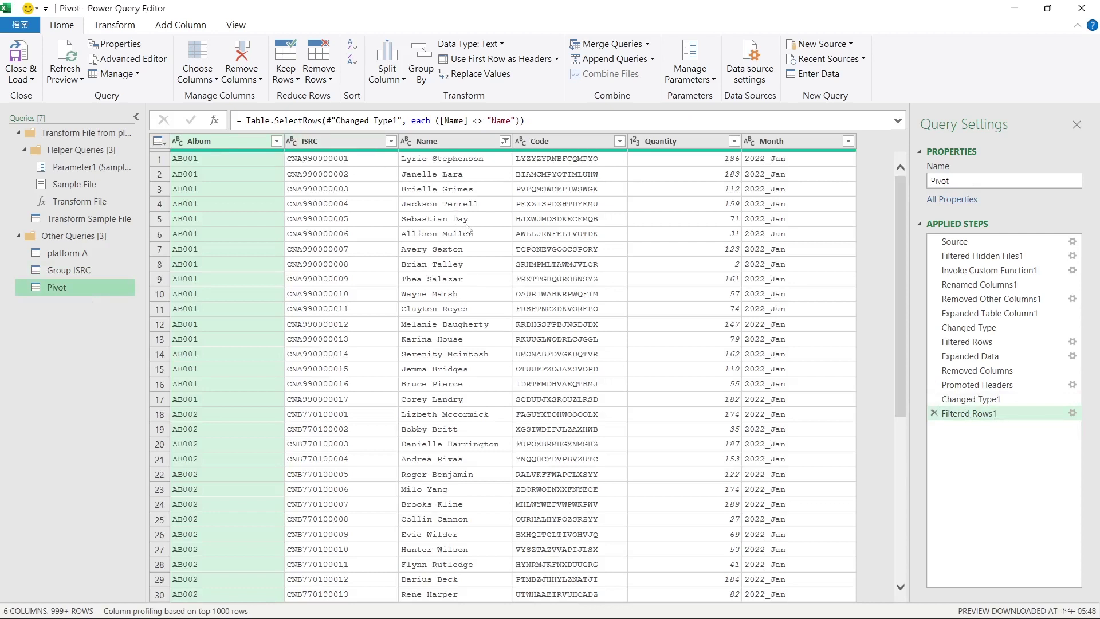
Select the Month column in the Pivot query and scroll through its rows.
left_click(767, 148)
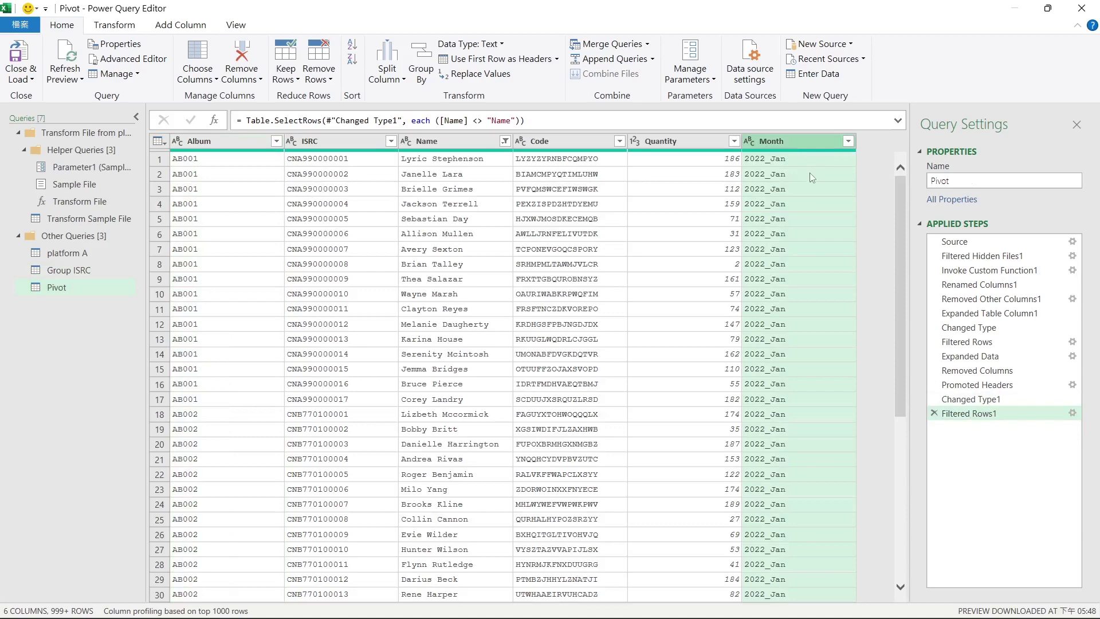
scroll(802, 189, "down", 2)
scroll(773, 240, "down", 8)
scroll(744, 298, "down", 7)
scroll(718, 338, "down", 6)
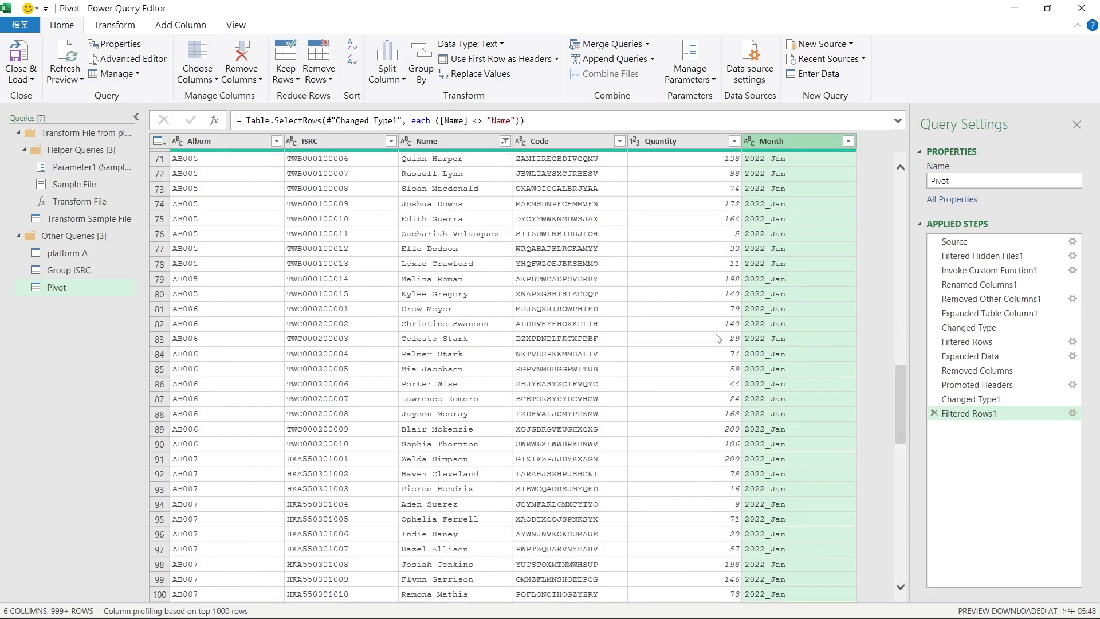
scroll(718, 338, "down", 8)
scroll(717, 337, "down", 8)
scroll(716, 336, "down", 8)
scroll(714, 332, "down", 9)
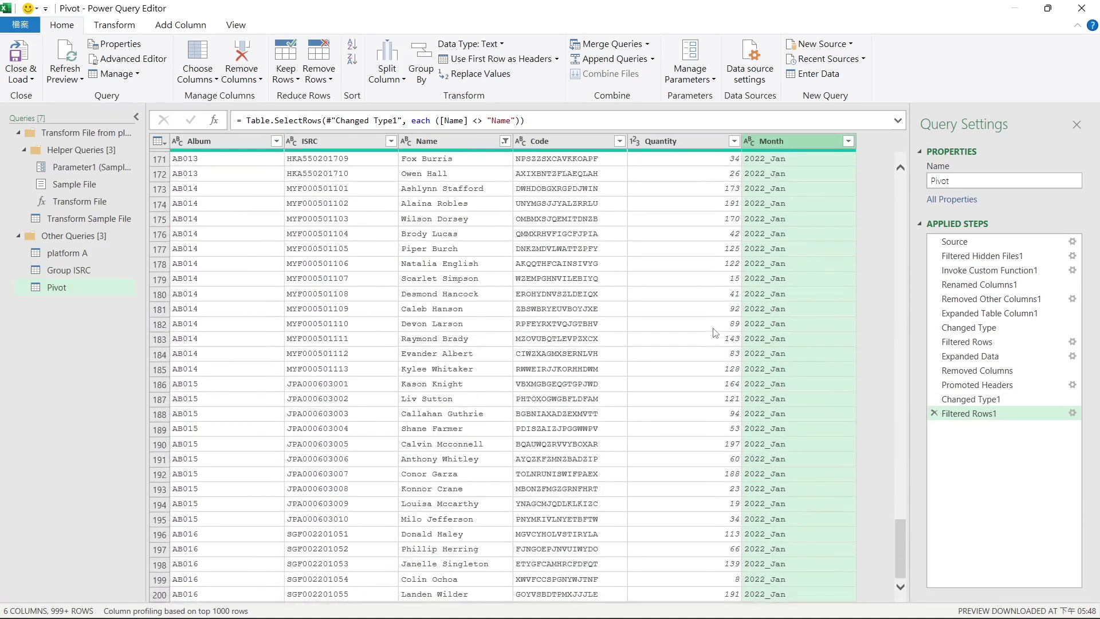
scroll(715, 333, "down", 5)
scroll(716, 332, "down", 6)
scroll(718, 330, "down", 5)
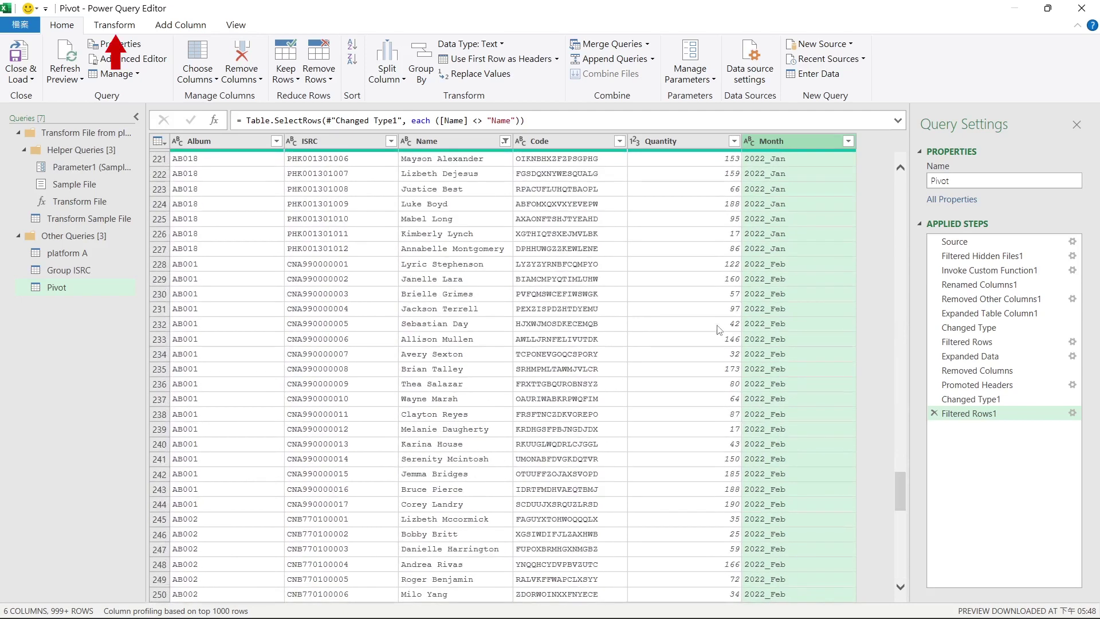
Pivot Month into monthly columns using Quantity as the values column.
left_click(115, 24)
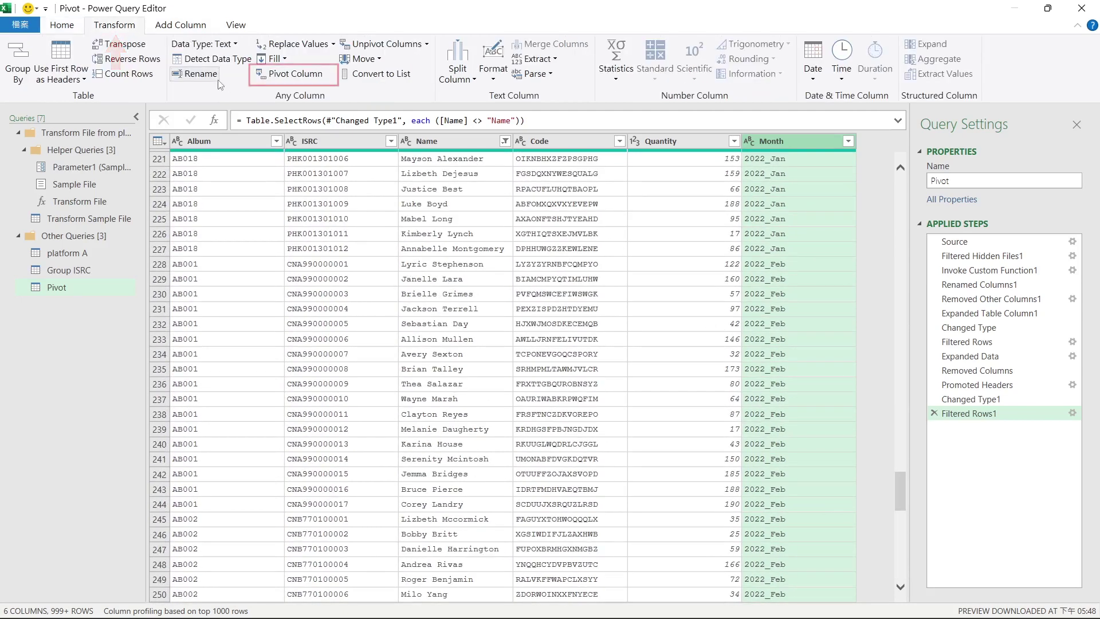
left_click(291, 74)
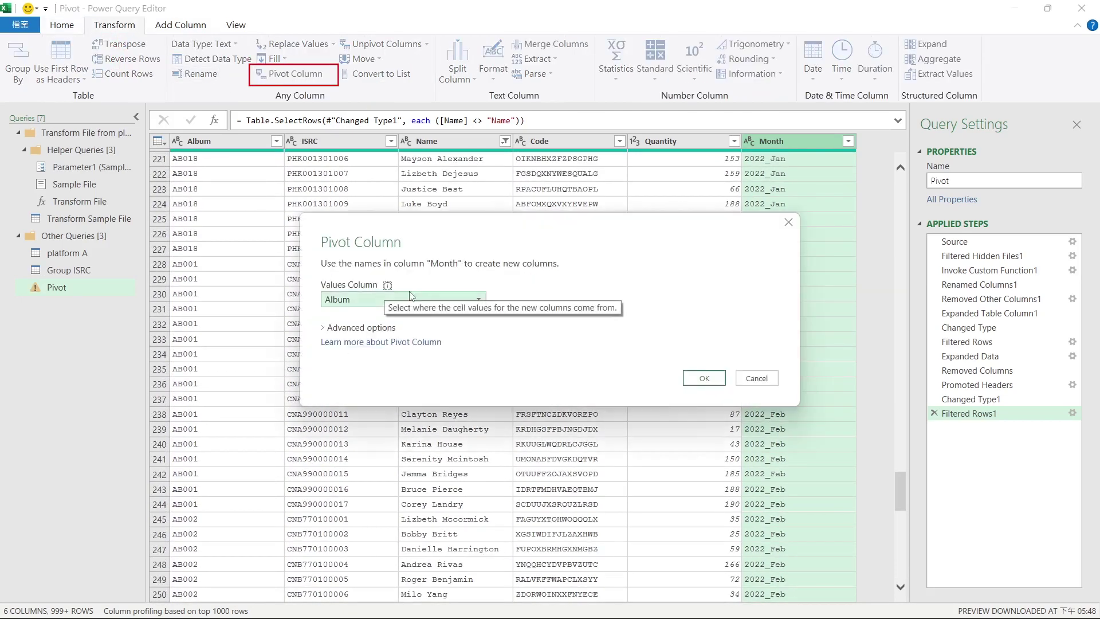
left_click(369, 297)
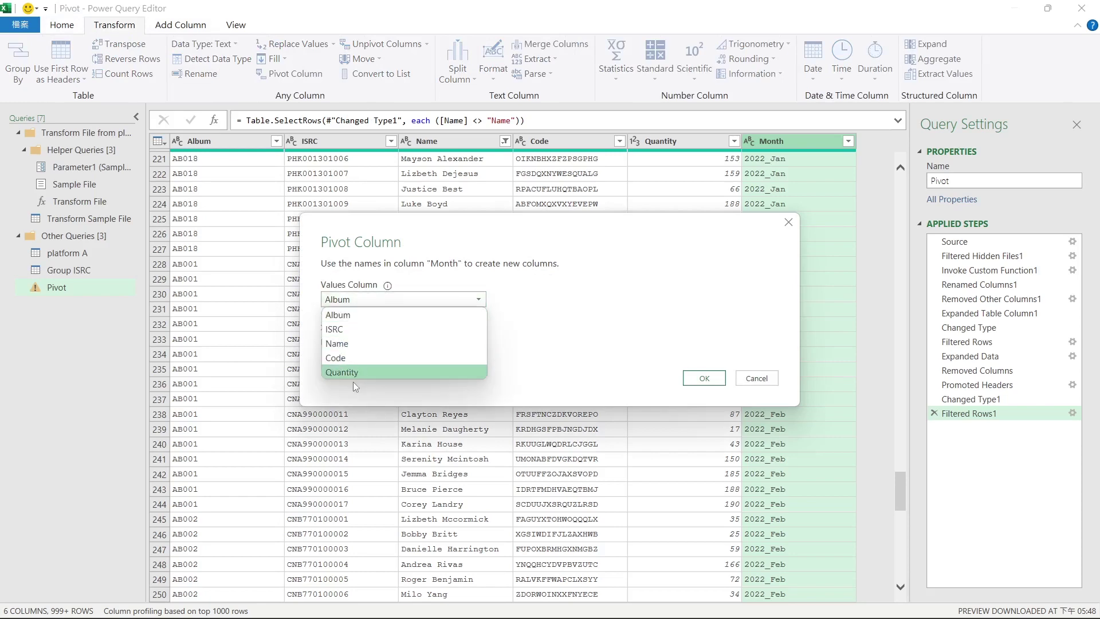
left_click(354, 382)
left_click(367, 300)
left_click(349, 373)
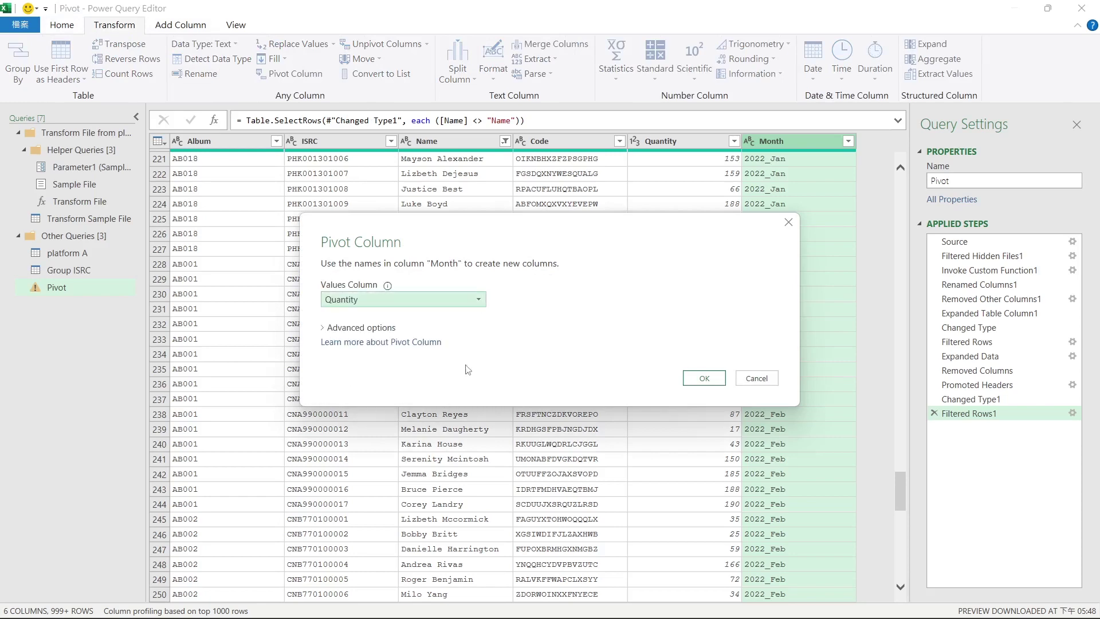
left_click(703, 380)
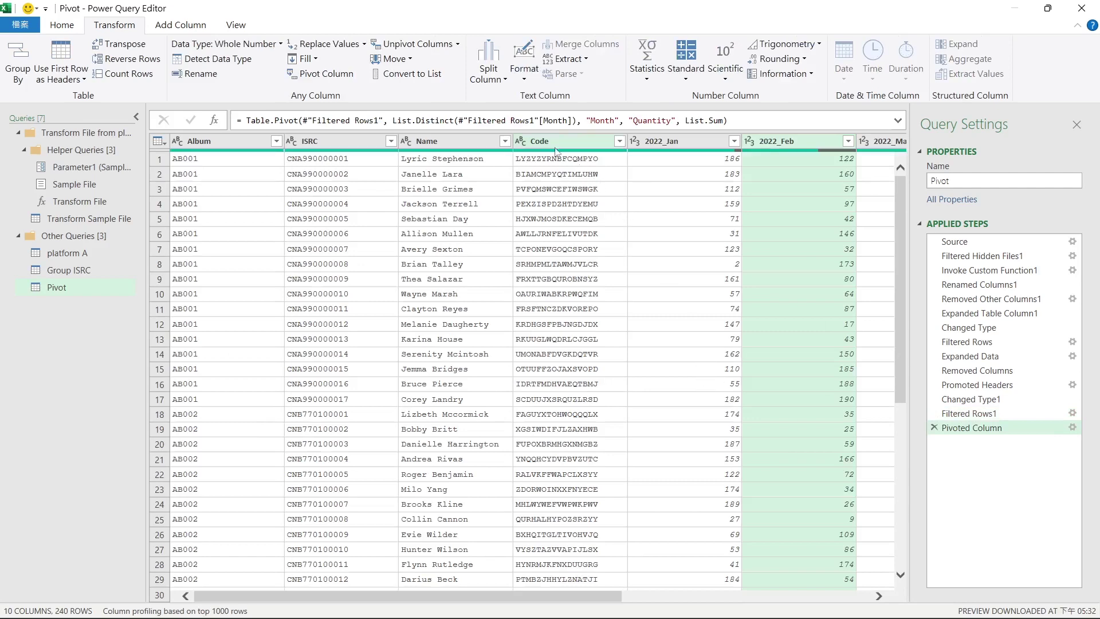
left_click_drag(473, 596, 764, 597)
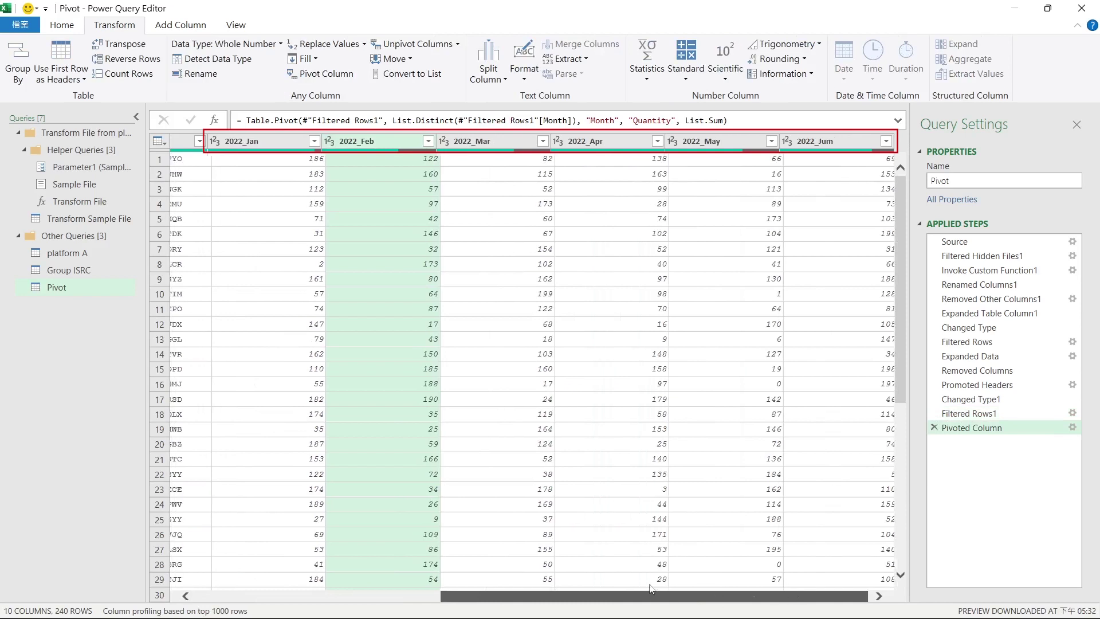
left_click_drag(796, 596, 381, 596)
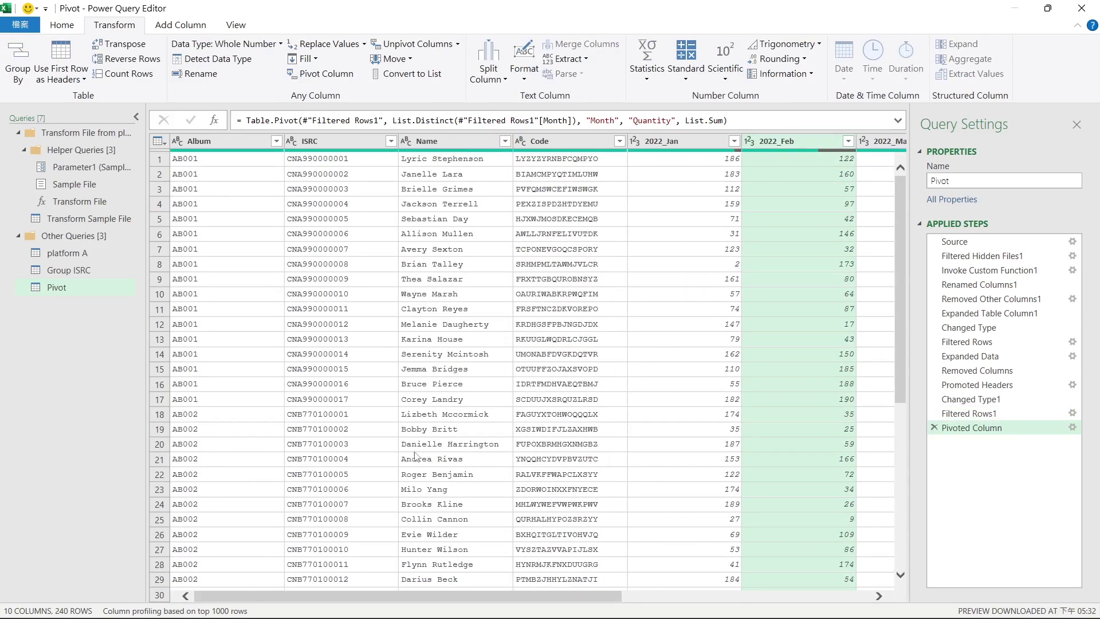
Return to the filtered-rows step and remove the Album and Code columns.
left_click(365, 168)
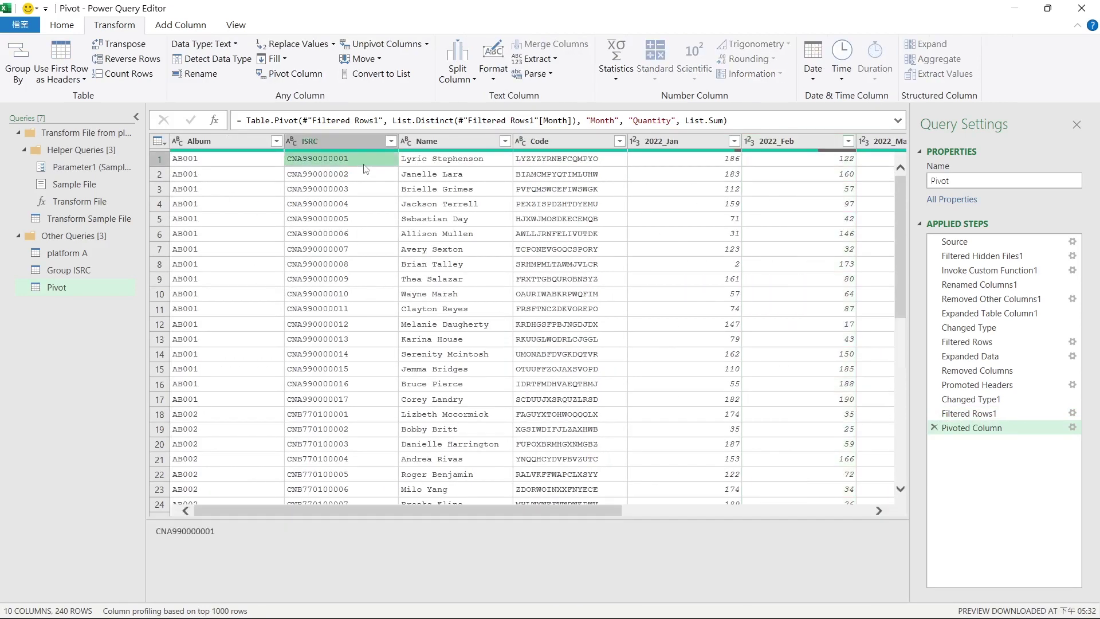
left_click(364, 189)
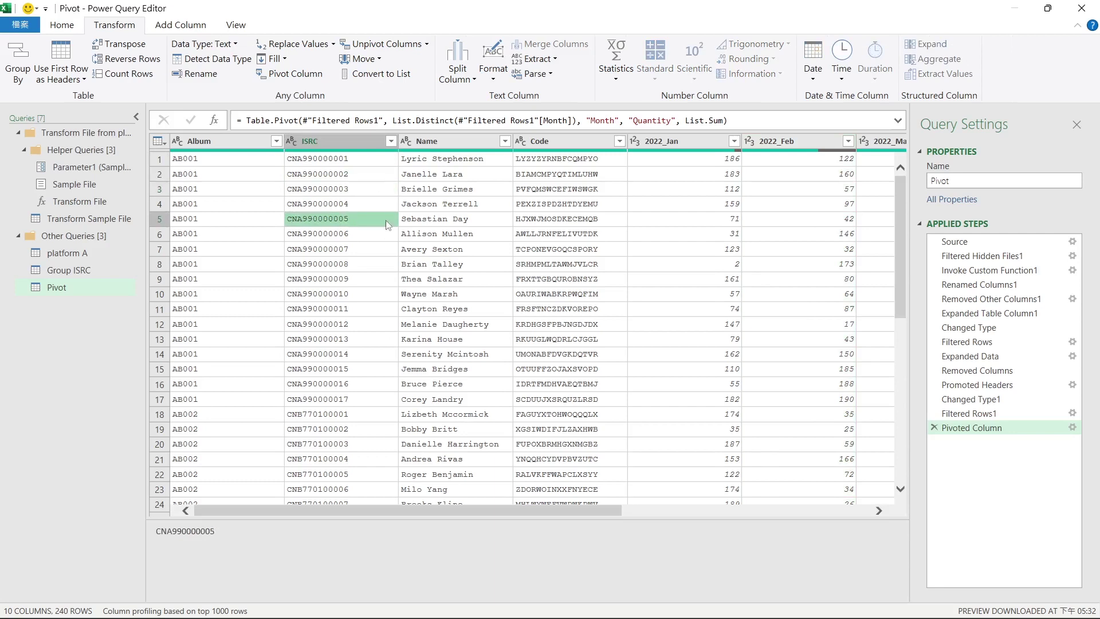
left_click(968, 413)
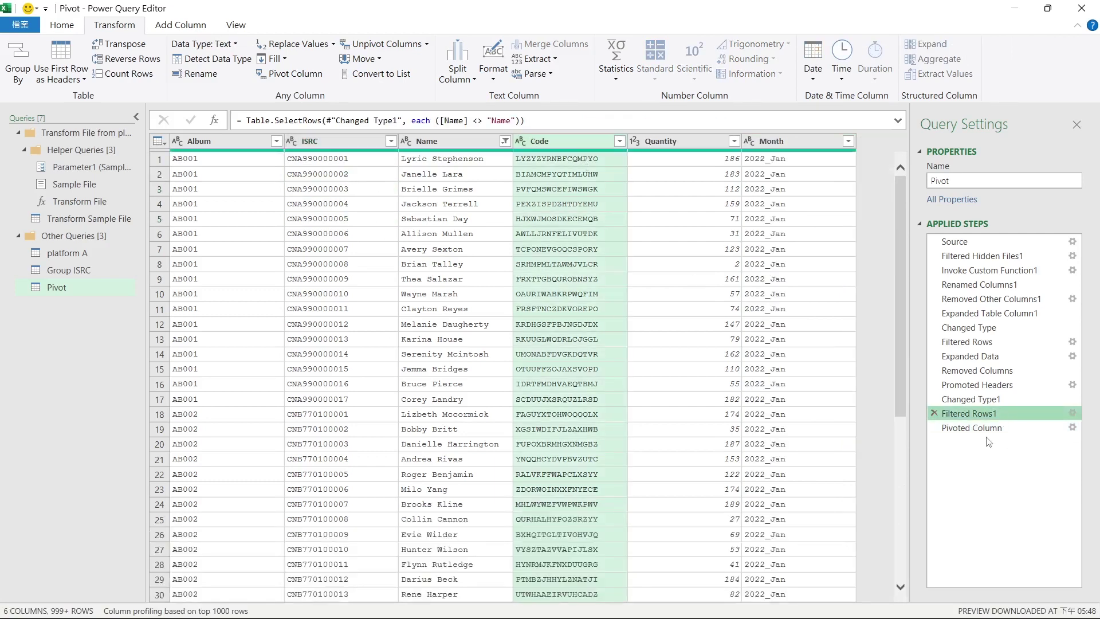
left_click(971, 399)
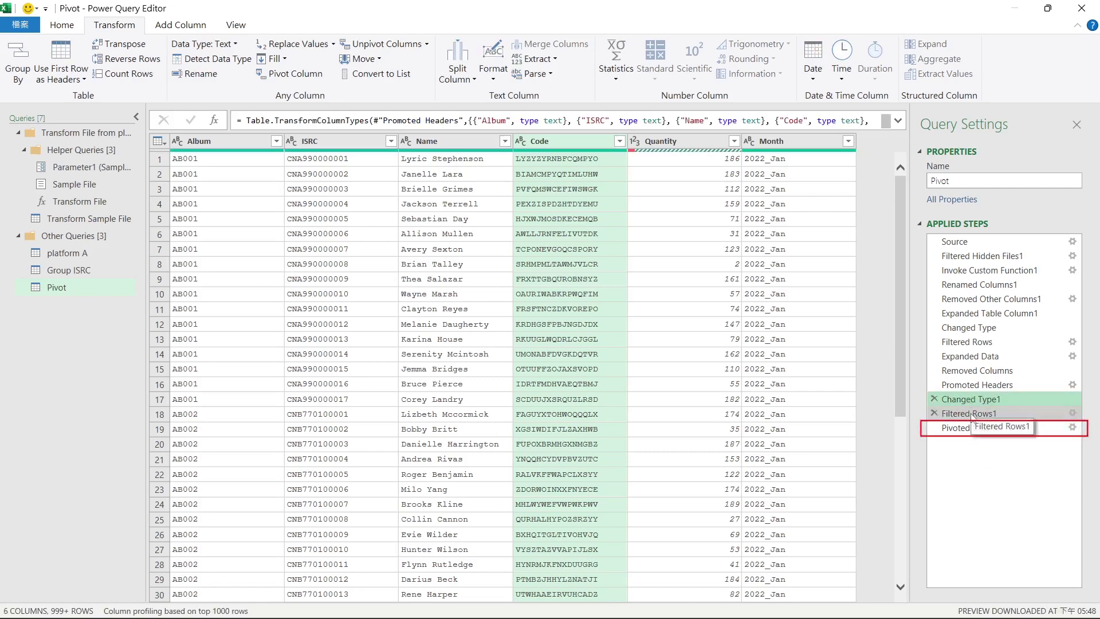
left_click(968, 413)
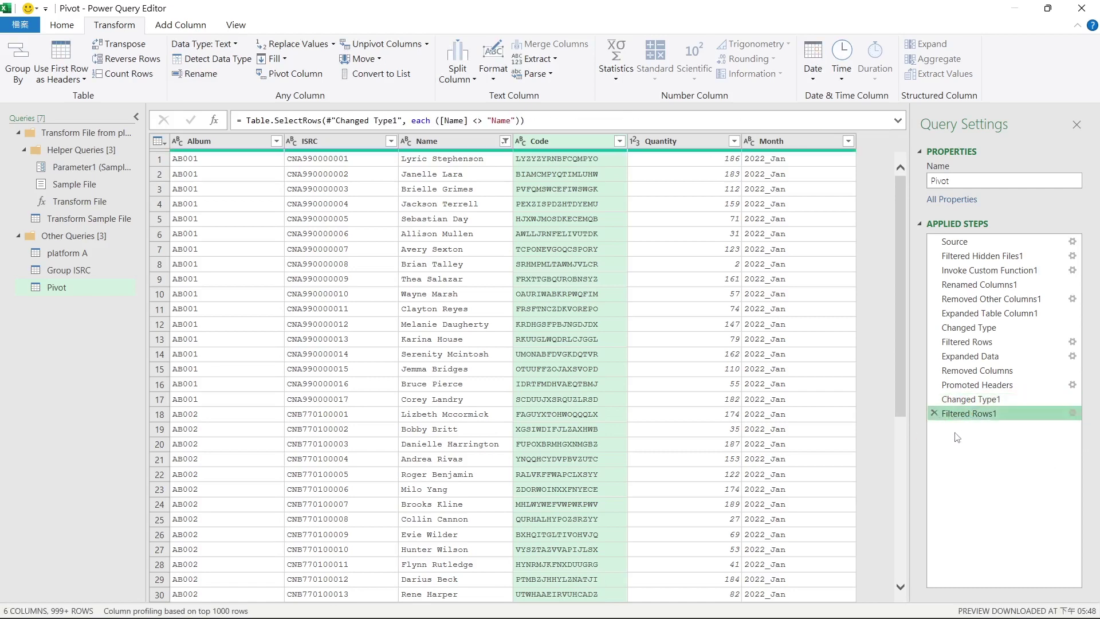
left_click(558, 143)
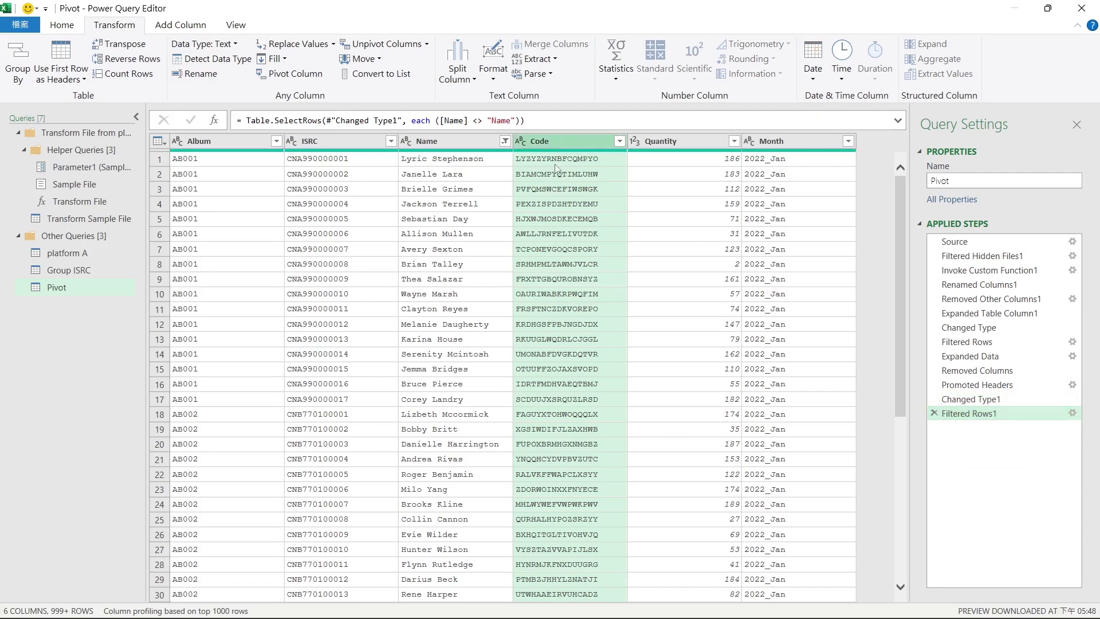
left_click(238, 148, "ctrl")
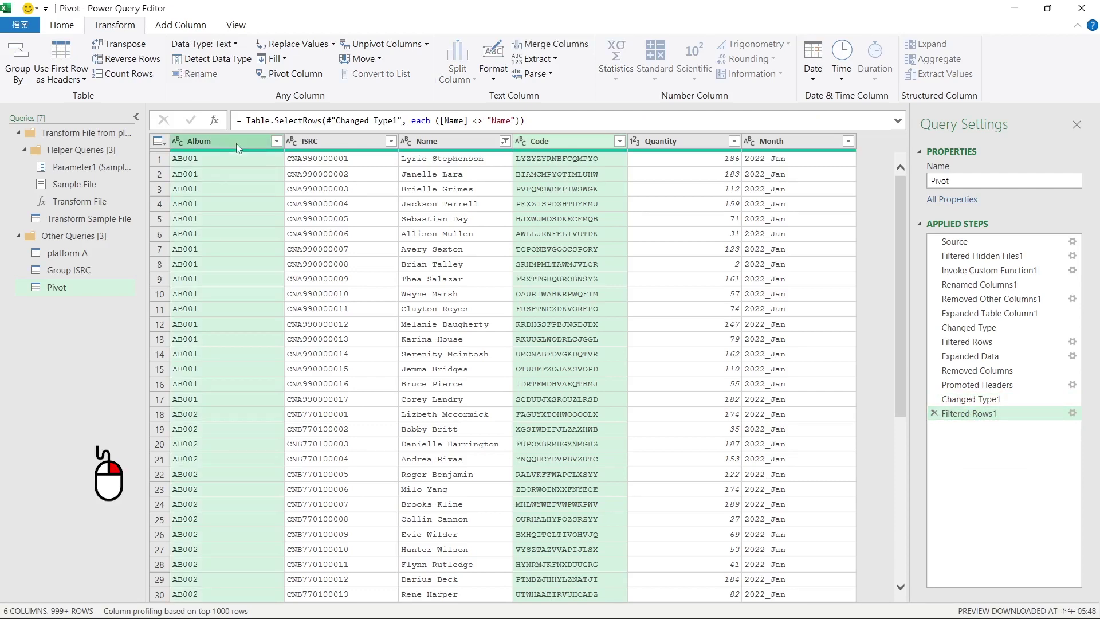
right_click(238, 148)
left_click(270, 169)
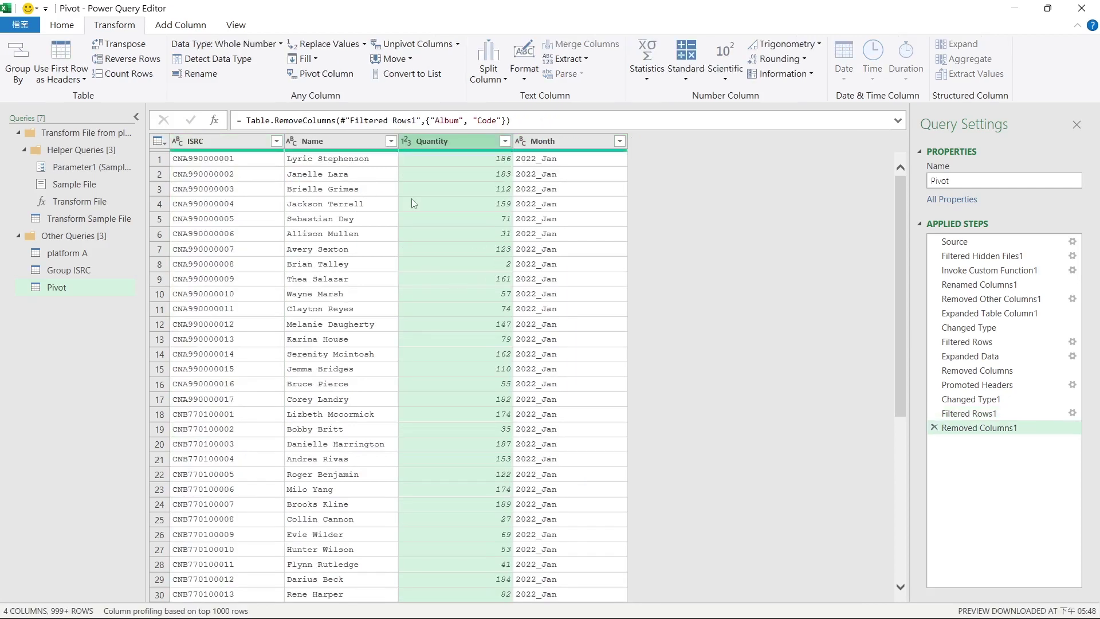
Re-pivot Month into monthly columns summing Quantity for each ISRC and Name.
left_click(540, 234)
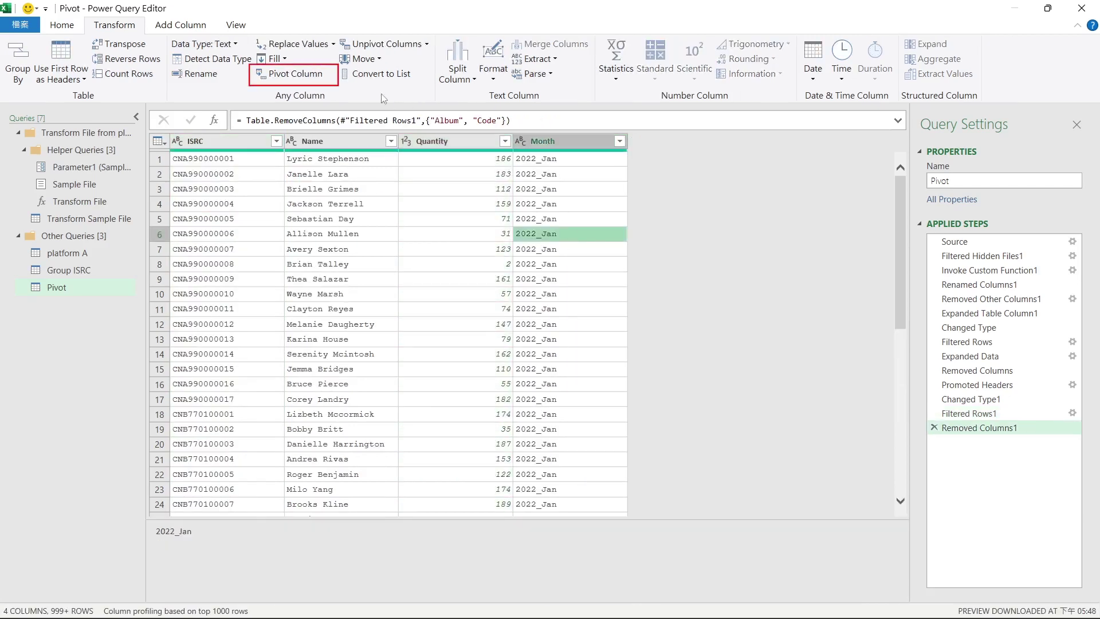
left_click(295, 73)
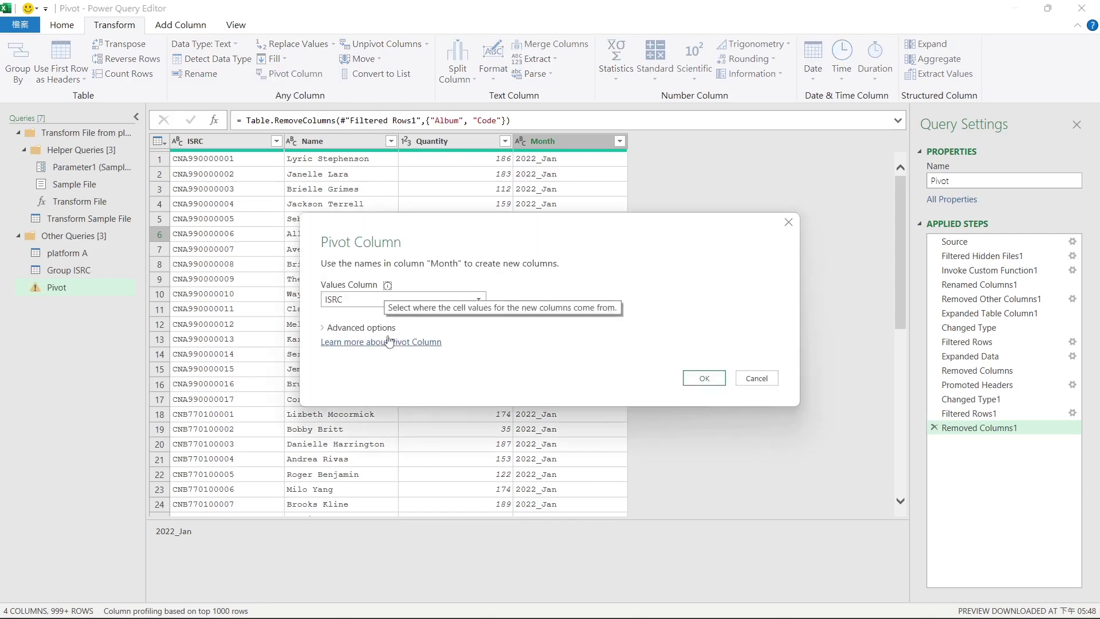
left_click(356, 299)
left_click(356, 341)
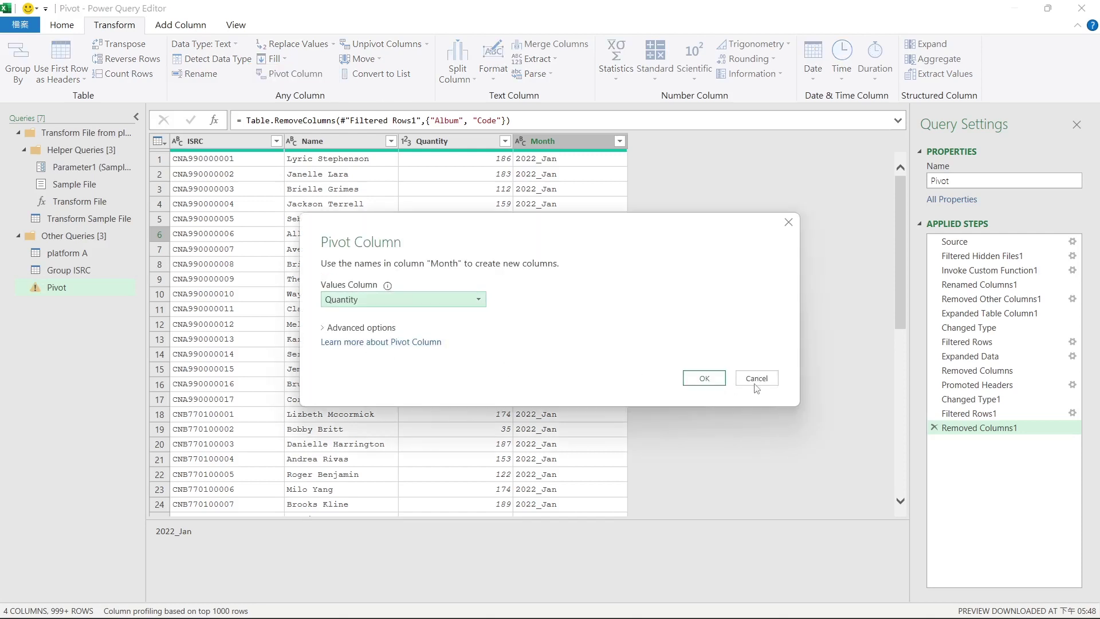
left_click(704, 377)
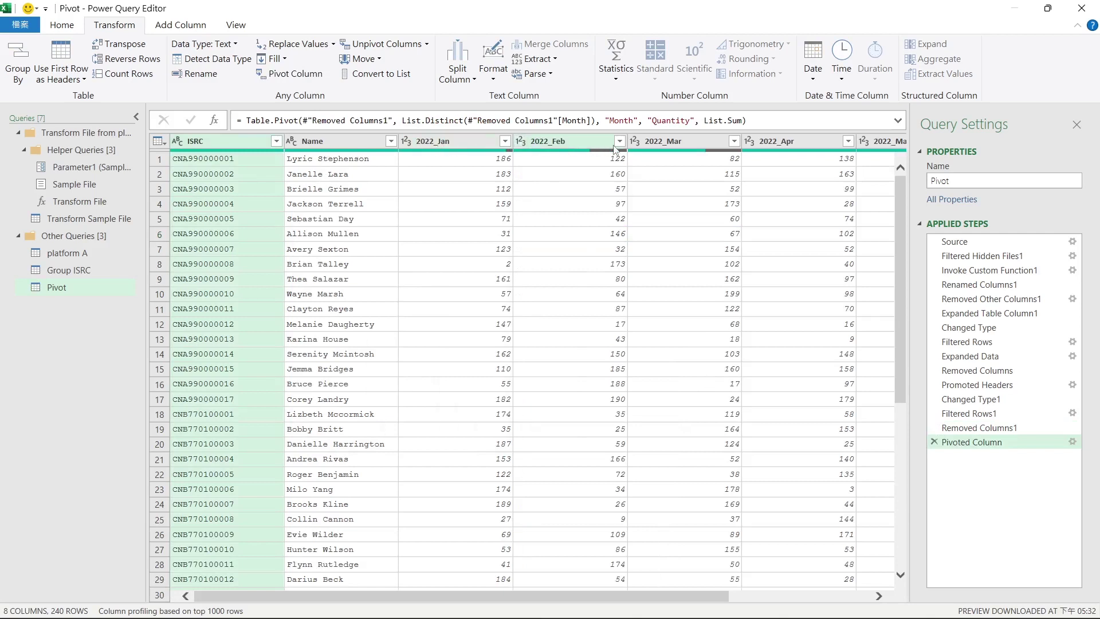
left_click_drag(666, 598, 811, 589)
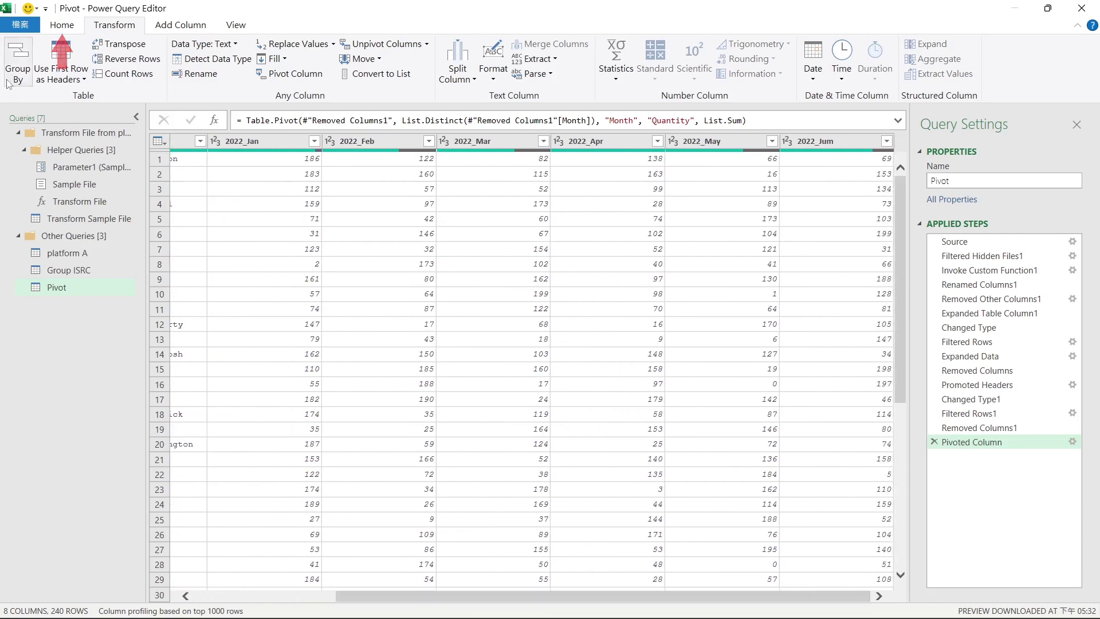
Load the Pivot query as a 240-row table, view the Group ISRC sheet, then reselect Pivot.
left_click(54, 27)
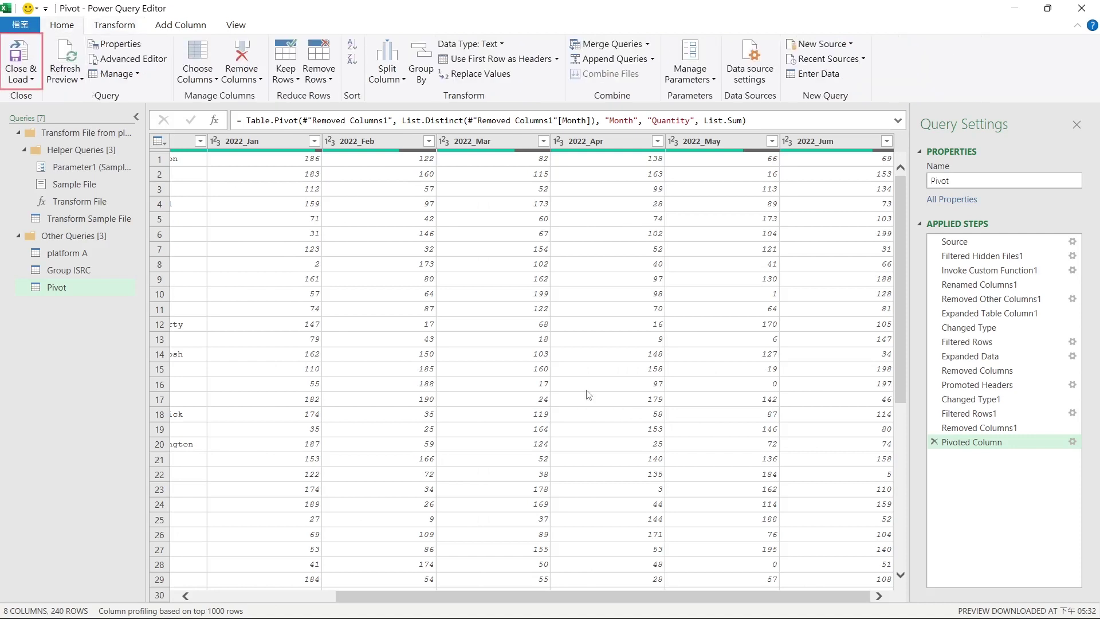
left_click(28, 56)
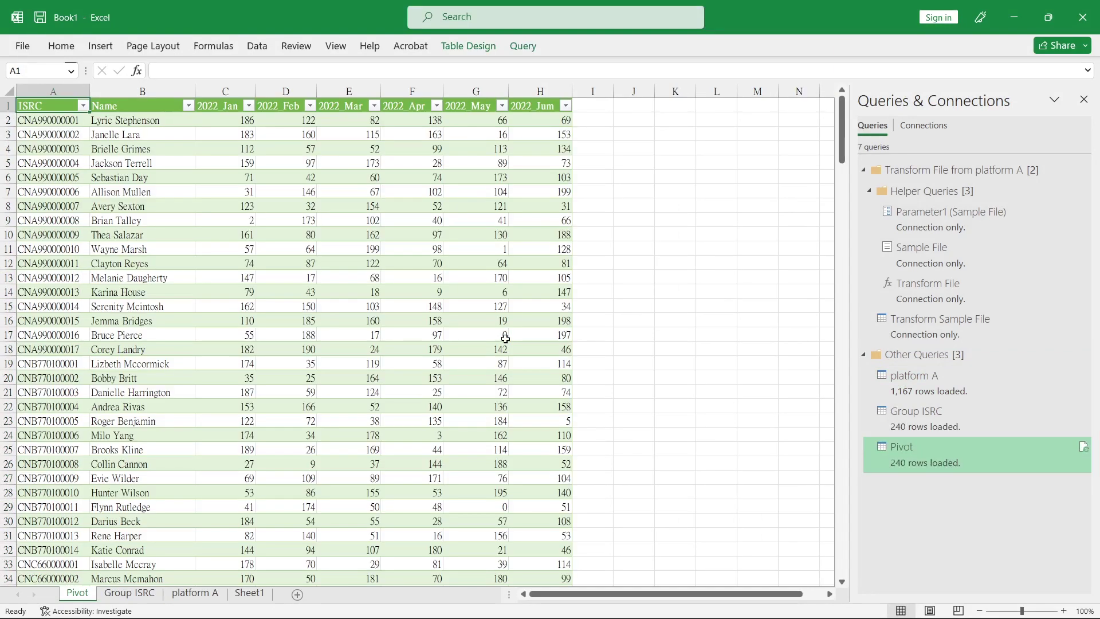
left_click(937, 424)
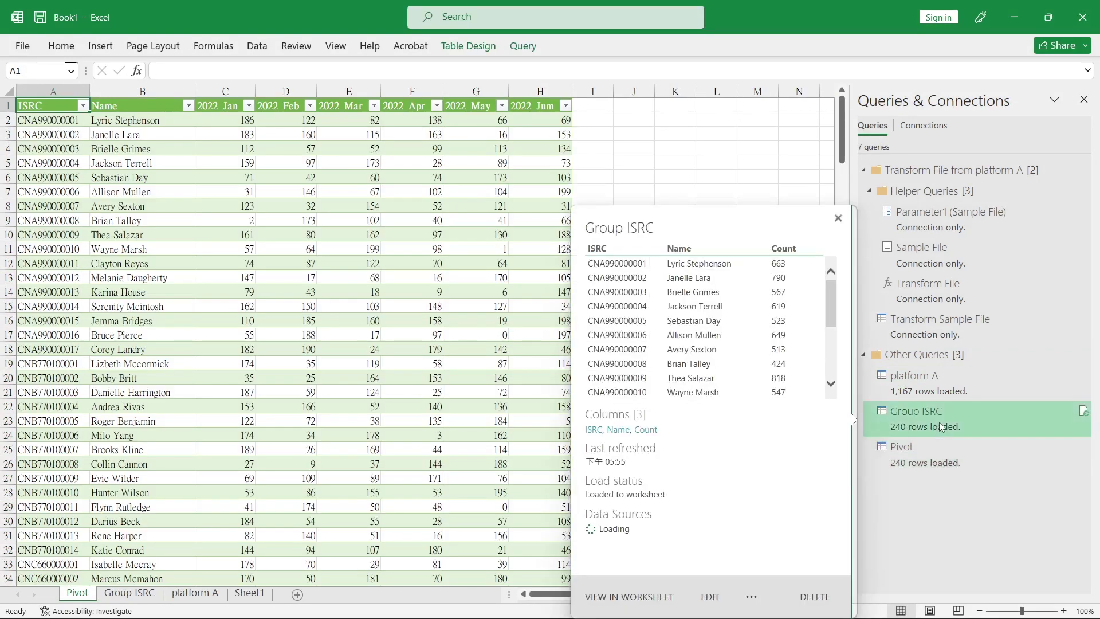
double_click(940, 421)
left_click(480, 339)
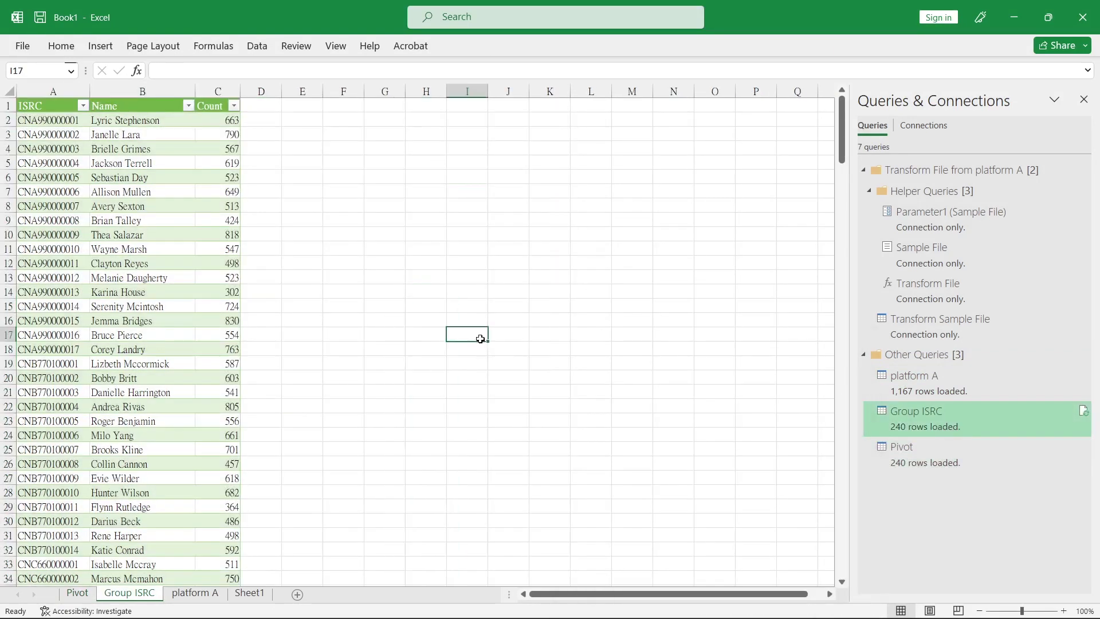
left_click(940, 453)
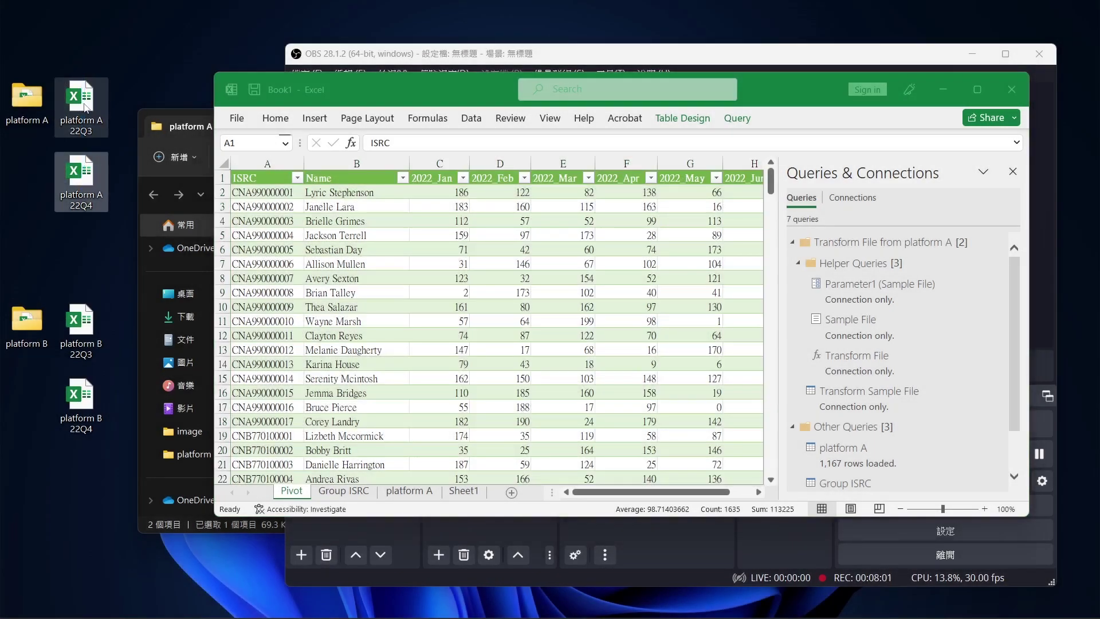
Drag the platform A 22Q3 and 22Q4 files from the desktop into the platform A folder.
left_click_drag(85, 106, 27, 97)
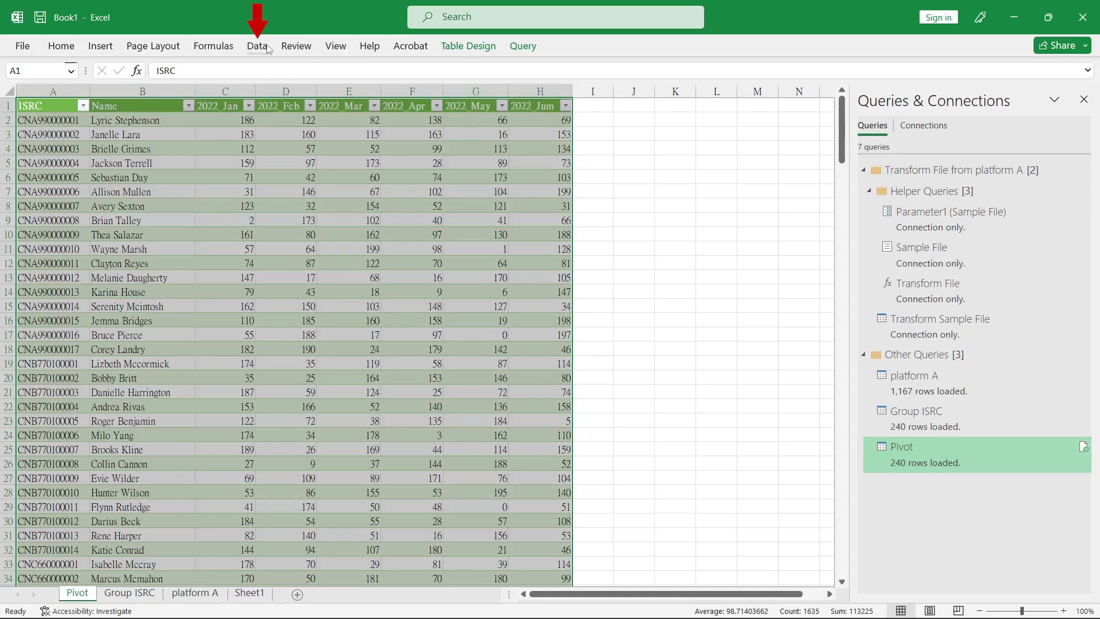
Refresh all queries and scroll the Pivot sheet to check 254 rows and months through 2022_Dec.
left_click(261, 46)
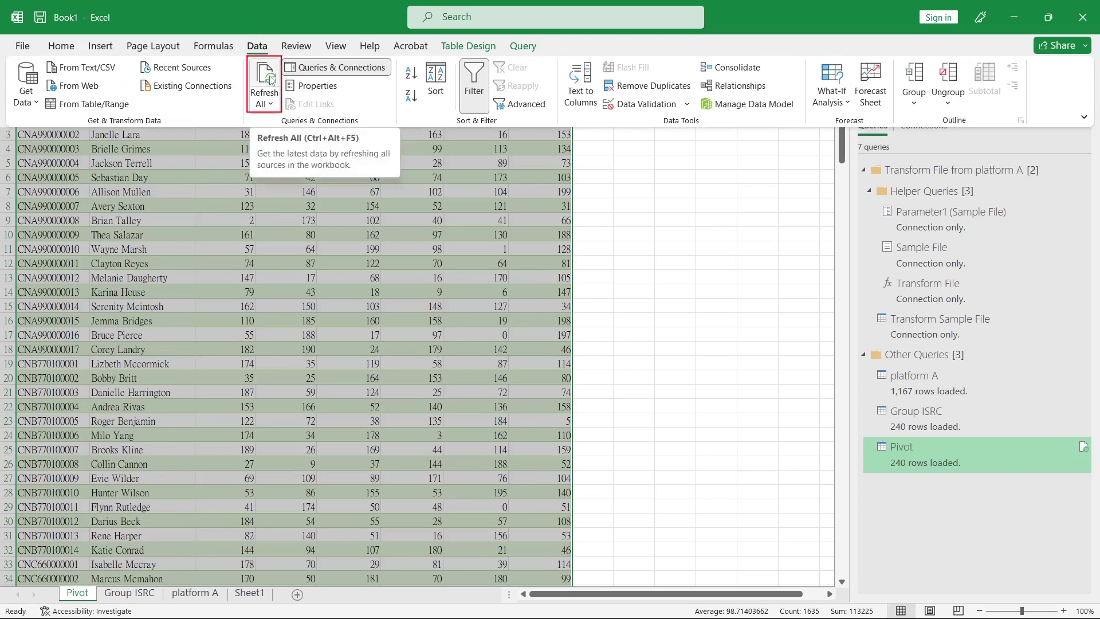
left_click(265, 97)
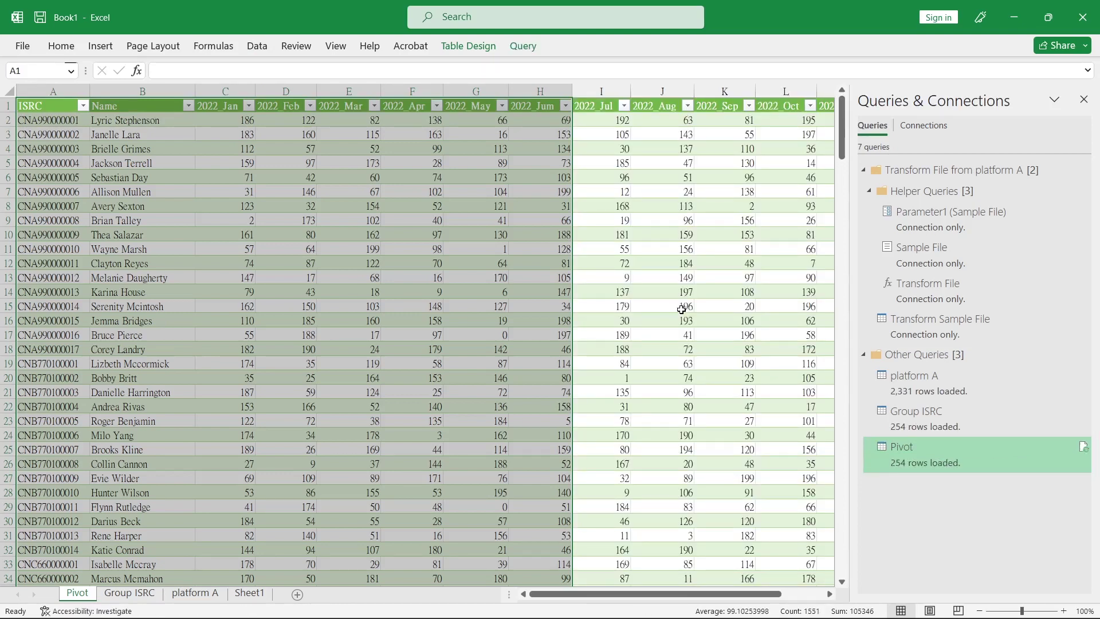
mouse_move(735, 594)
left_mouse_down()
mouse_move(779, 597)
mouse_move(737, 597)
left_mouse_up()
scroll(613, 441, "down", 16)
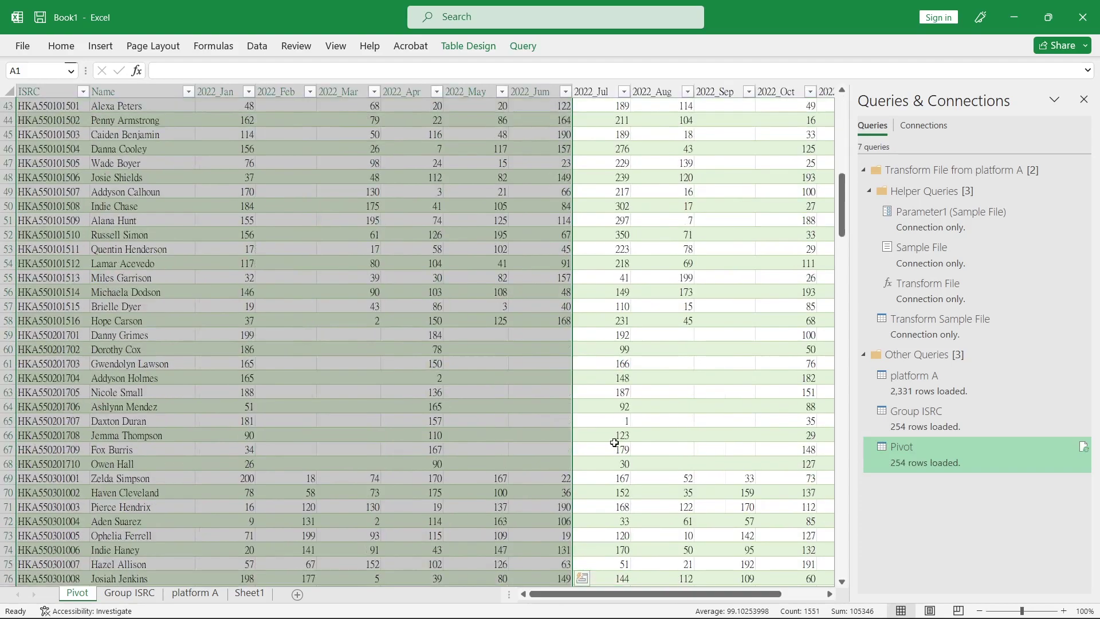
scroll(635, 378, "down", 7)
scroll(635, 378, "down", 6)
scroll(635, 378, "down", 6)
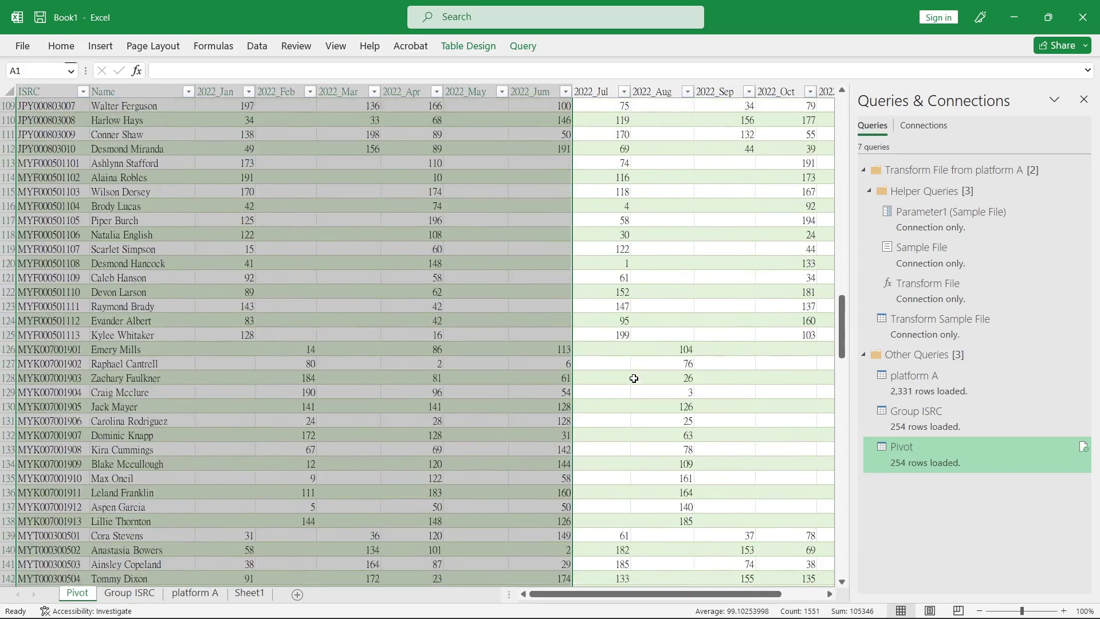
scroll(635, 377, "down", 6)
scroll(635, 376, "down", 4)
scroll(635, 377, "down", 2)
scroll(635, 376, "down", 3)
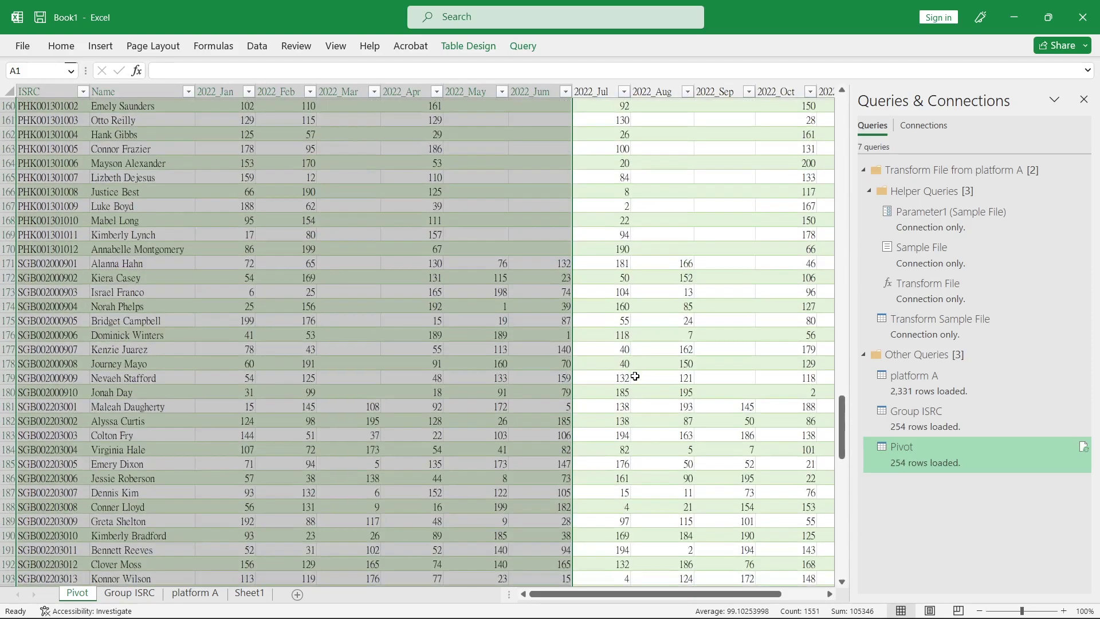
scroll(636, 377, "down", 4)
Drag platform A's 22Q1 and 22Q2 workbooks onto the desktop, leaving 22Q3 and 22Q4 in the folder.
scroll(635, 377, "down", 4)
scroll(636, 377, "down", 3)
scroll(700, 376, "down", 3)
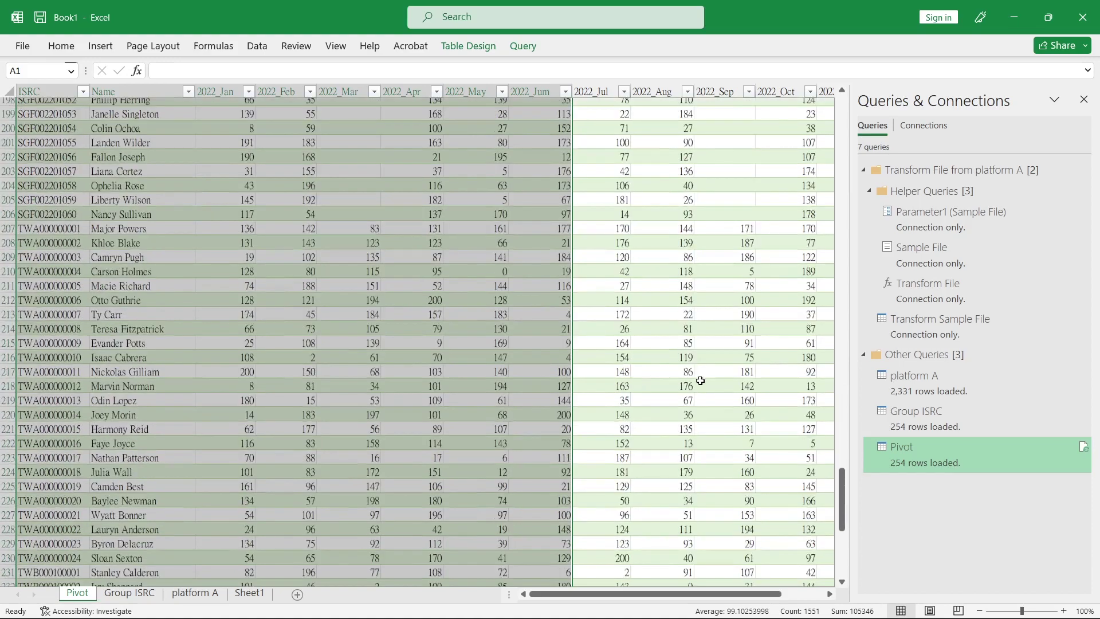
scroll(700, 375, "down", 3)
double_click(751, 12)
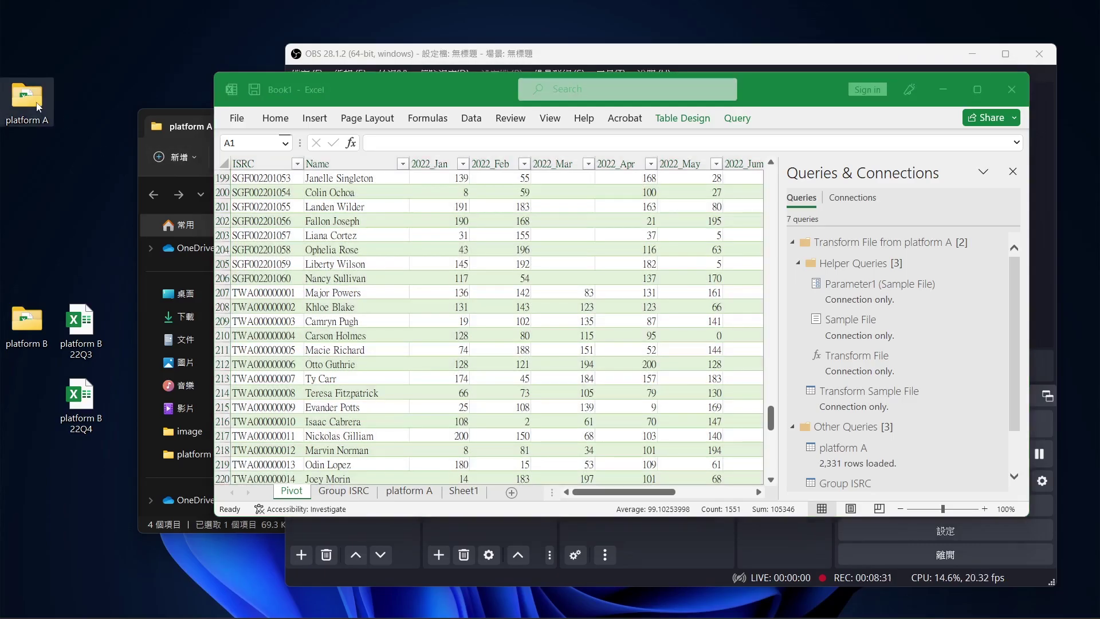
left_click(191, 128)
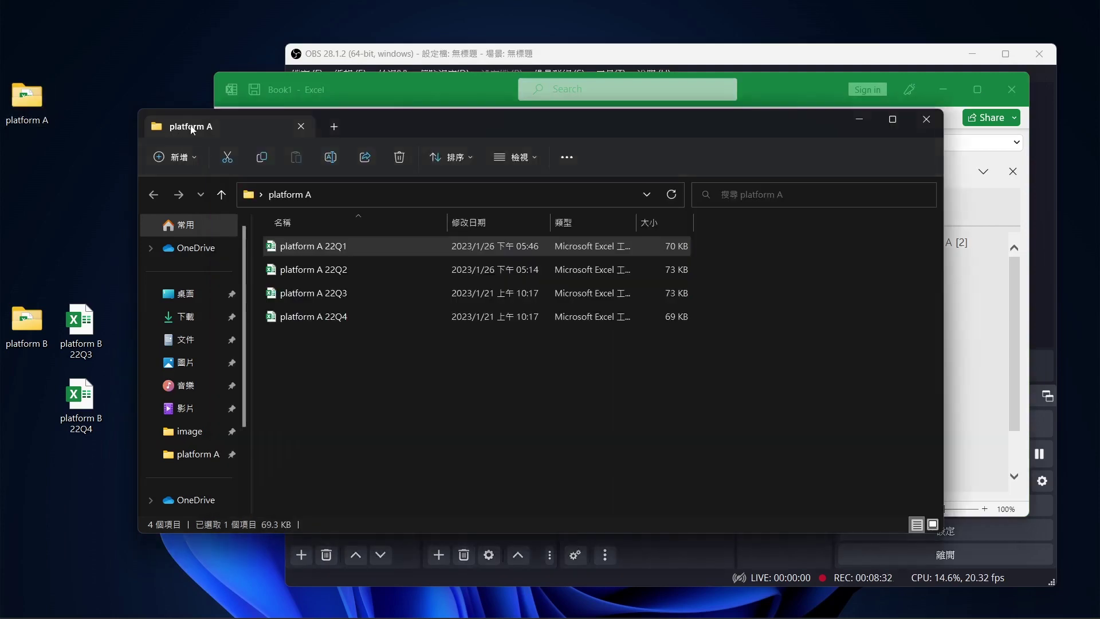
left_click(349, 271, "ctrl")
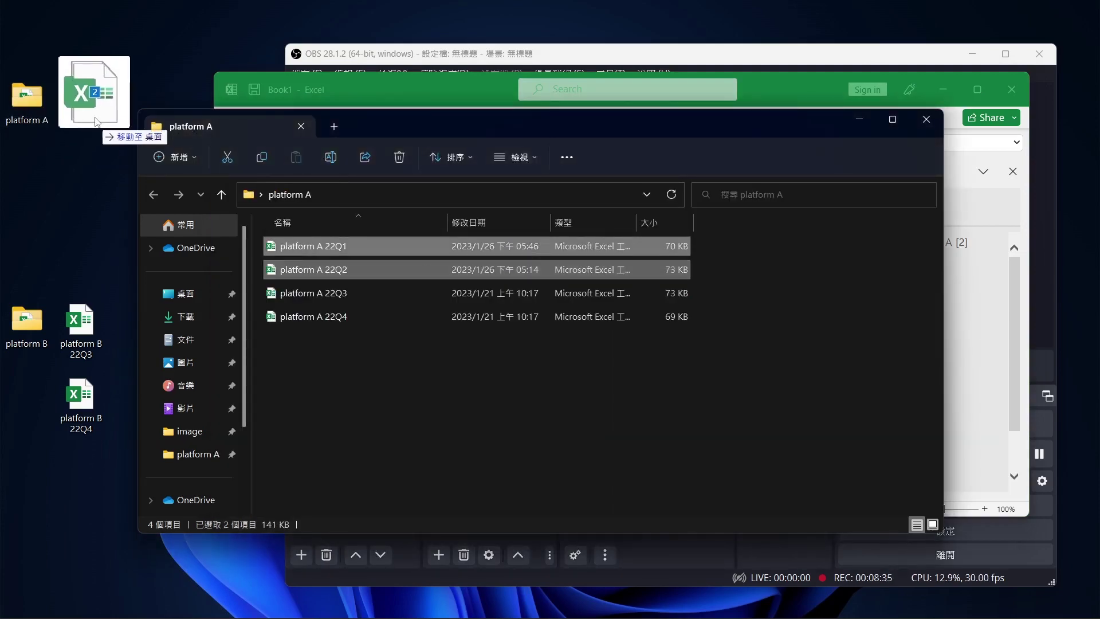
mouse_move(330, 264)
left_mouse_down()
mouse_move(40, 102)
mouse_move(113, 119)
left_mouse_up()
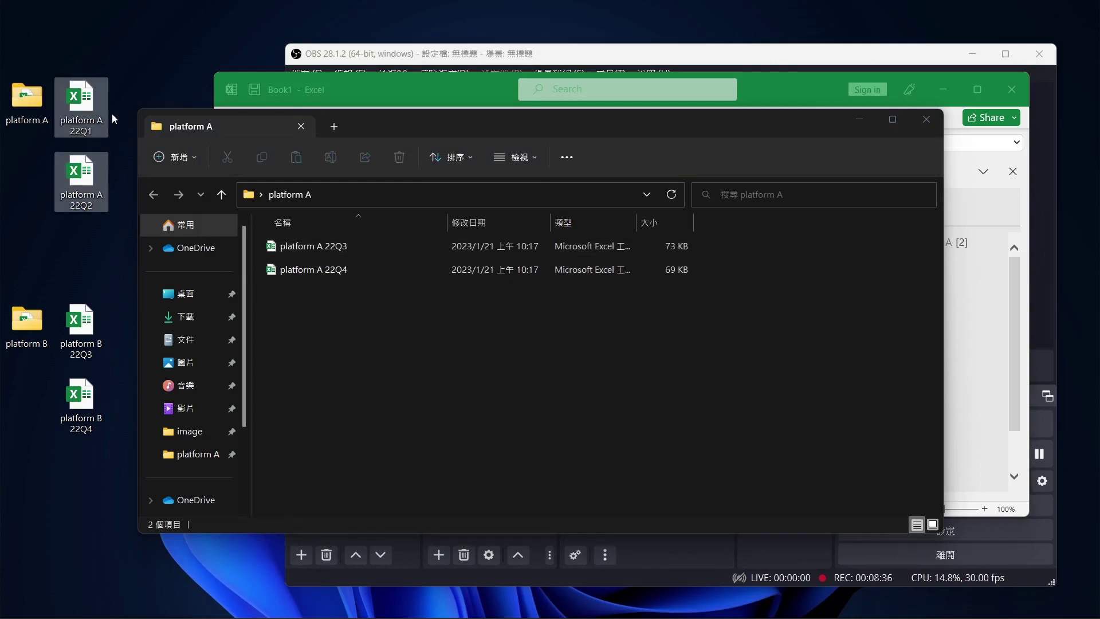
left_click(945, 362)
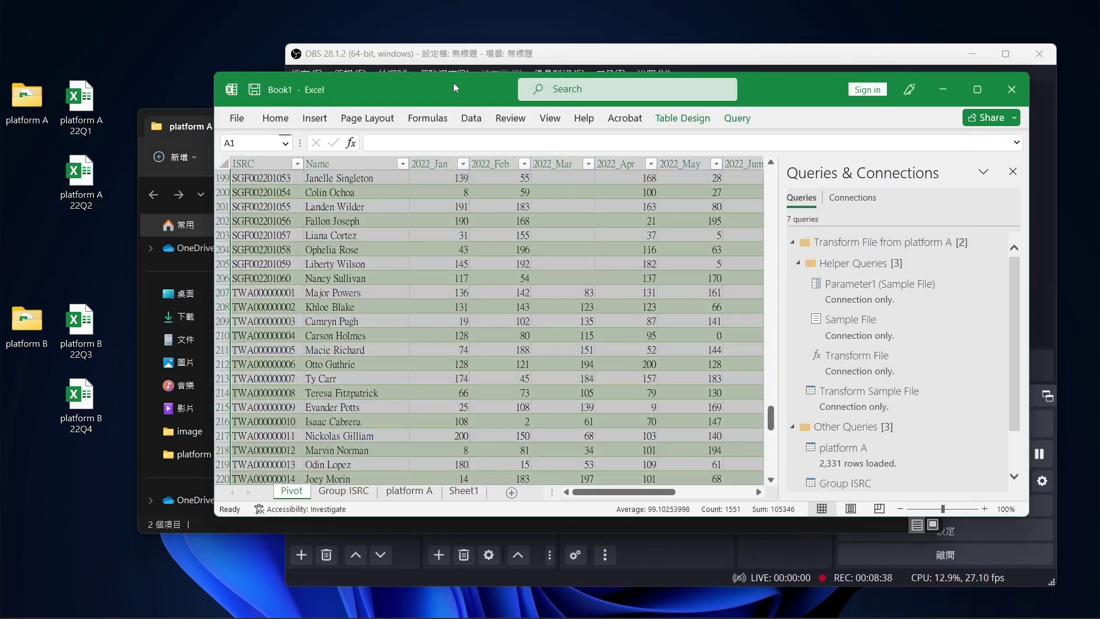
double_click(452, 83)
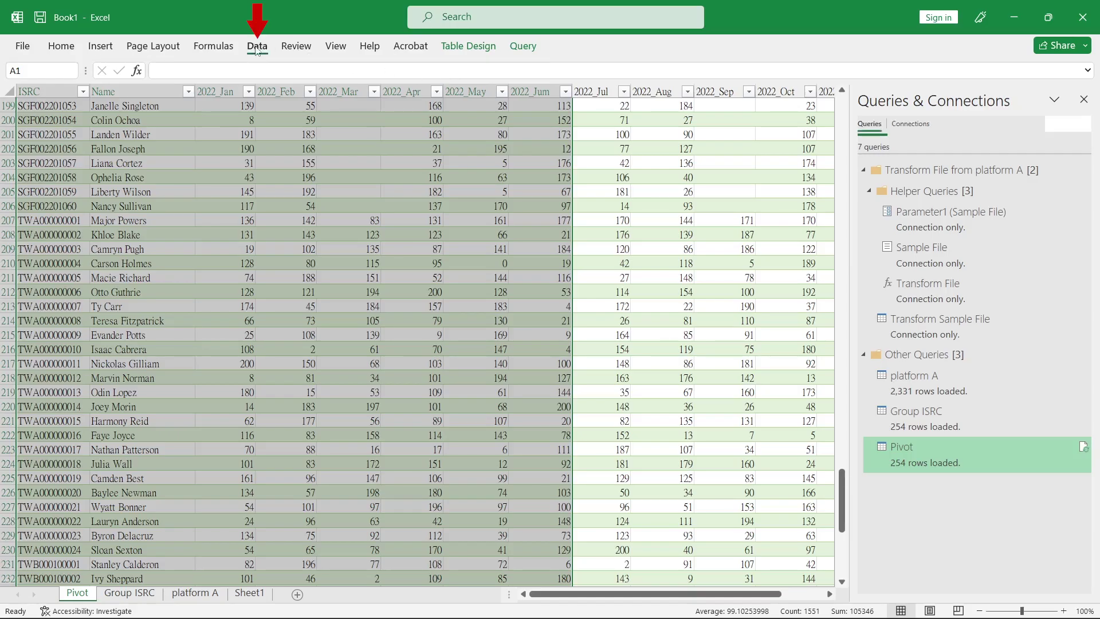
Refresh all queries, then confirm platform A has 1,164 rows and Pivot spans 2022_Jul–2022_Dec.
left_click(256, 46)
left_click(261, 100)
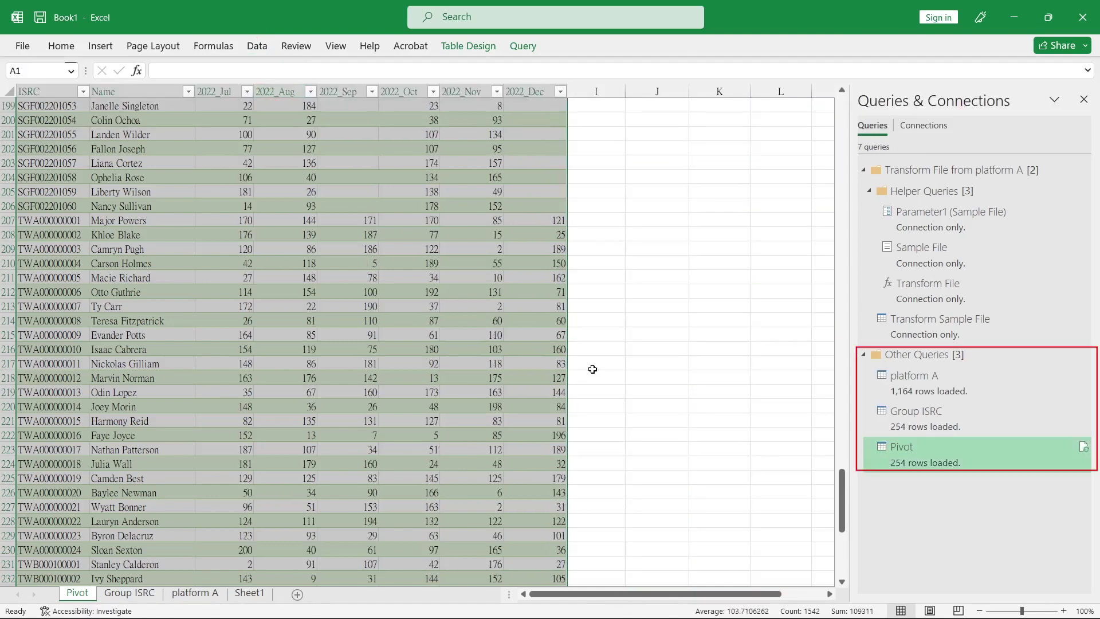
left_click(126, 596)
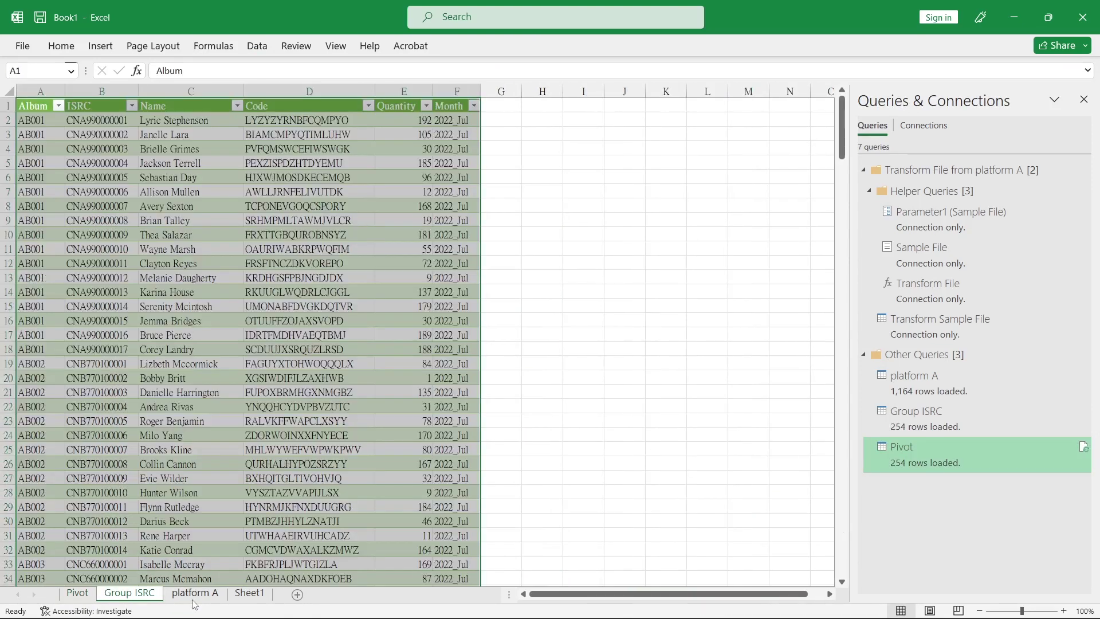
left_click(192, 597)
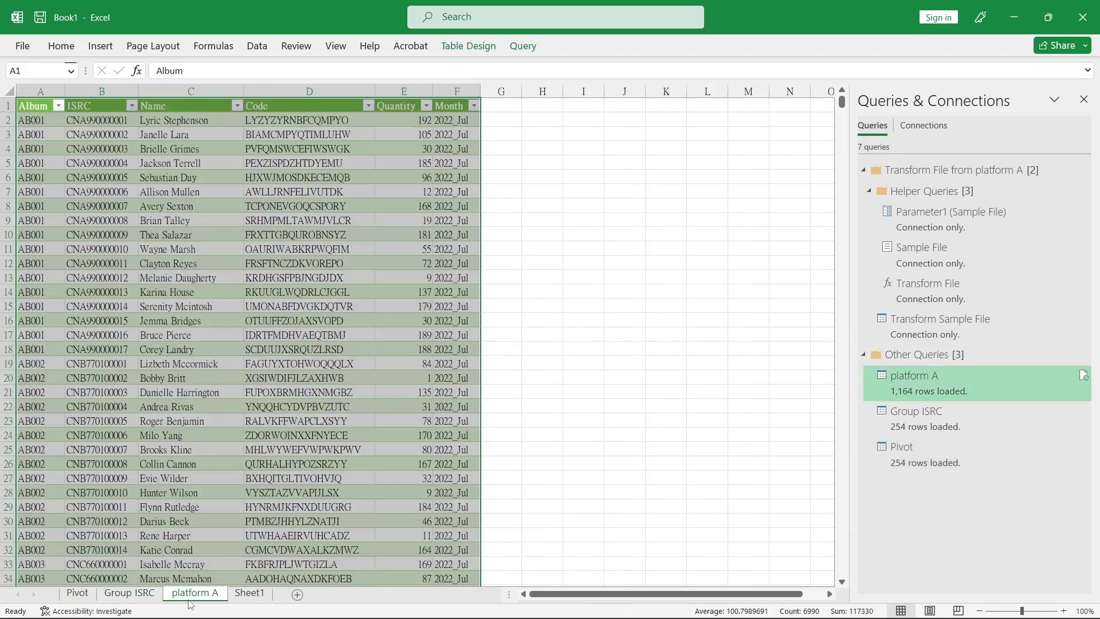
left_click(88, 595)
left_click(653, 349)
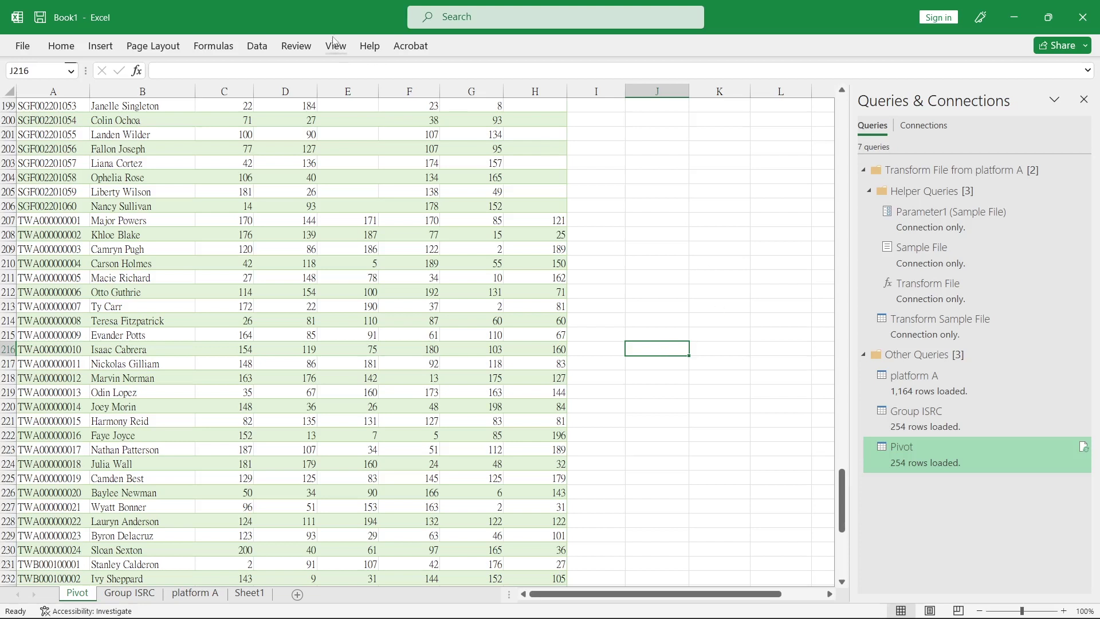
left_click(348, 163)
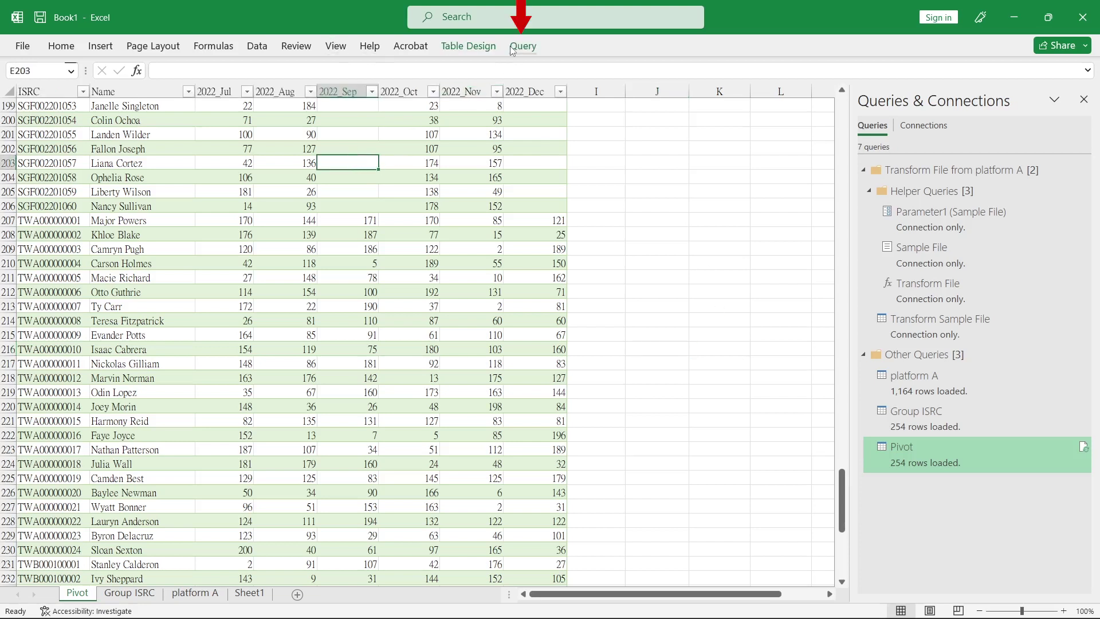
In Power Query Editor's Query Settings, rename Group ISRC to Group ISRC A and Pivot to Pivot A.
left_click(512, 49)
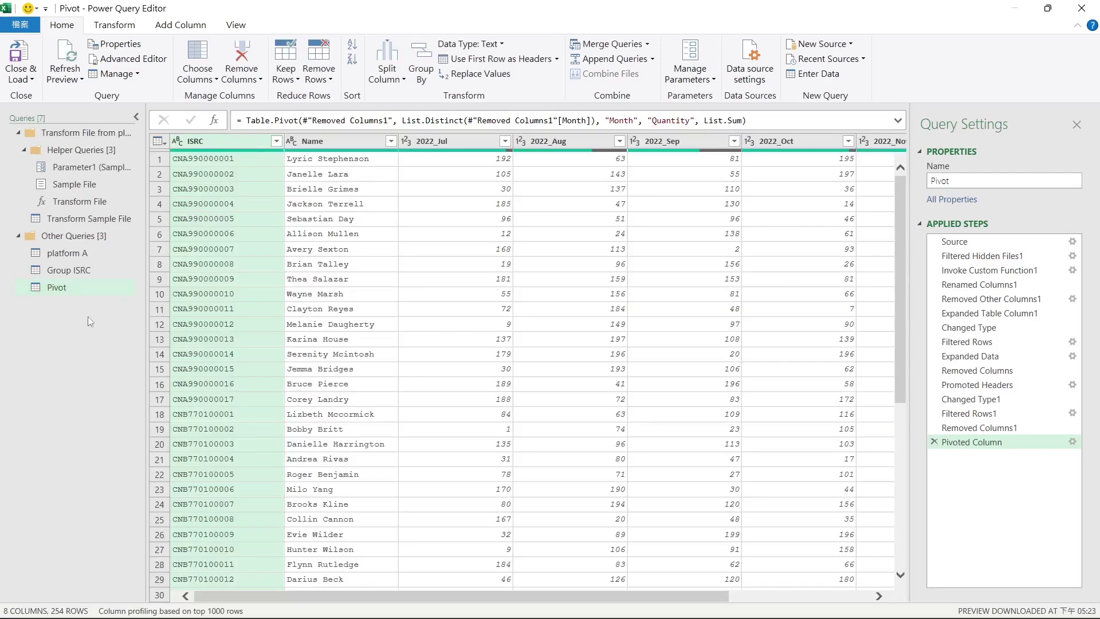
left_click(85, 271)
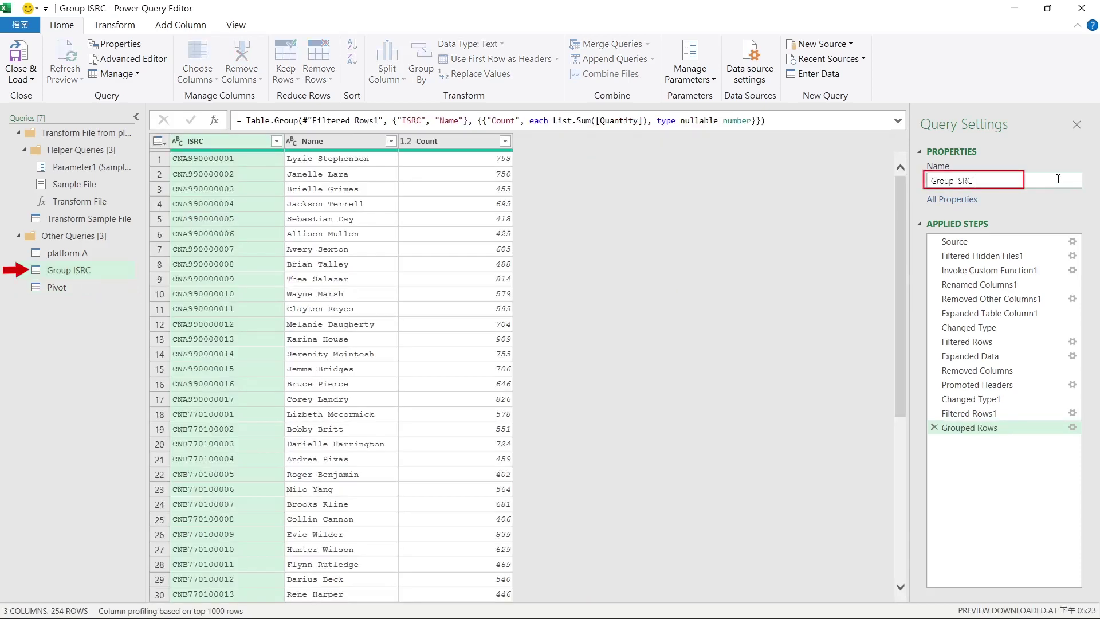
key("Return")
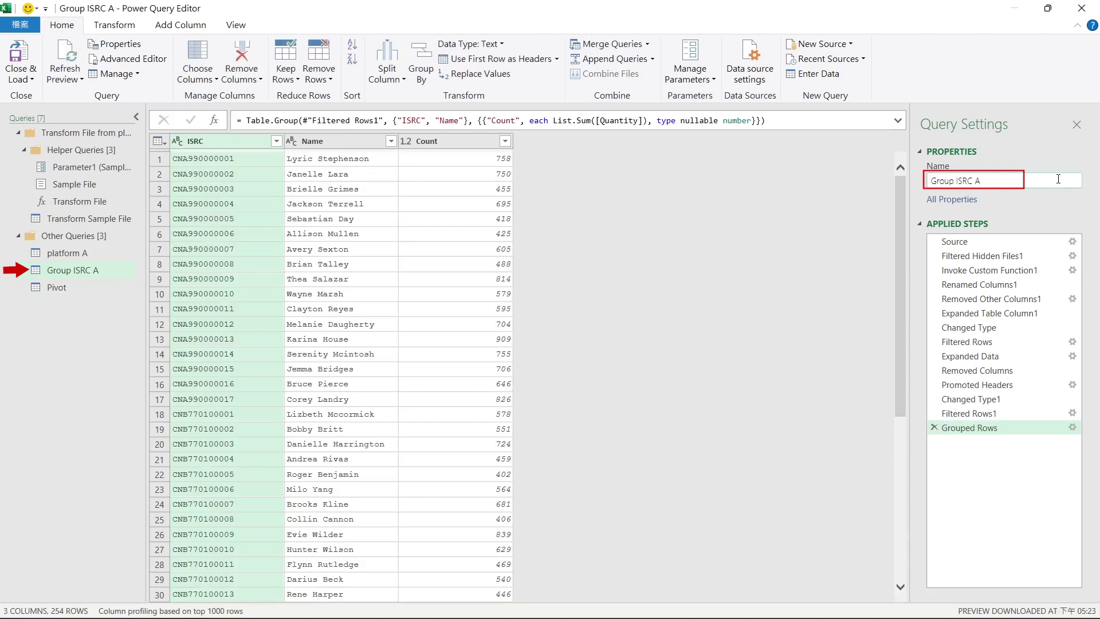
left_click(72, 290)
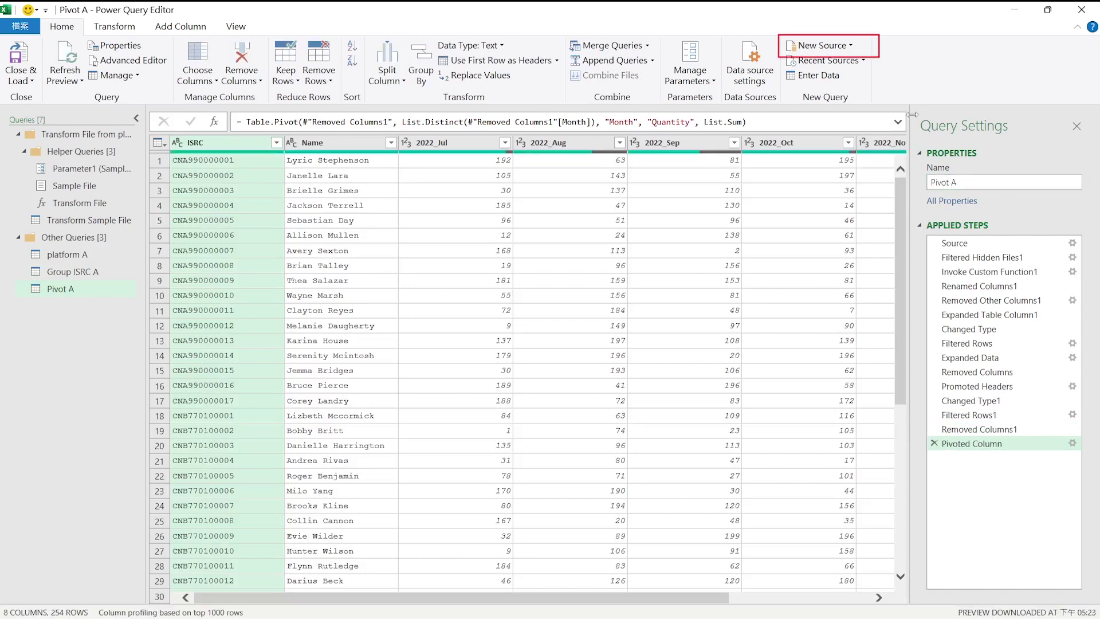
Create a folder query on the platform B folder, combining its workbooks with Parameter2 as sample.
left_click(823, 46)
mouse_move(813, 62)
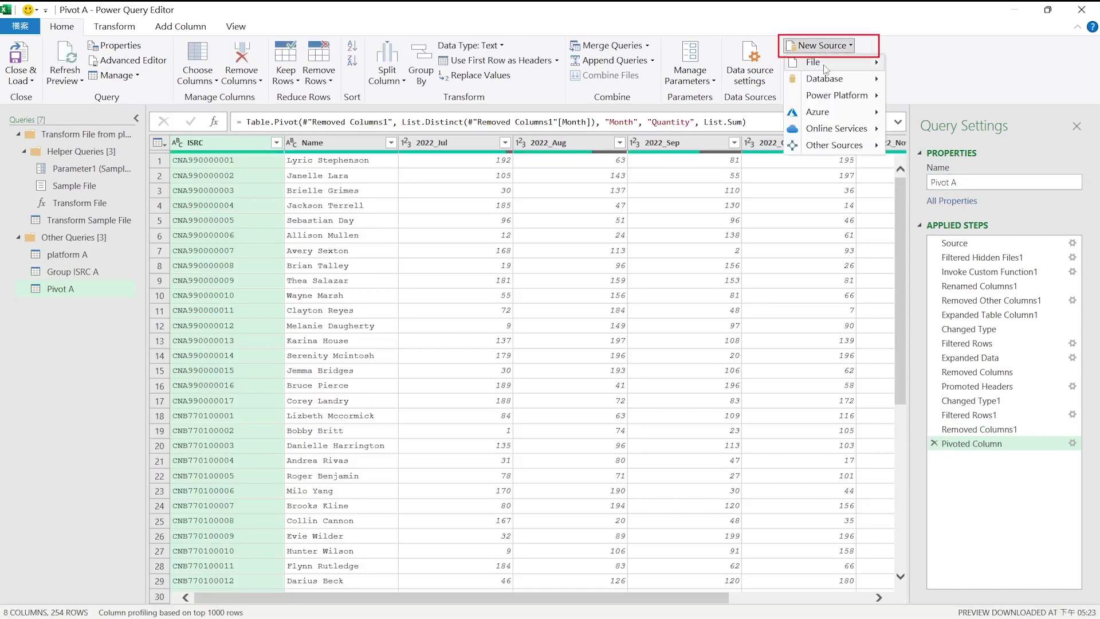
left_click(940, 232)
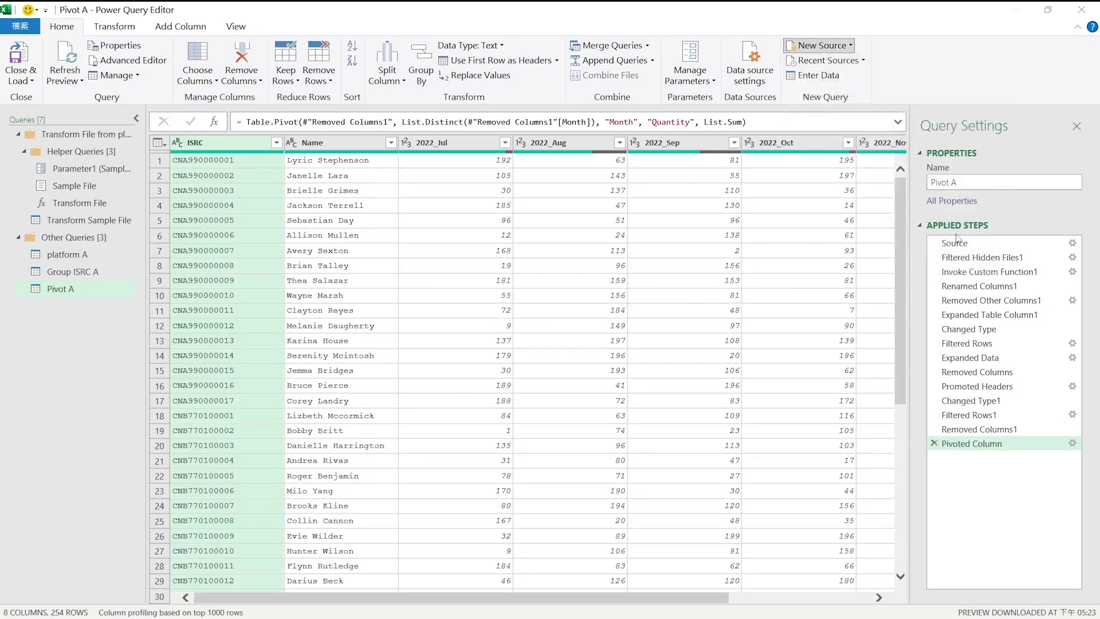
left_click(165, 140)
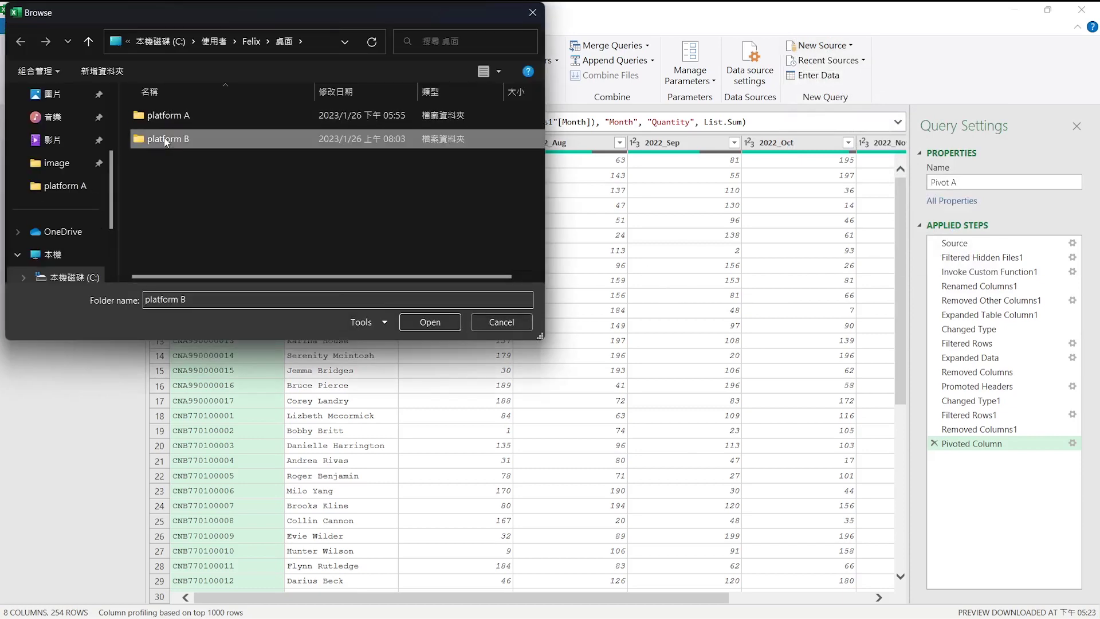
left_click(434, 325)
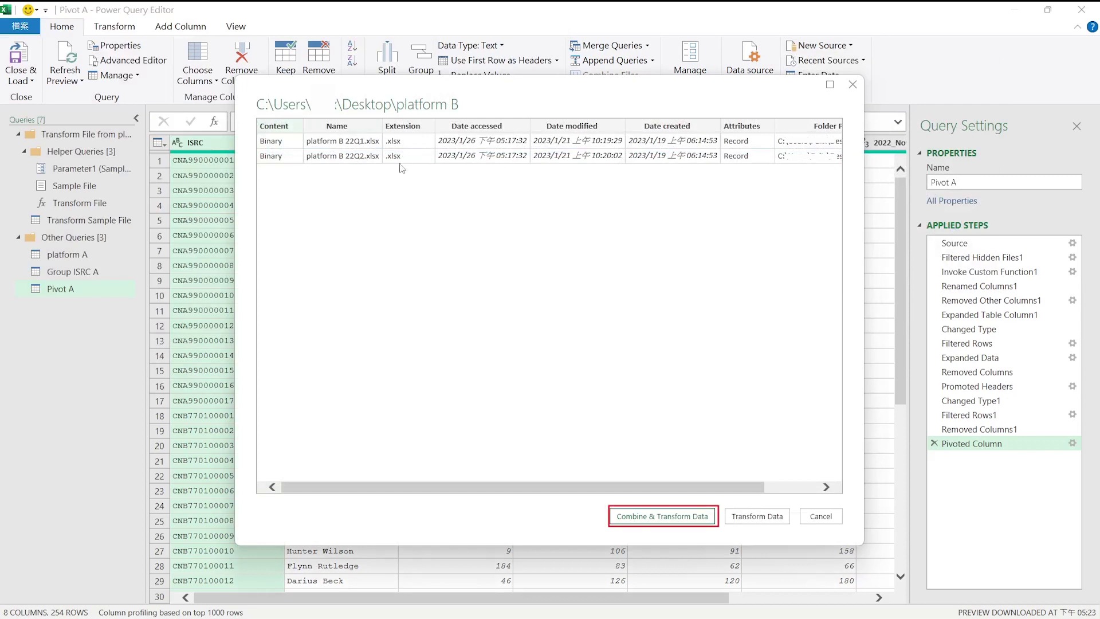
left_click(699, 519)
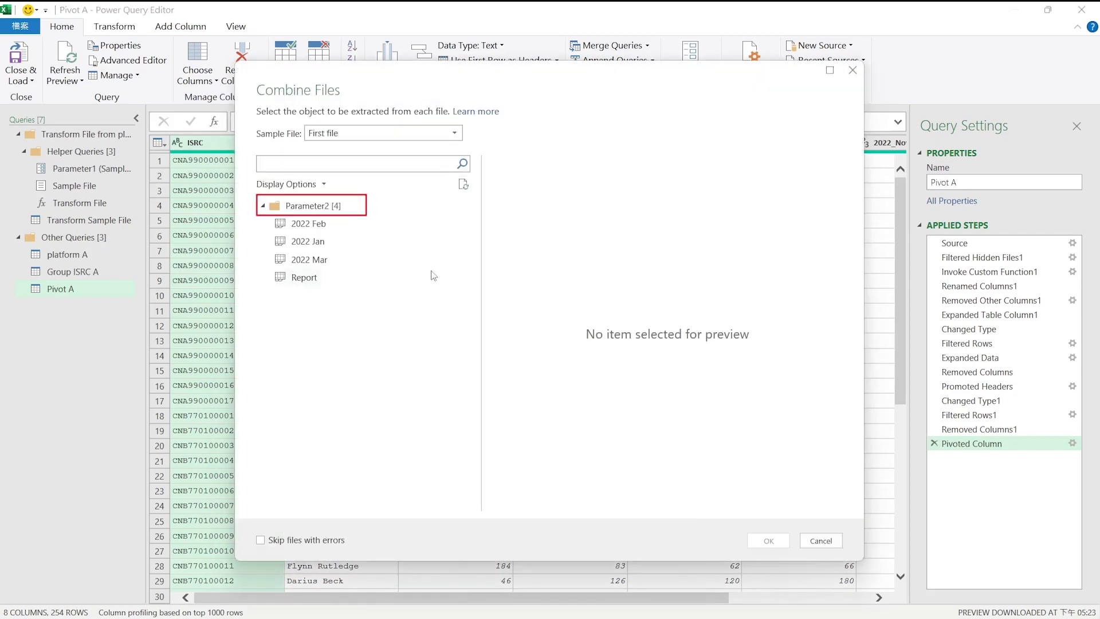
left_click(307, 205)
left_click(786, 540)
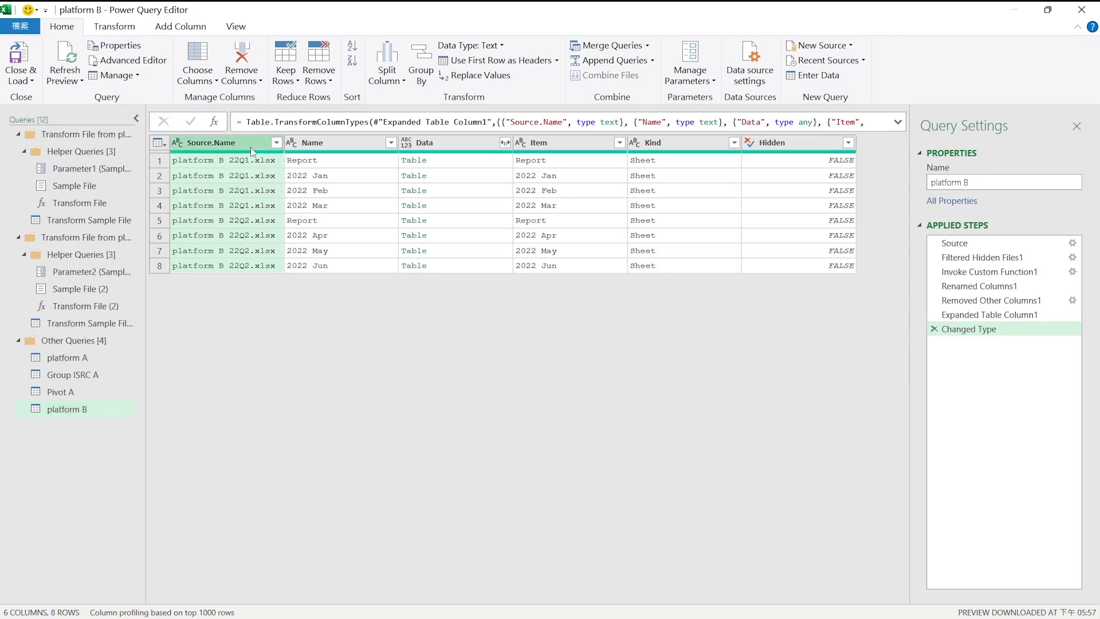
Filter the platform B Name column to exclude the Report rows.
left_click(349, 166)
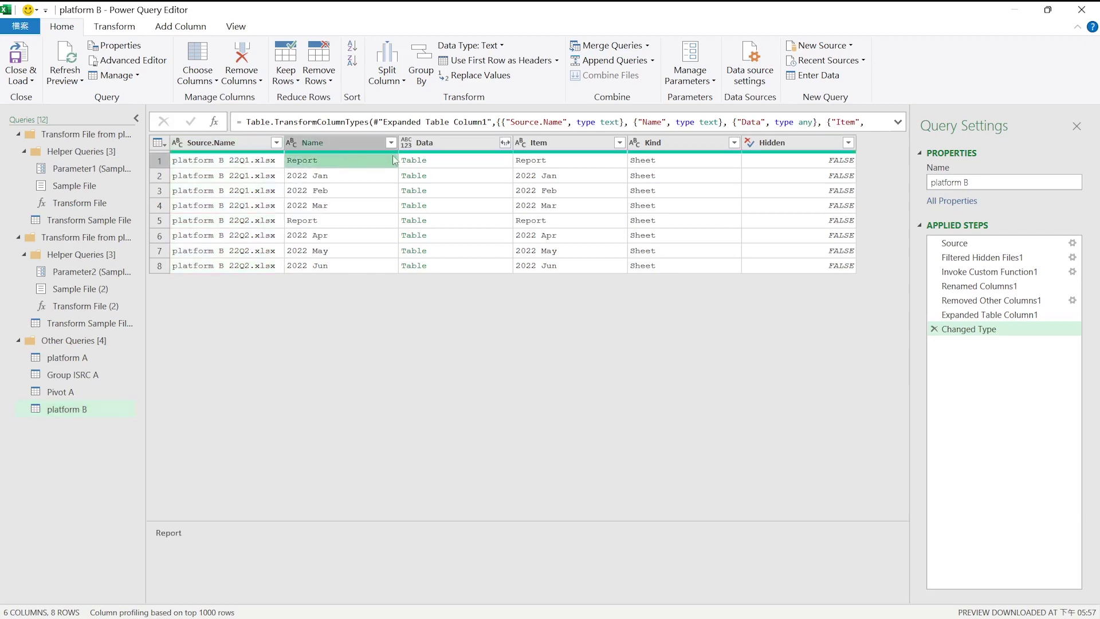
left_click(457, 162)
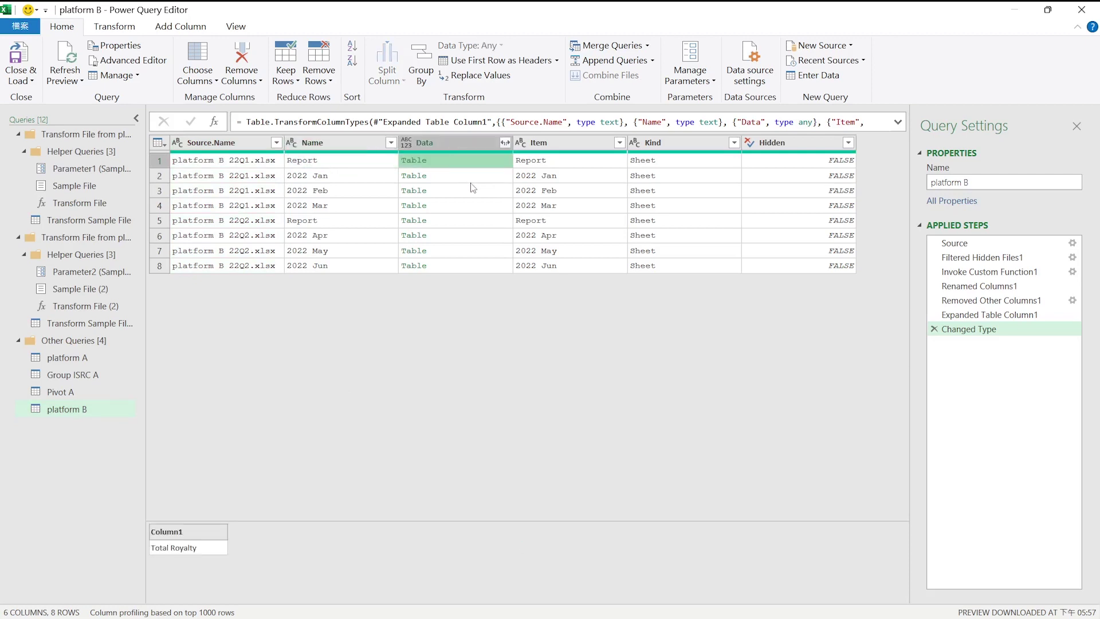
left_click(350, 166)
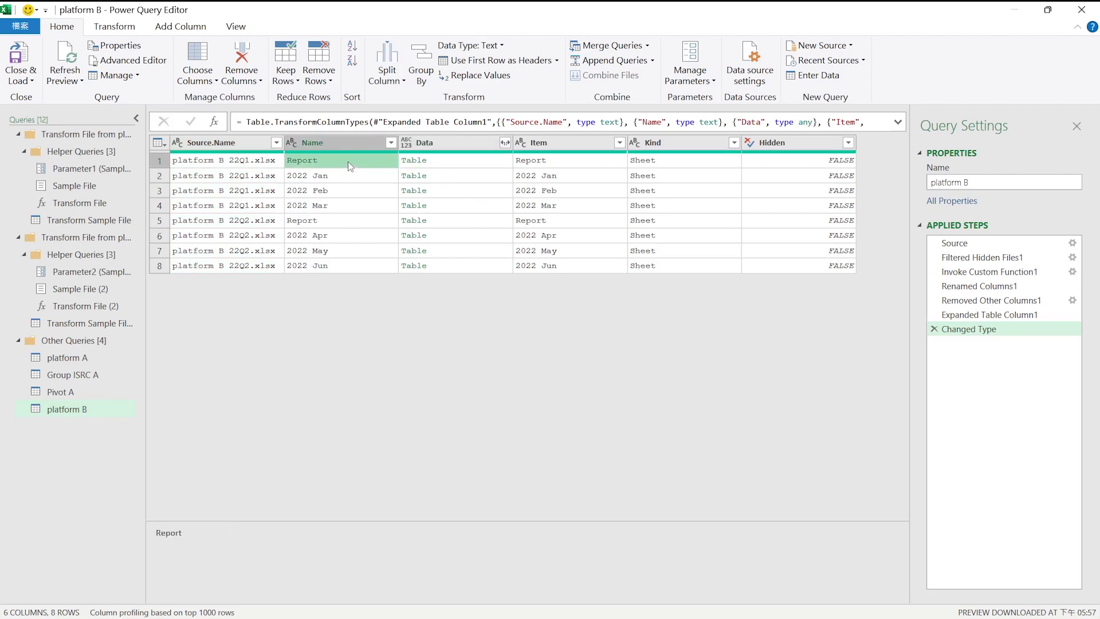
left_click(391, 142)
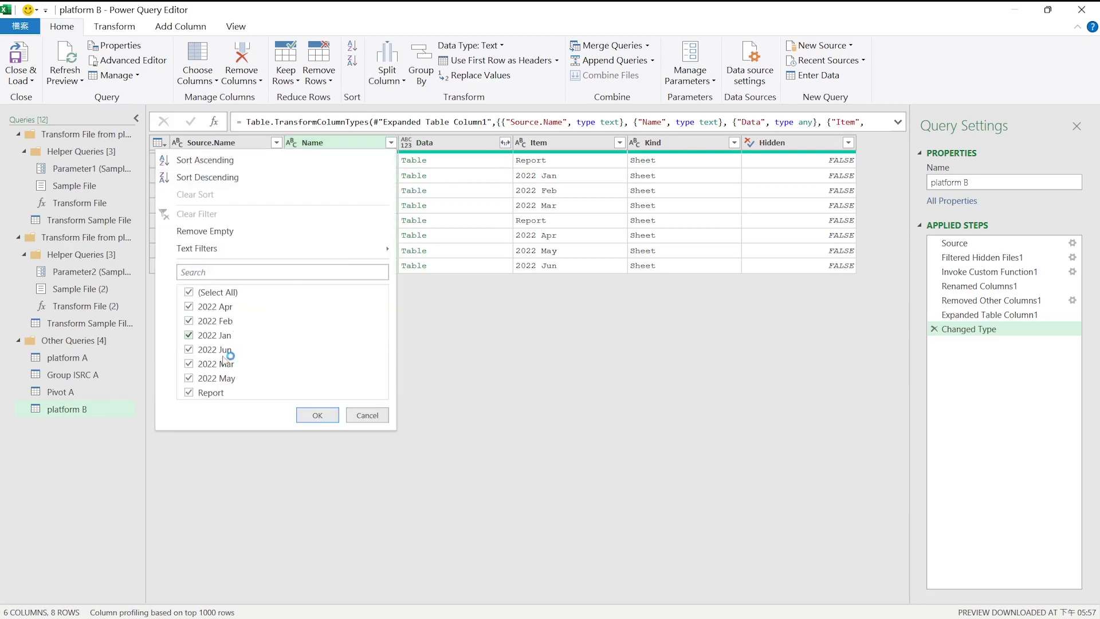
left_click(211, 394)
left_click(316, 414)
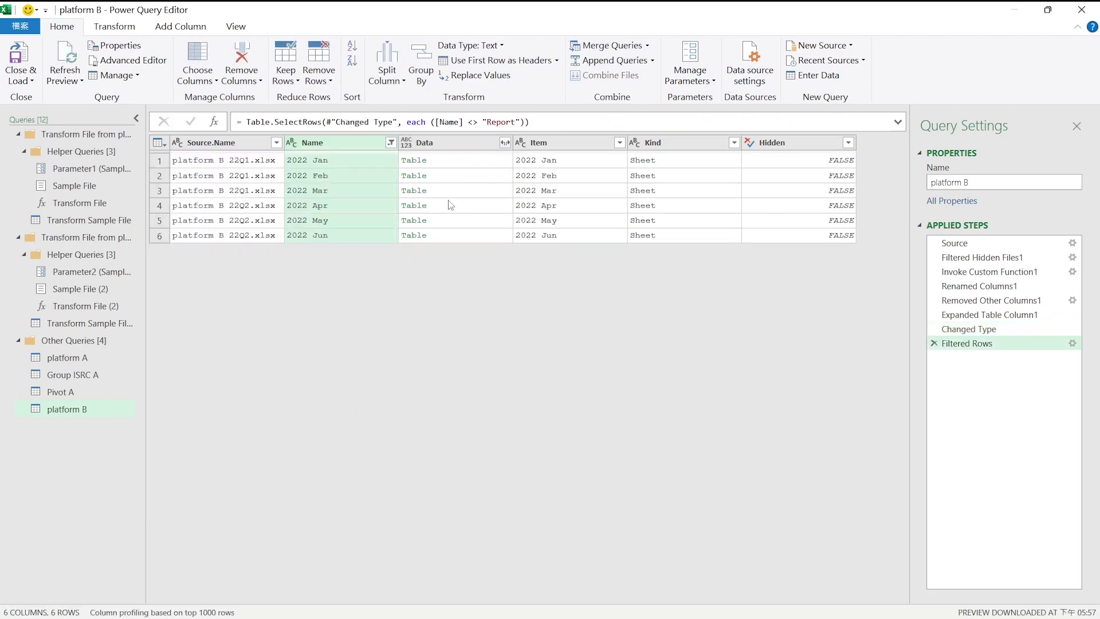
Remove the Source.Name, Item, Kind and Hidden columns, keeping only Data.
left_click(232, 143, "ctrl")
left_click(567, 142, "shift")
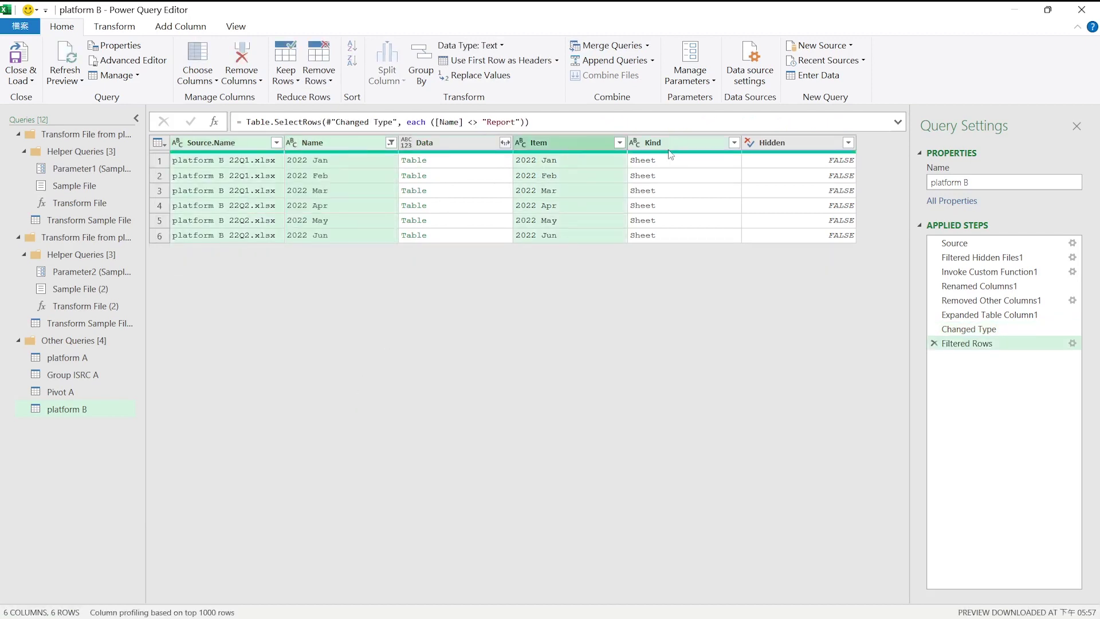
left_click(671, 142, "shift")
left_click(785, 142, "shift")
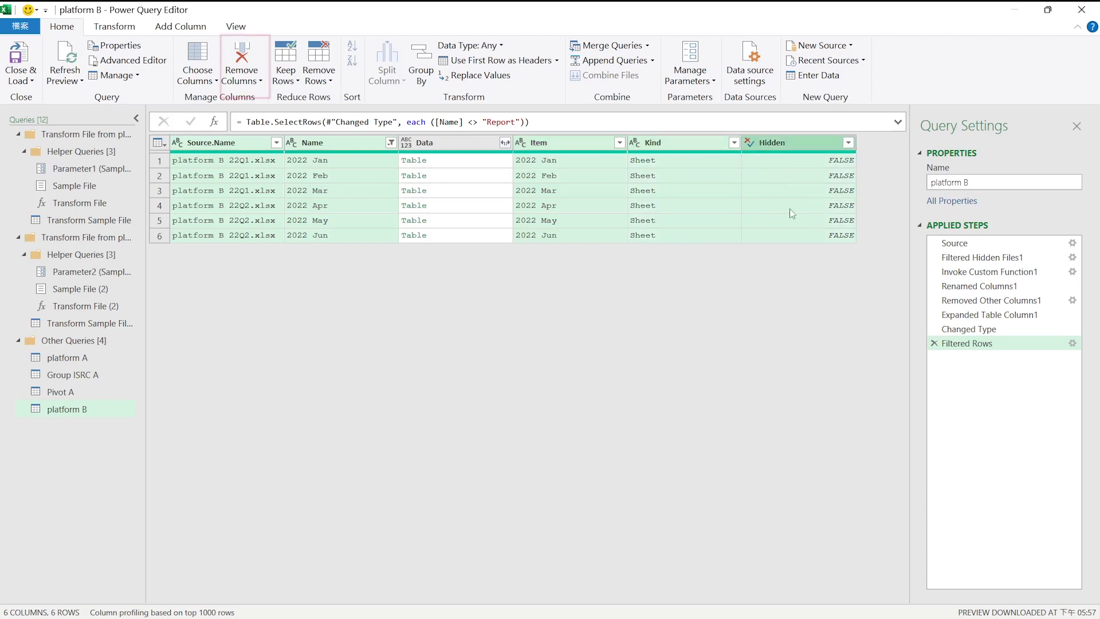
left_click(241, 57)
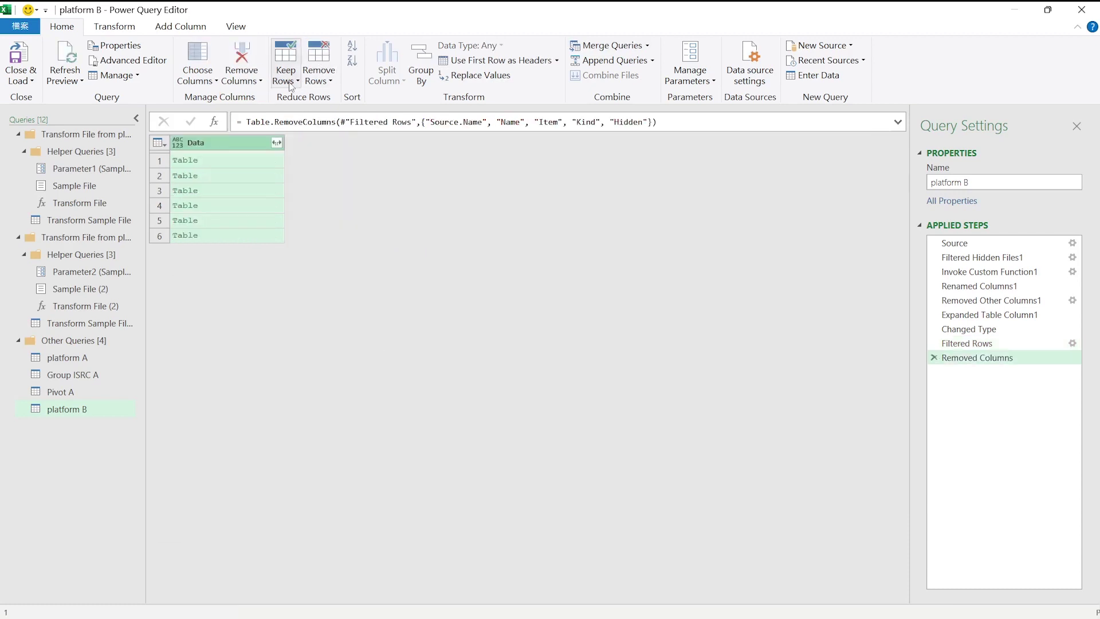
left_click(276, 143)
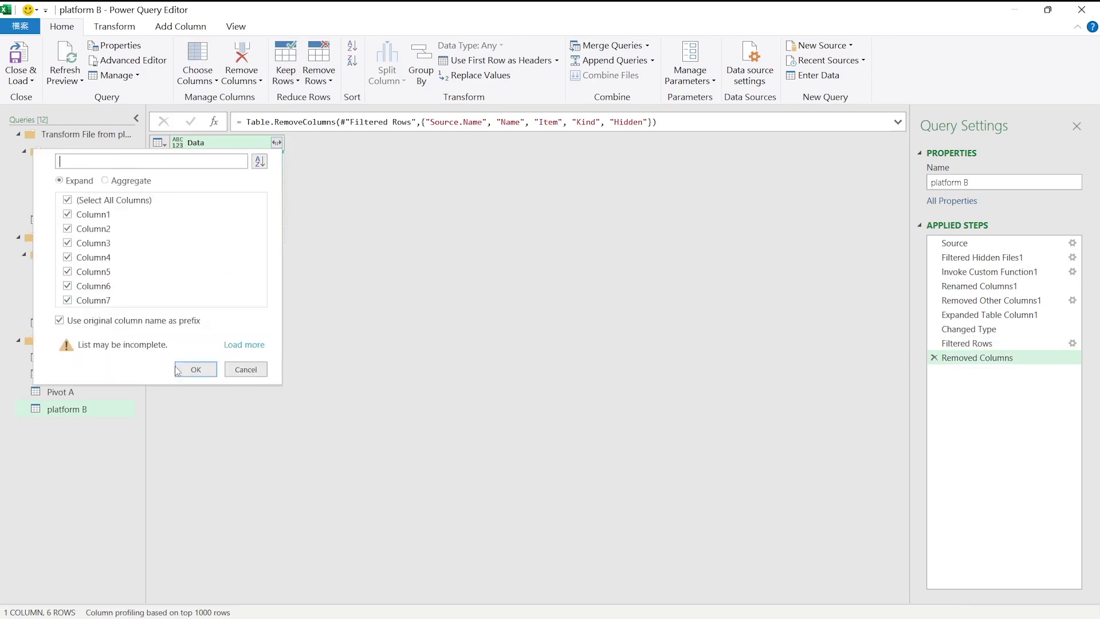
Expand the Data tables without column-name prefixes and promote the first row to headers.
left_click(115, 319)
left_click(196, 369)
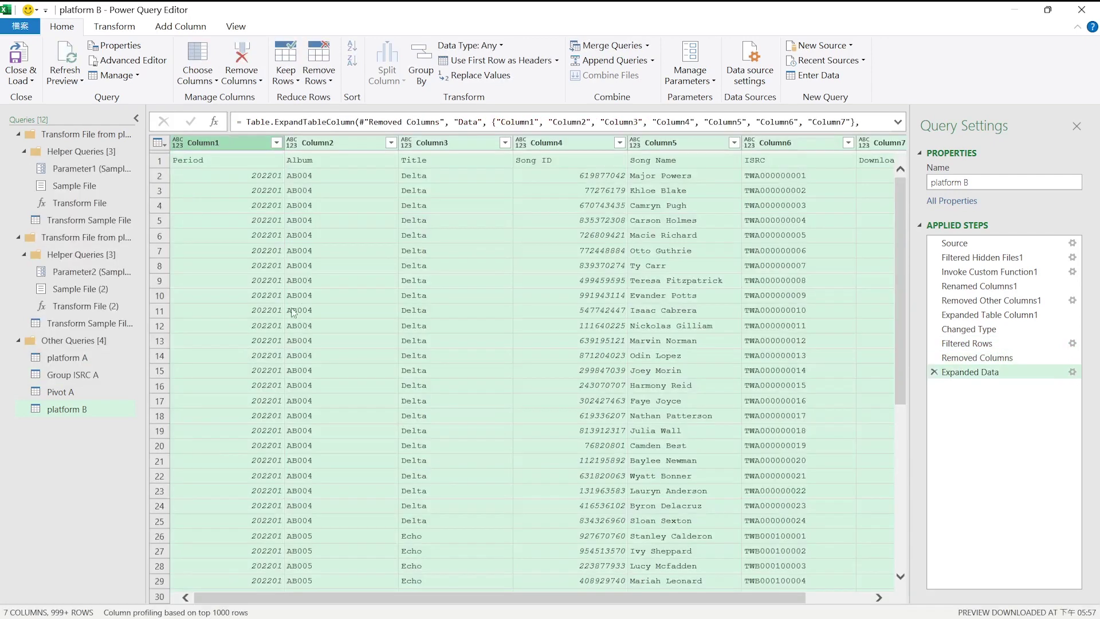
left_click(322, 161)
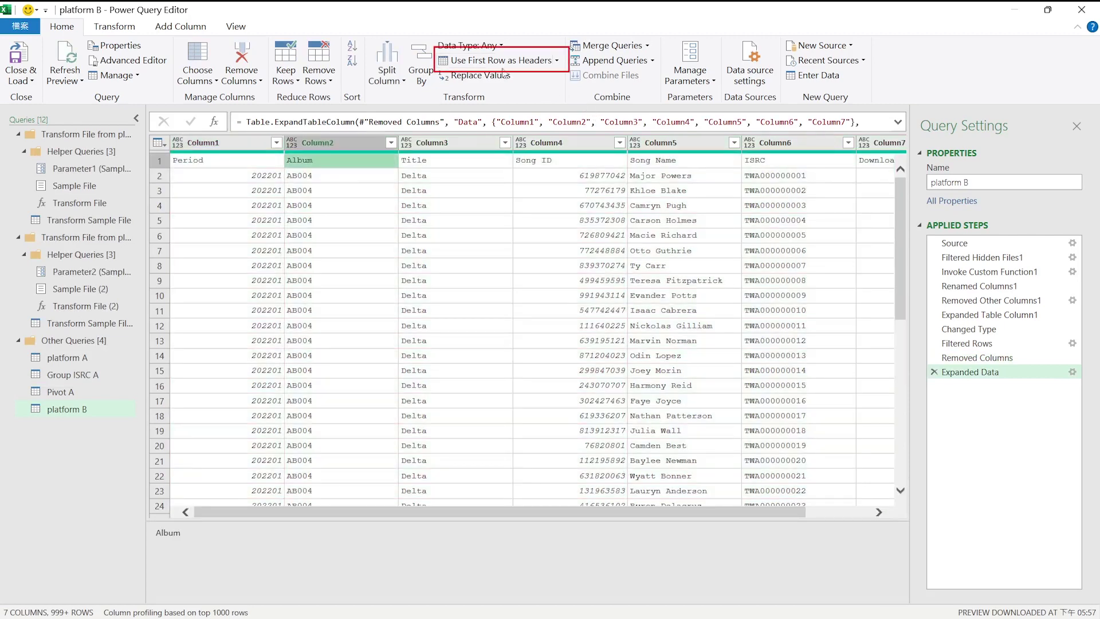
left_click(472, 60)
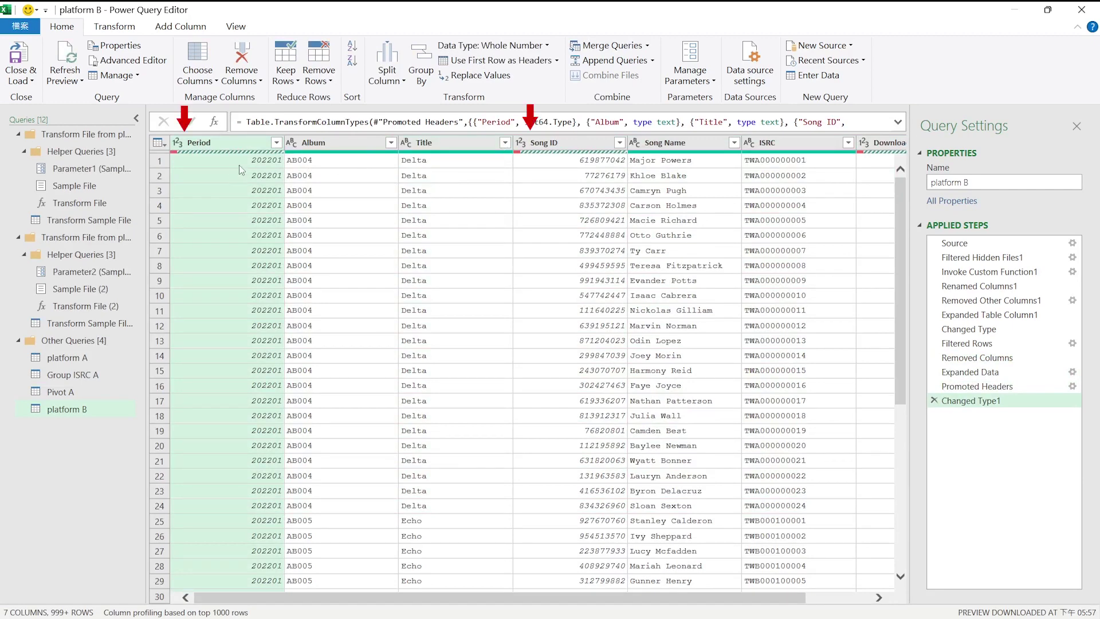
Delete the automatic Changed Type1 step, leaving the column types unchanged.
left_click(179, 144)
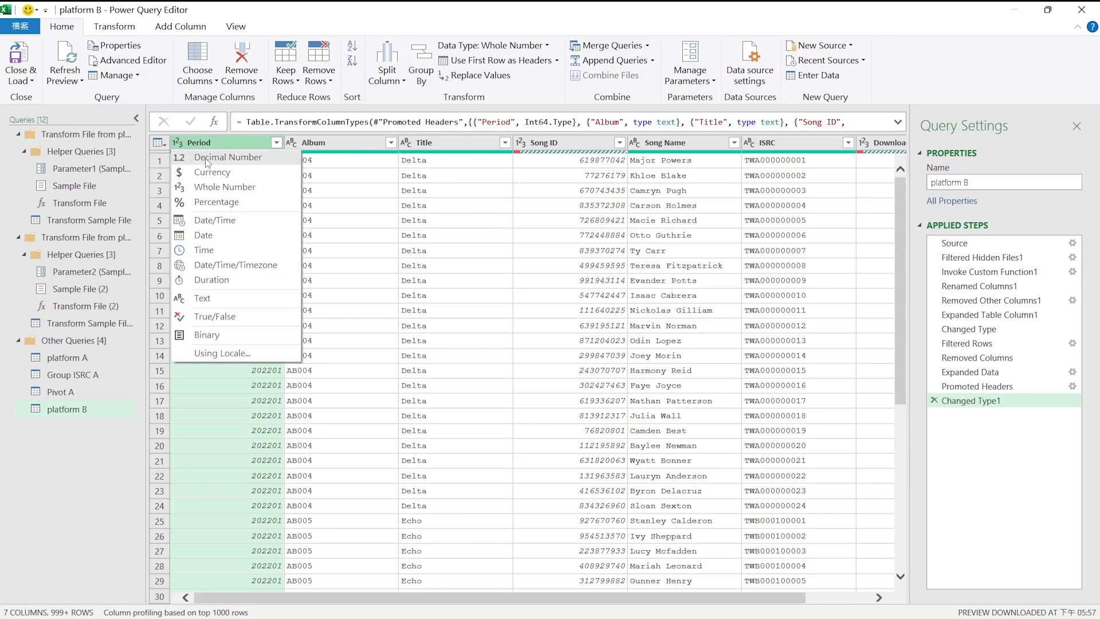
left_click(406, 343)
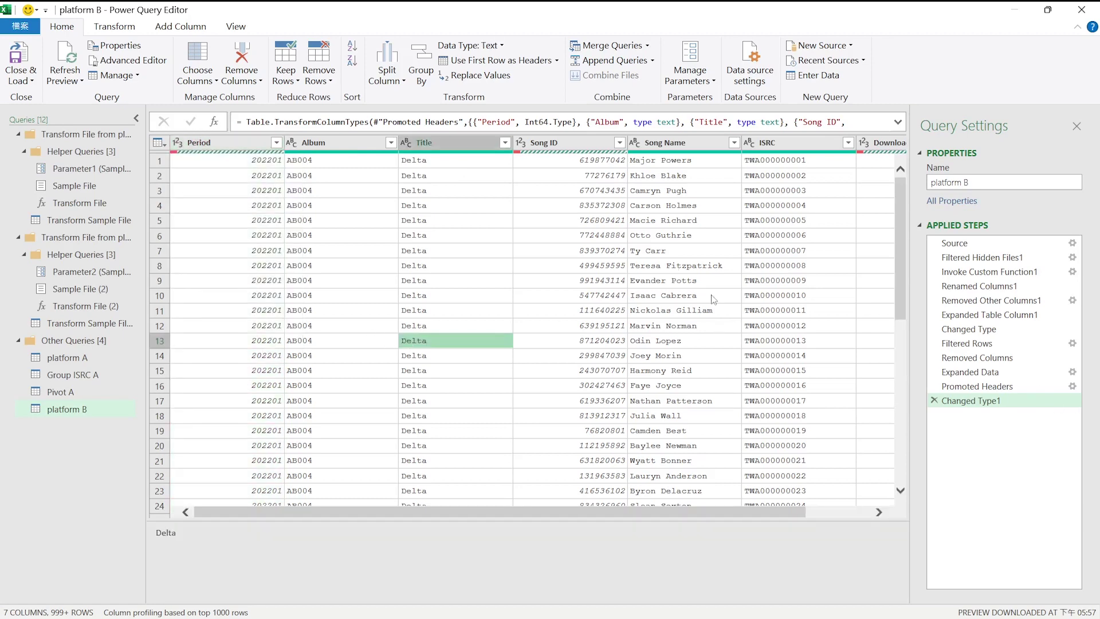
left_click(564, 163)
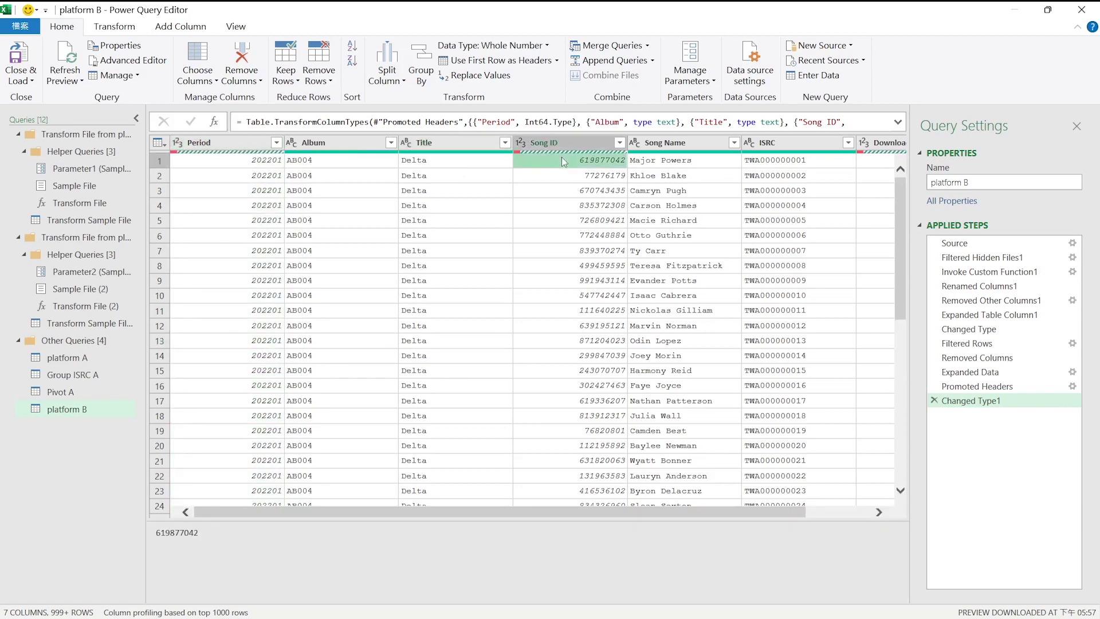
left_click(934, 400)
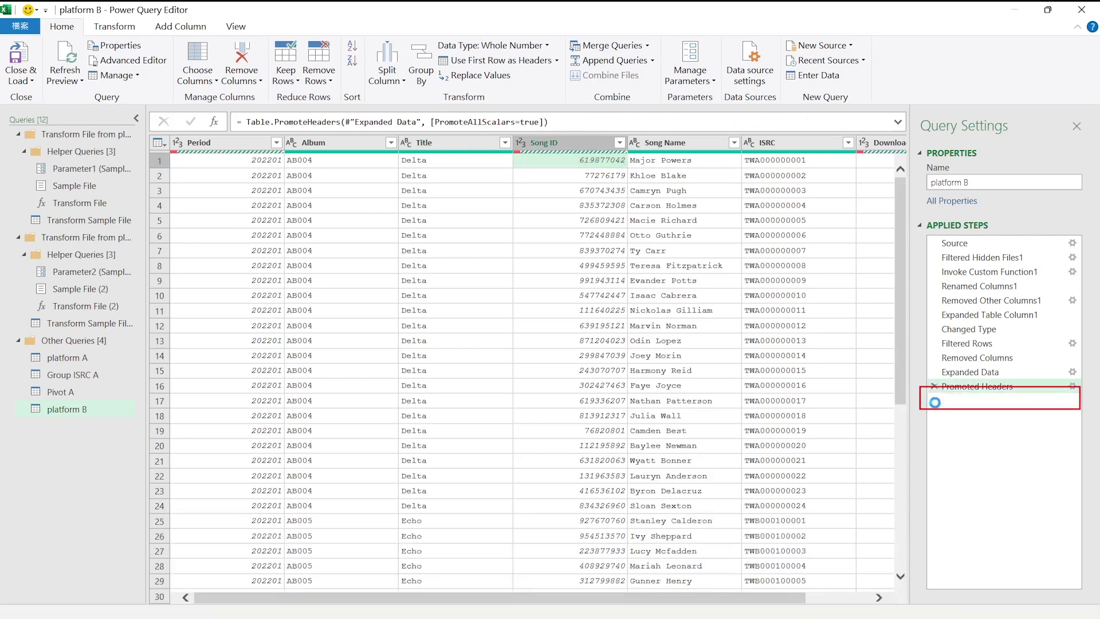
left_click(522, 342)
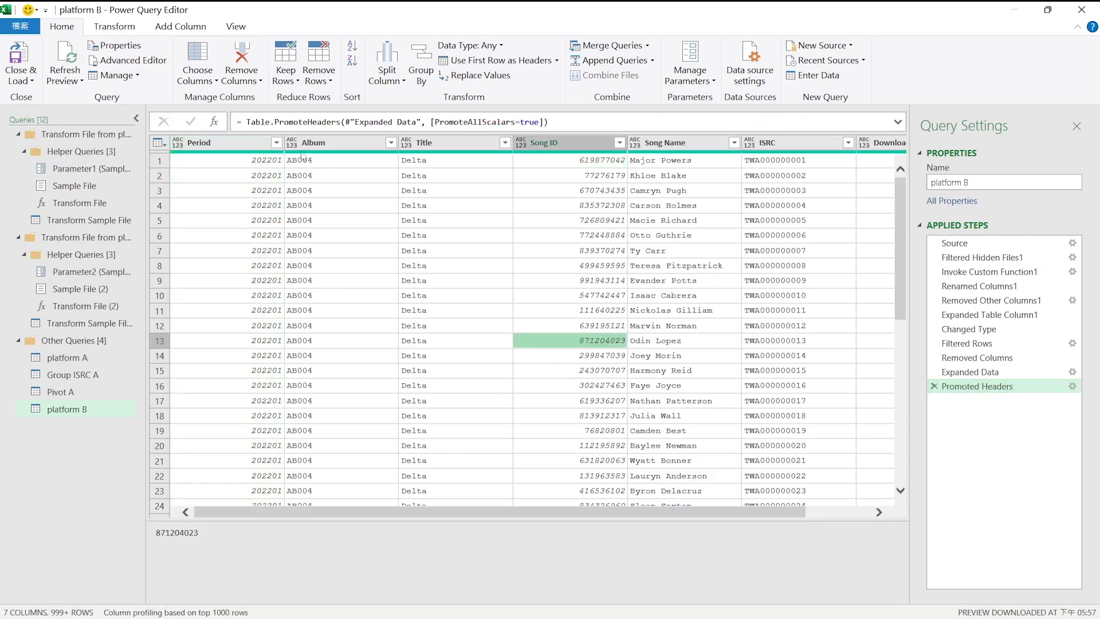
Filter out the repeated 'Period' header rows, then close and load platform B.
left_click(277, 143)
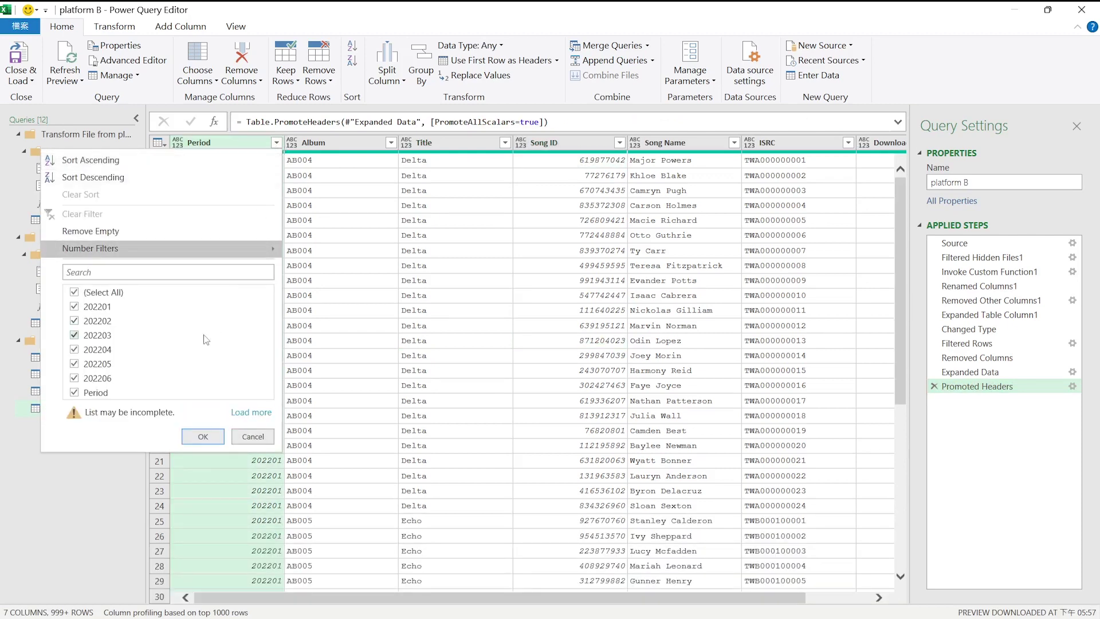
left_click(81, 393)
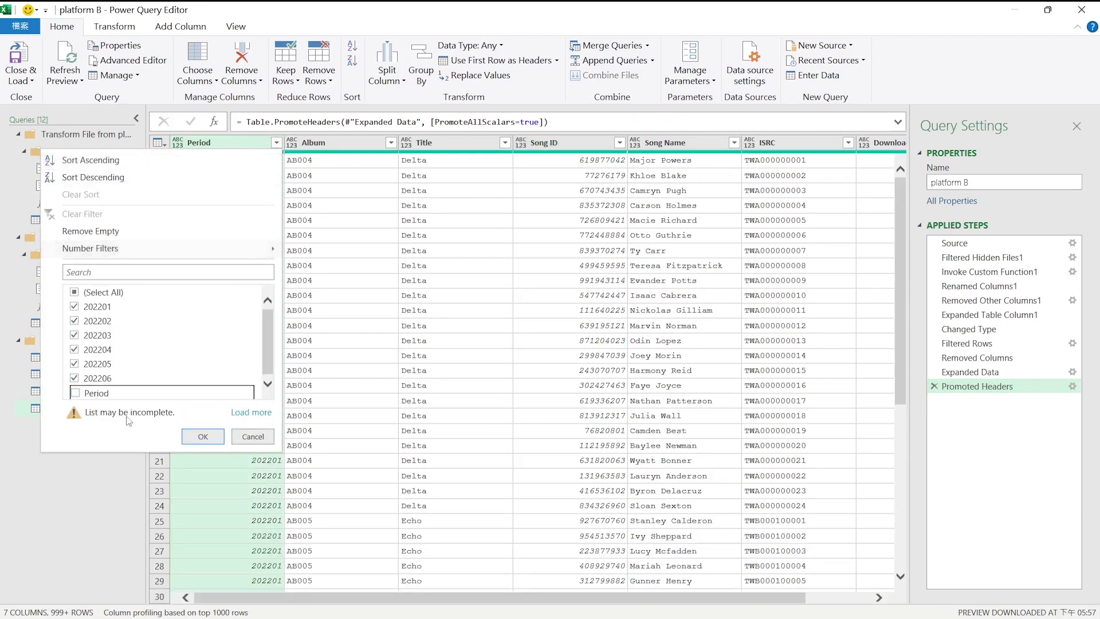
left_click(203, 437)
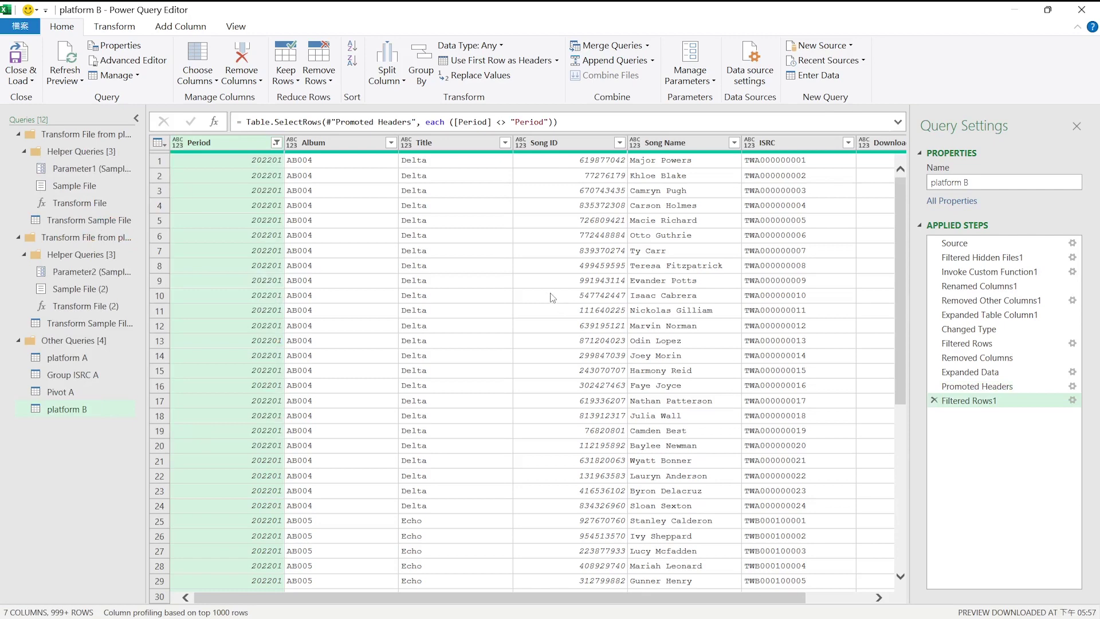
left_click_drag(898, 441, 902, 533)
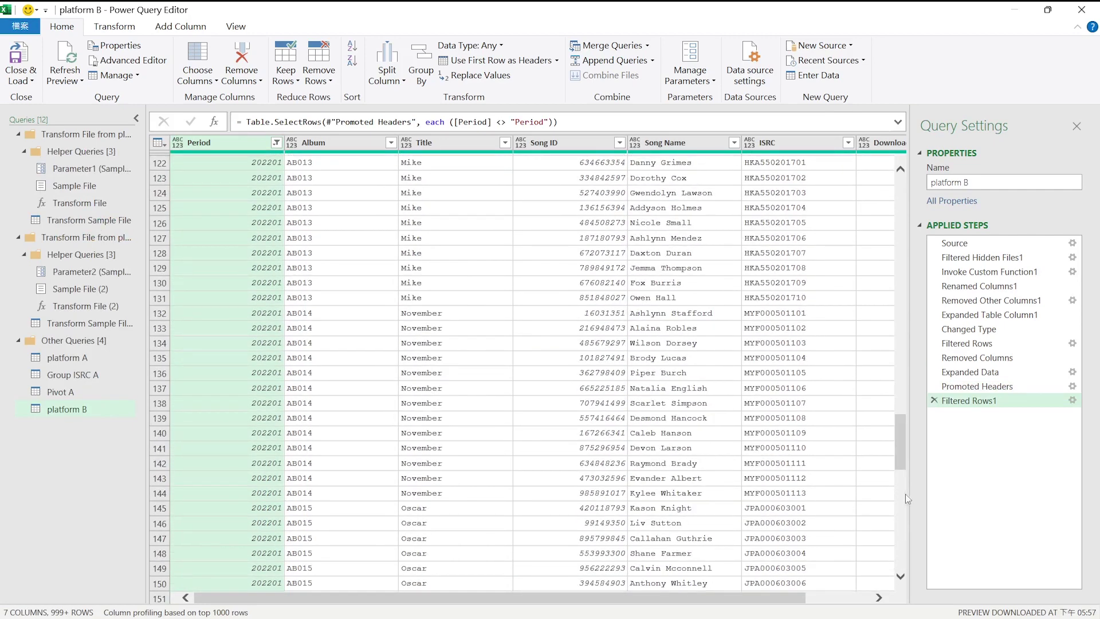
left_click(22, 57)
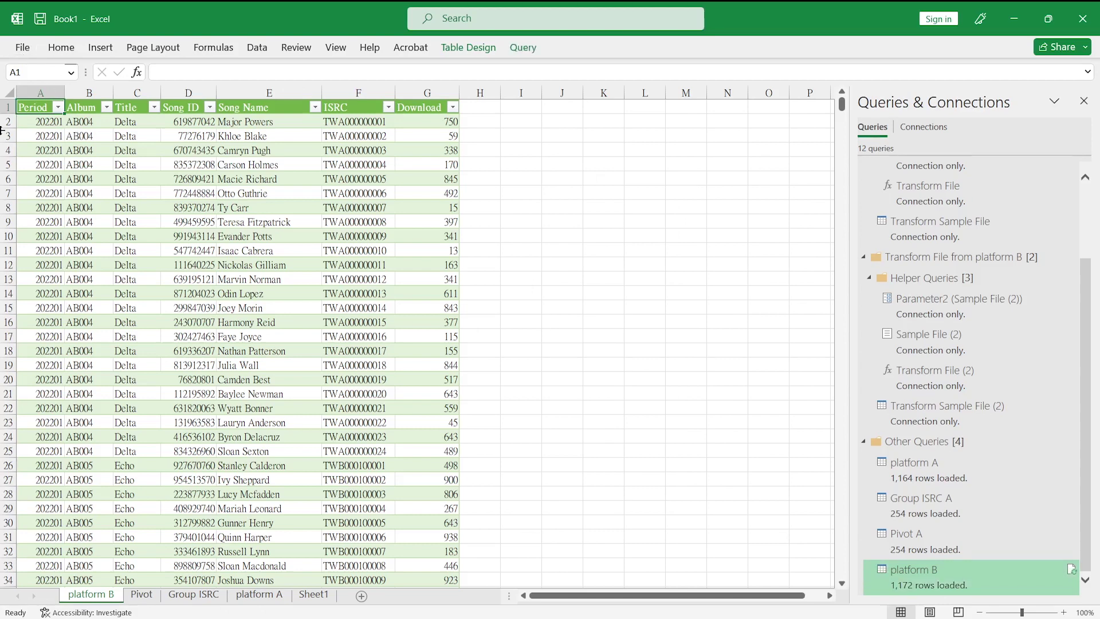
Inspect Download, Period and ISRC values in the loaded 1,172-row platform B table.
left_click(398, 226)
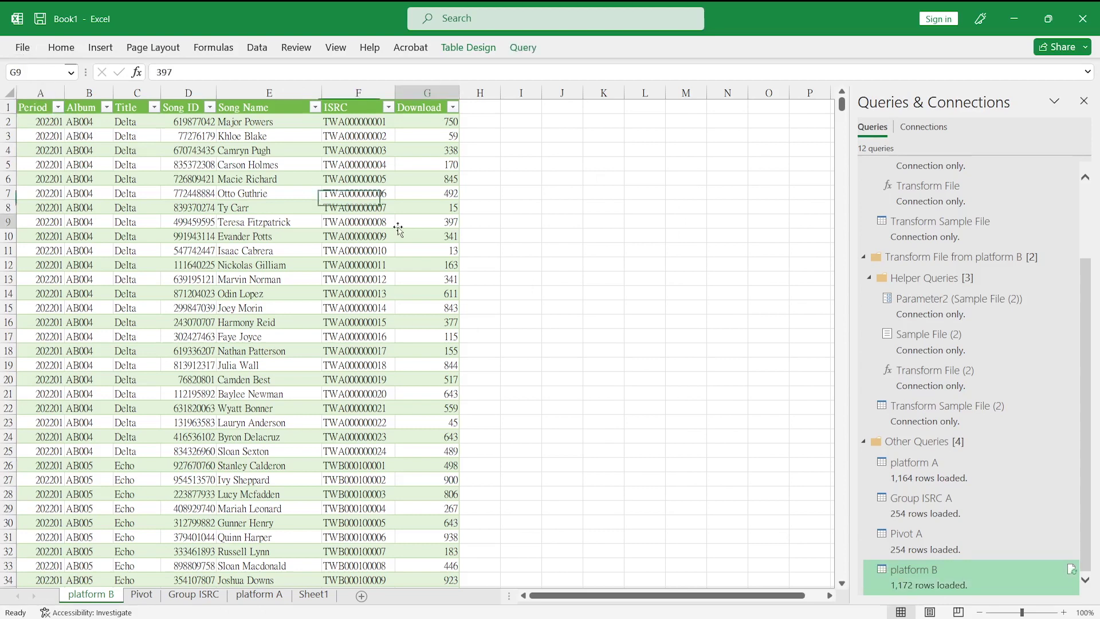
left_click(59, 108)
left_click(59, 108)
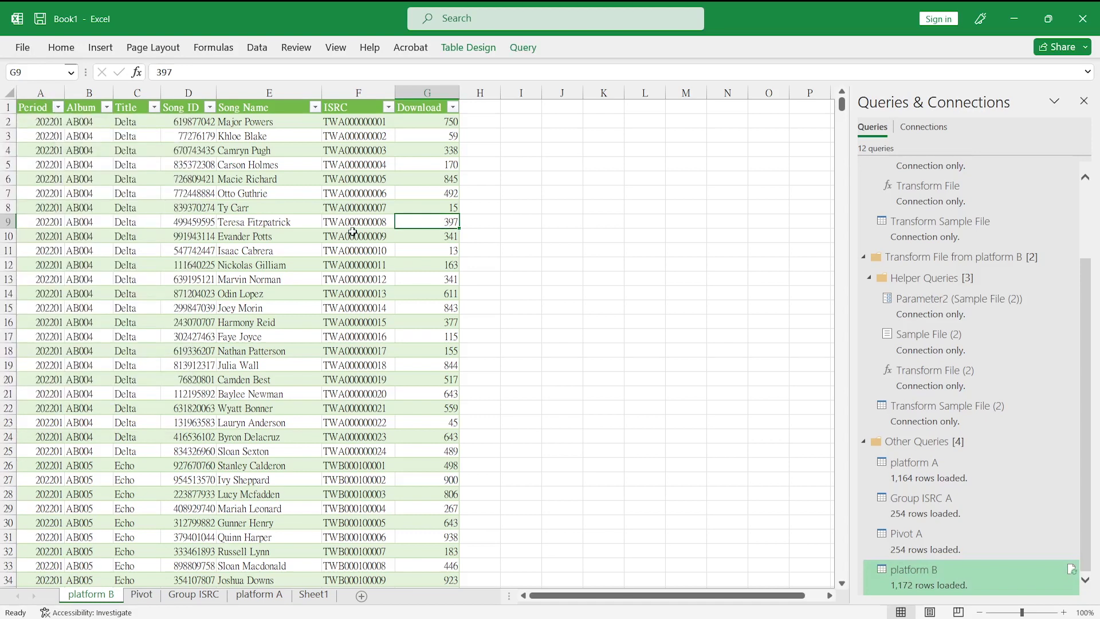
left_click(352, 234)
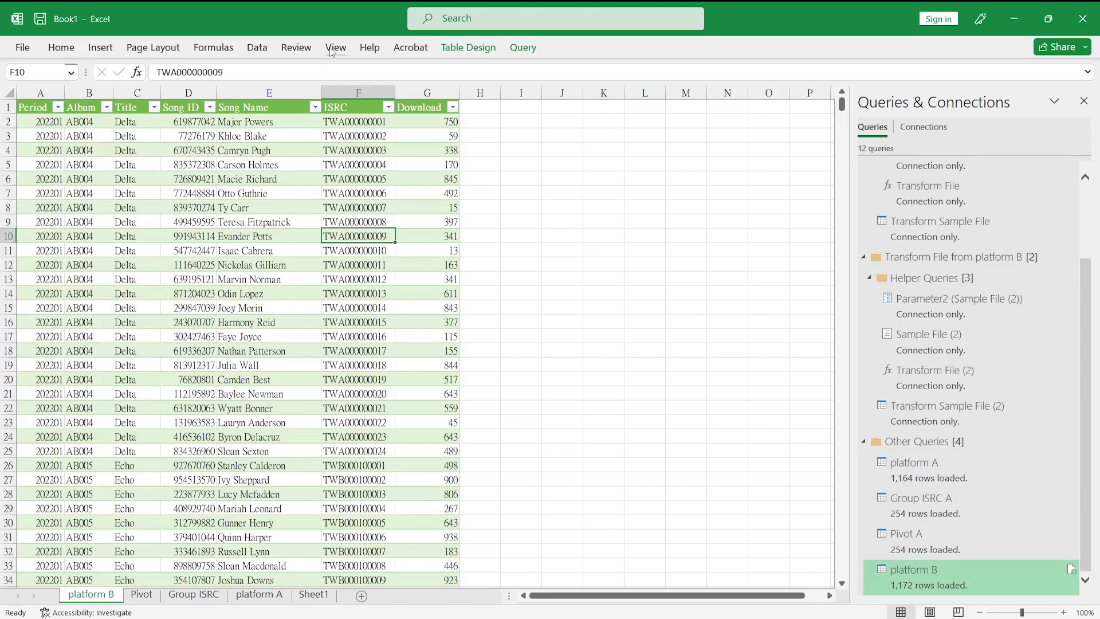